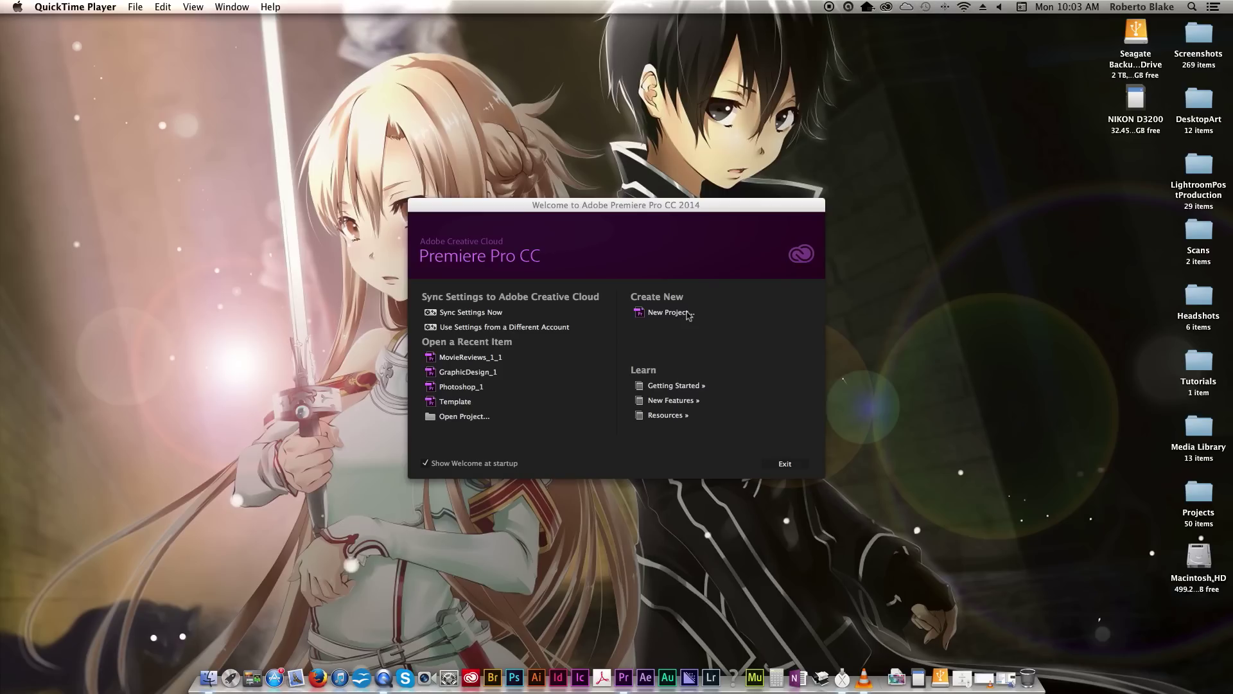
Start a new project from the welcome screen, name it TutorialForBeginners, and confirm
left_click(678, 314)
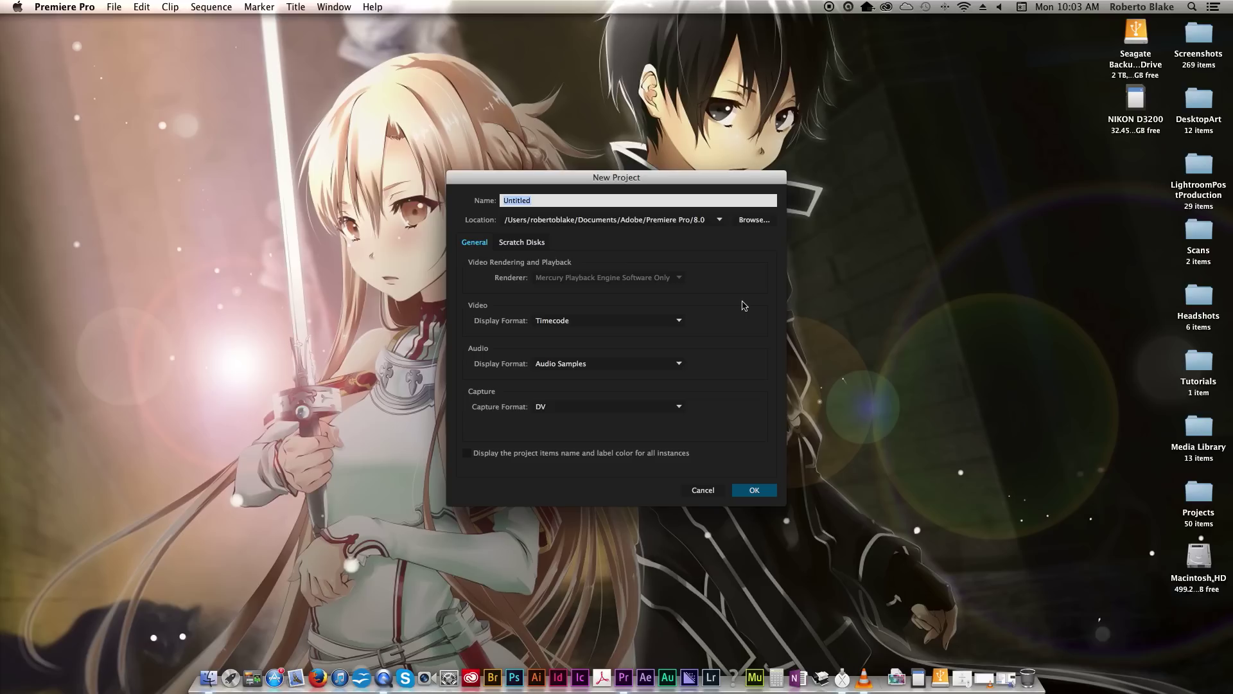
type("TutorialForBeginners")
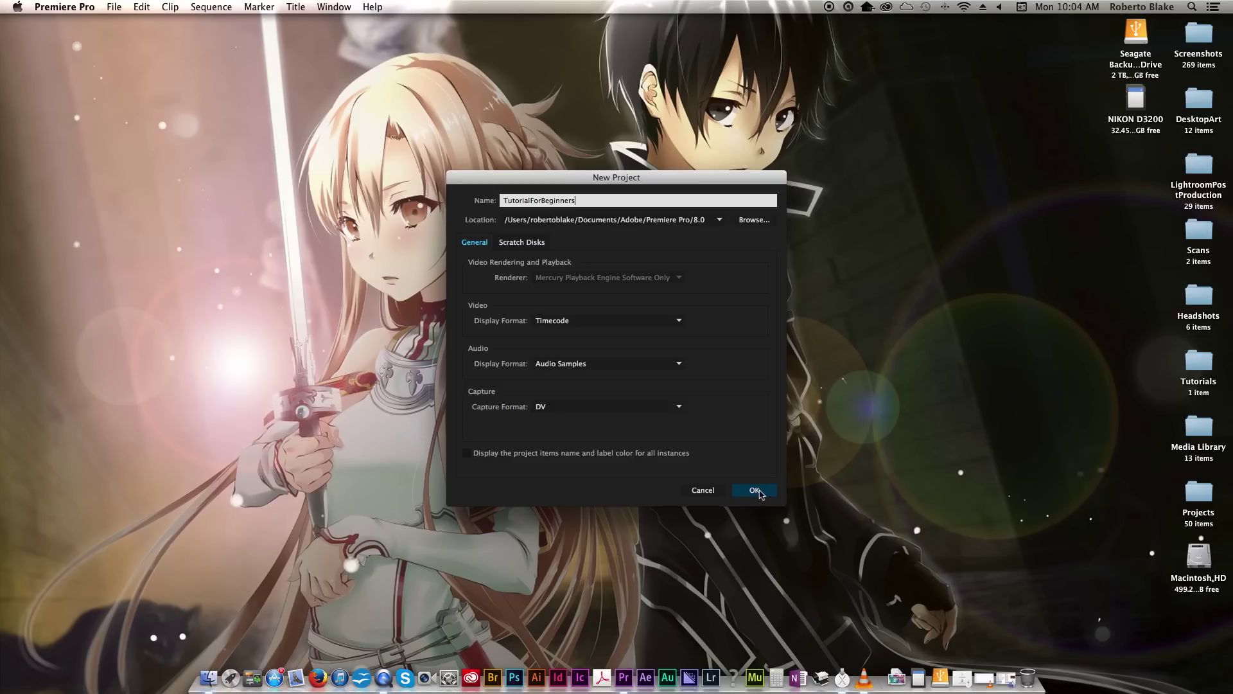
left_click(756, 490)
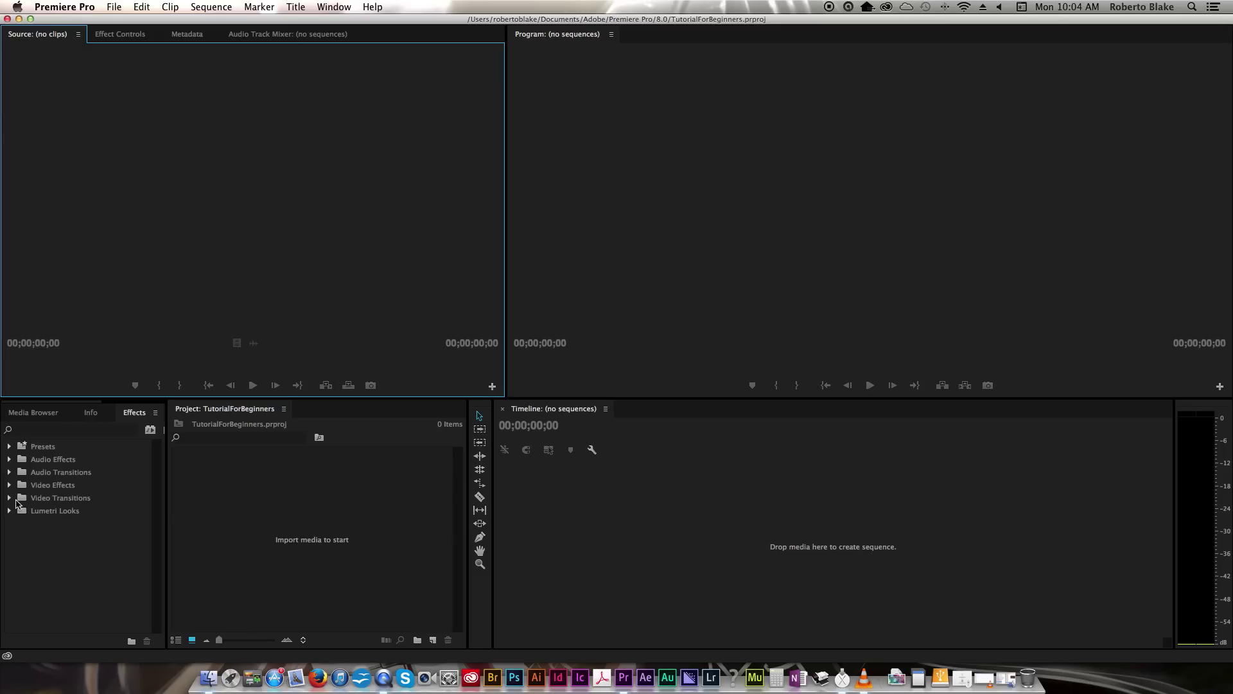
Expand Video Transitions > Dissolve in the Effects panel and switch to the Editing workspace
left_click(10, 498)
left_click(16, 524)
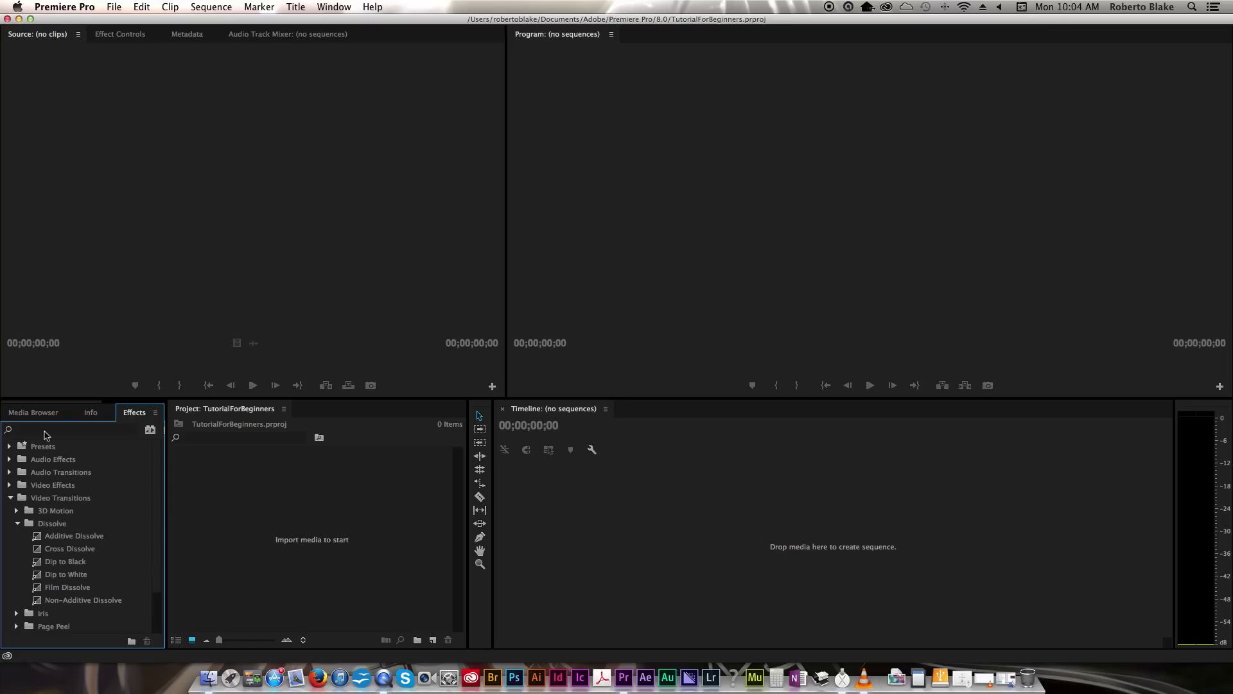
left_click(323, 8)
mouse_move(350, 26)
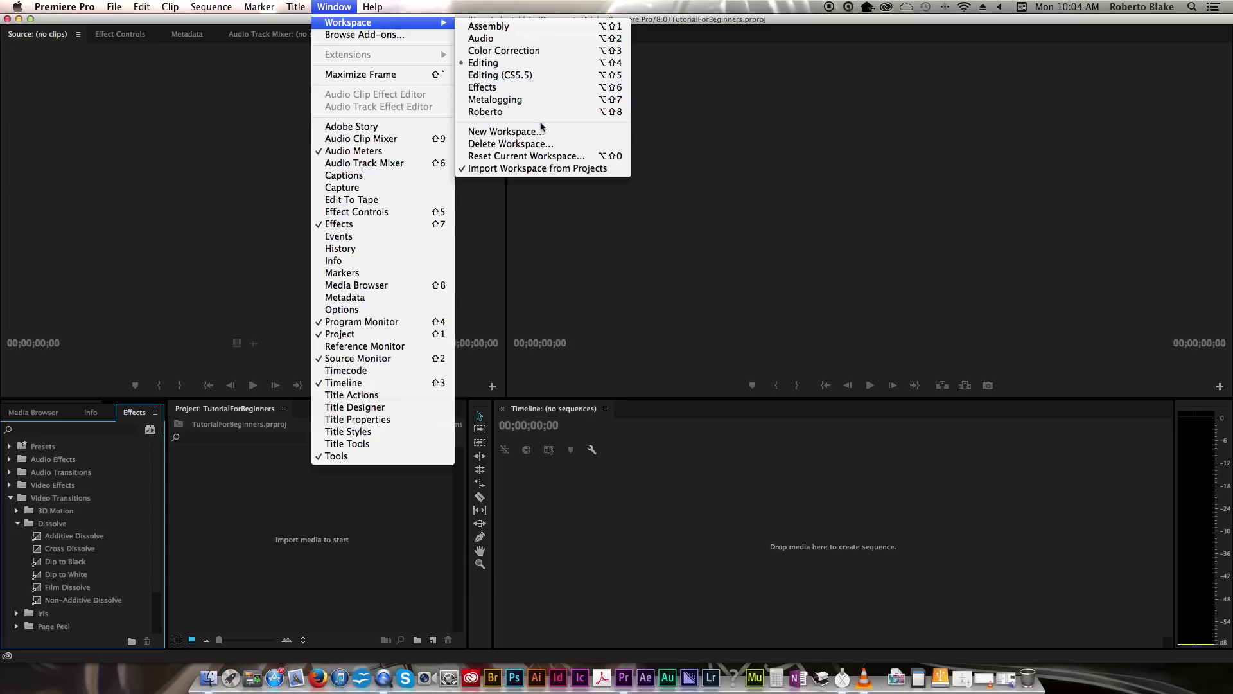
left_click(545, 64)
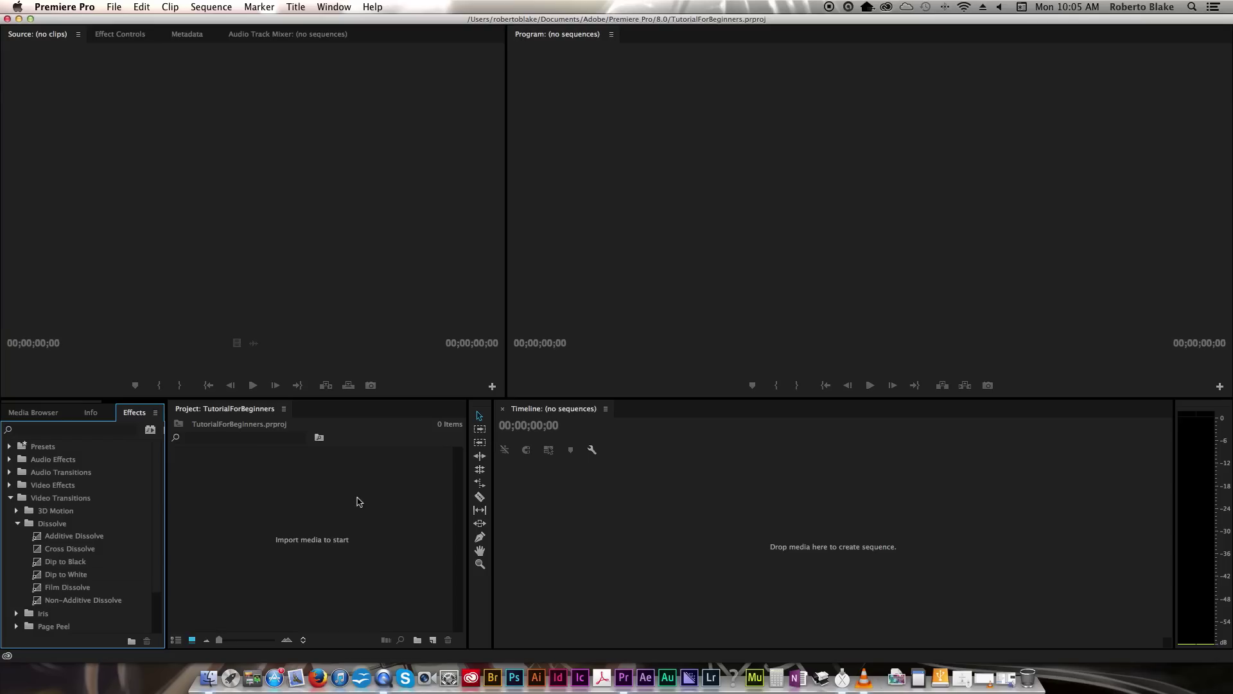
Import DSC_1751.MOV by dragging it from the Lidos3 Finder window into the Project panel
left_click(313, 514)
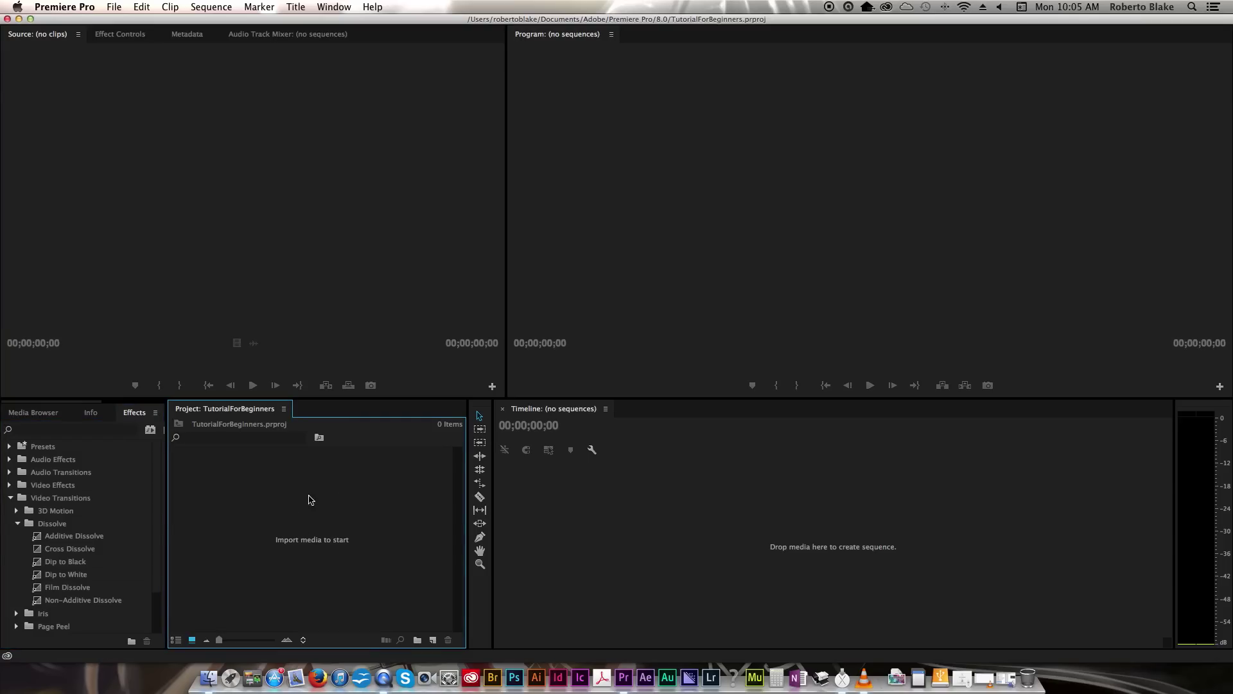
right_click(340, 494)
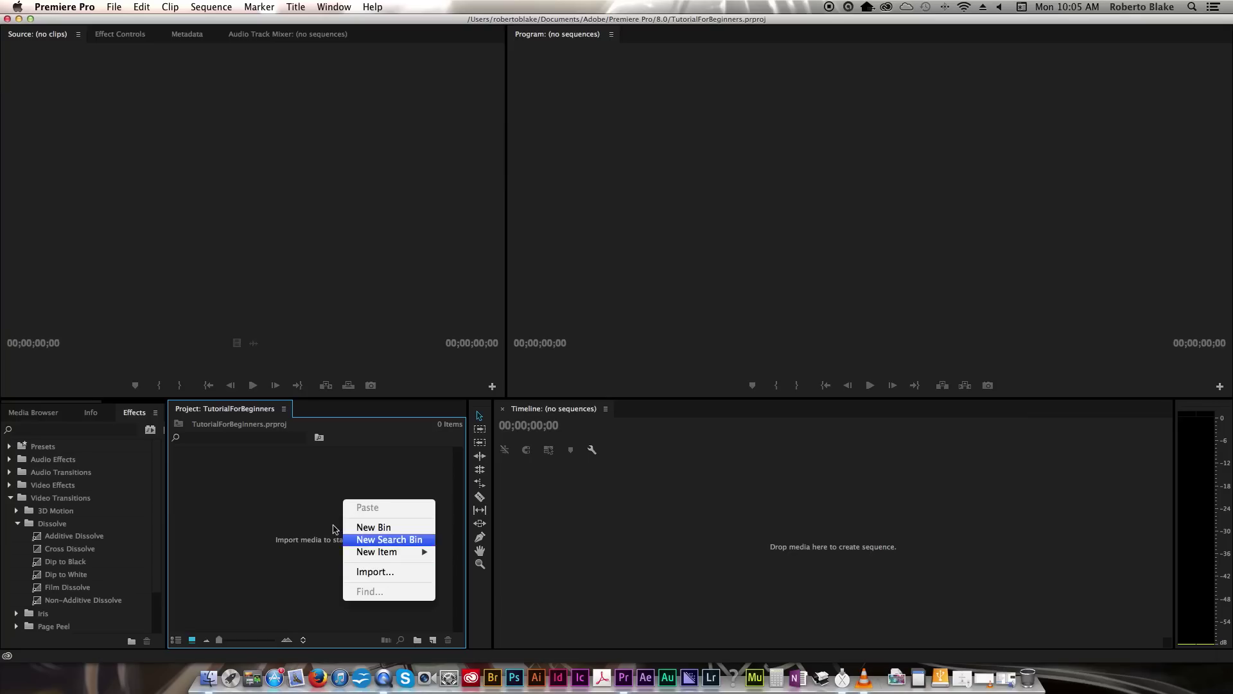
left_click(278, 490)
left_click(115, 8)
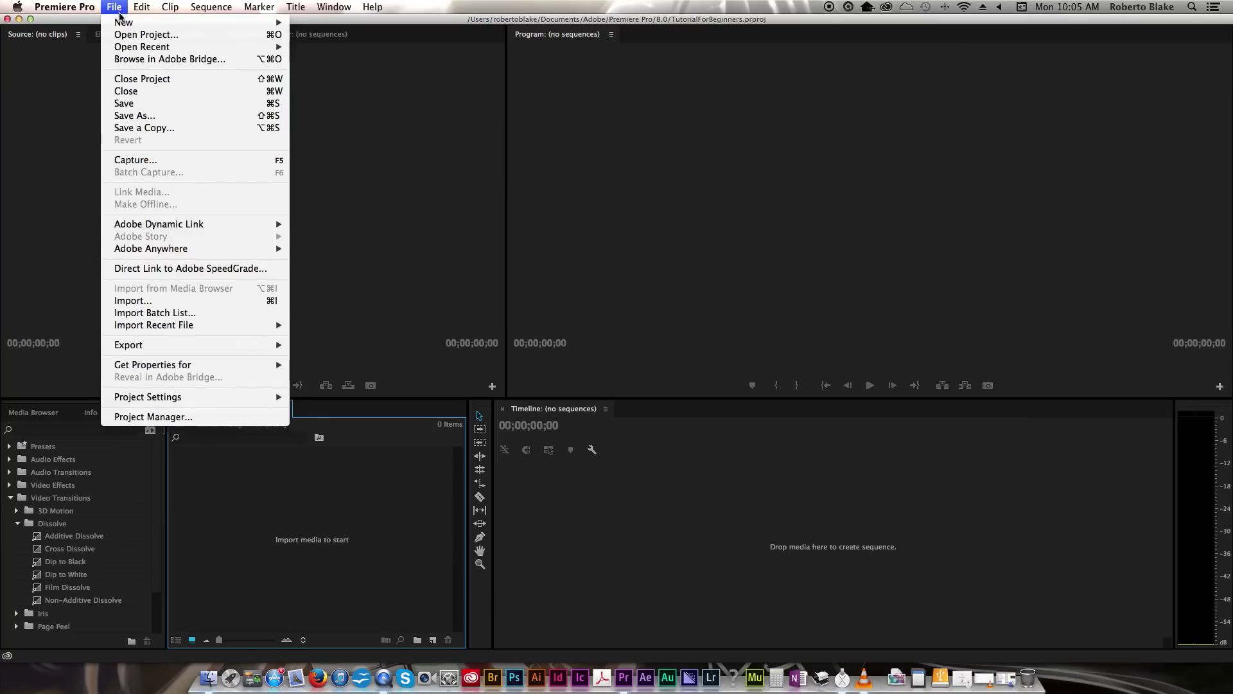
left_click(185, 302)
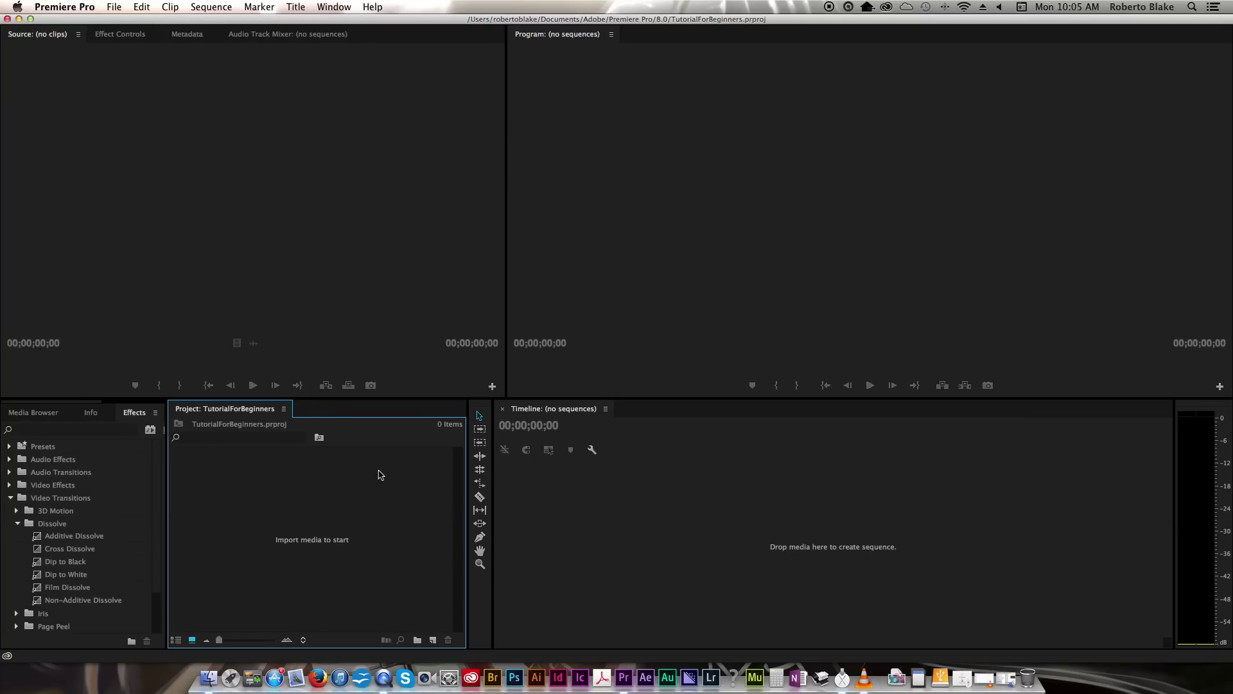
left_click(1006, 678)
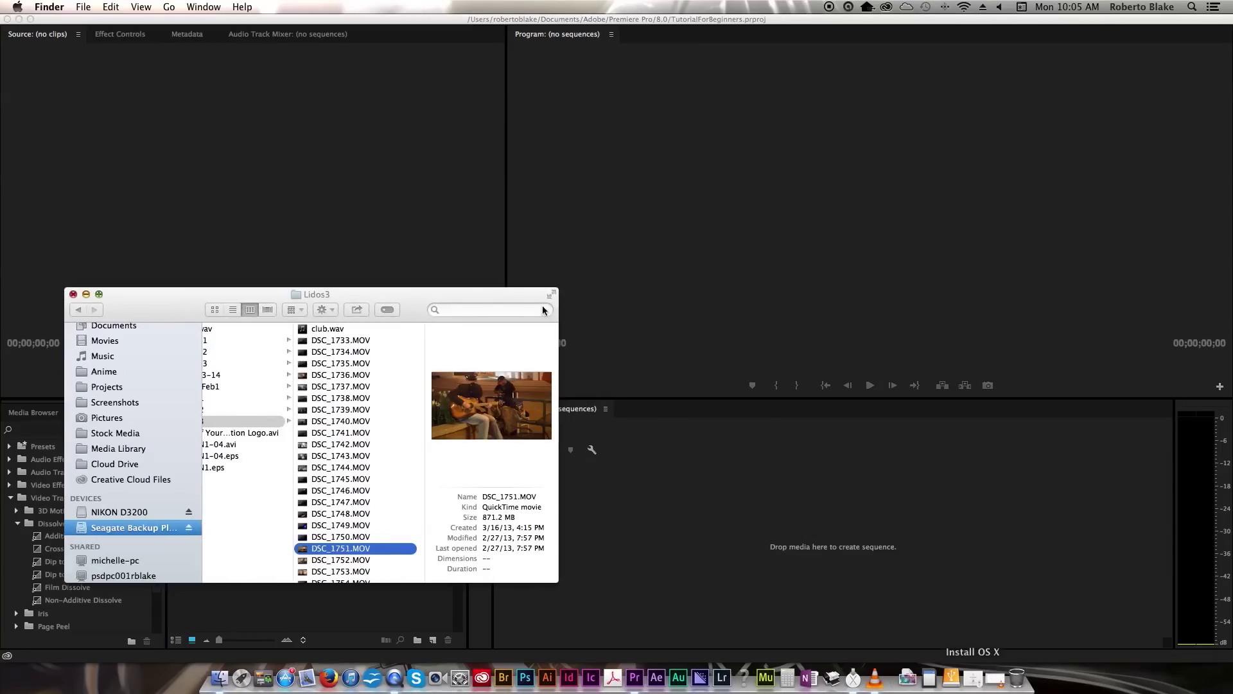
left_click_drag(543, 310, 998, 213)
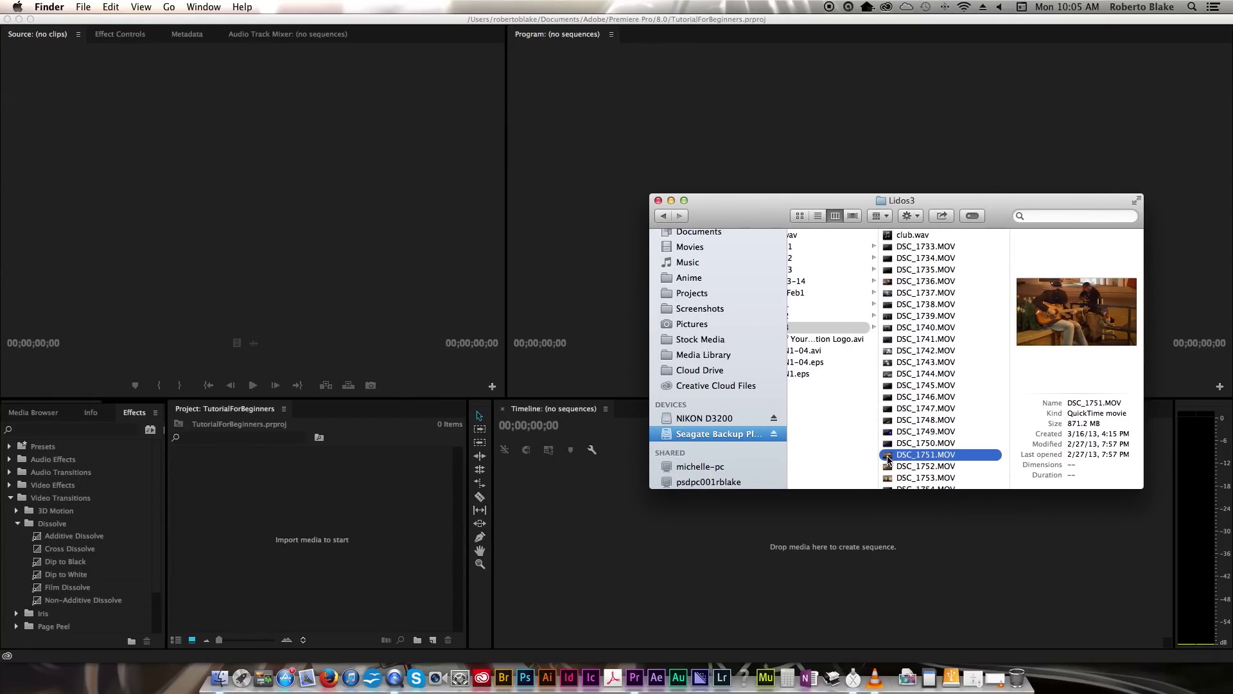
left_click_drag(893, 458, 281, 516)
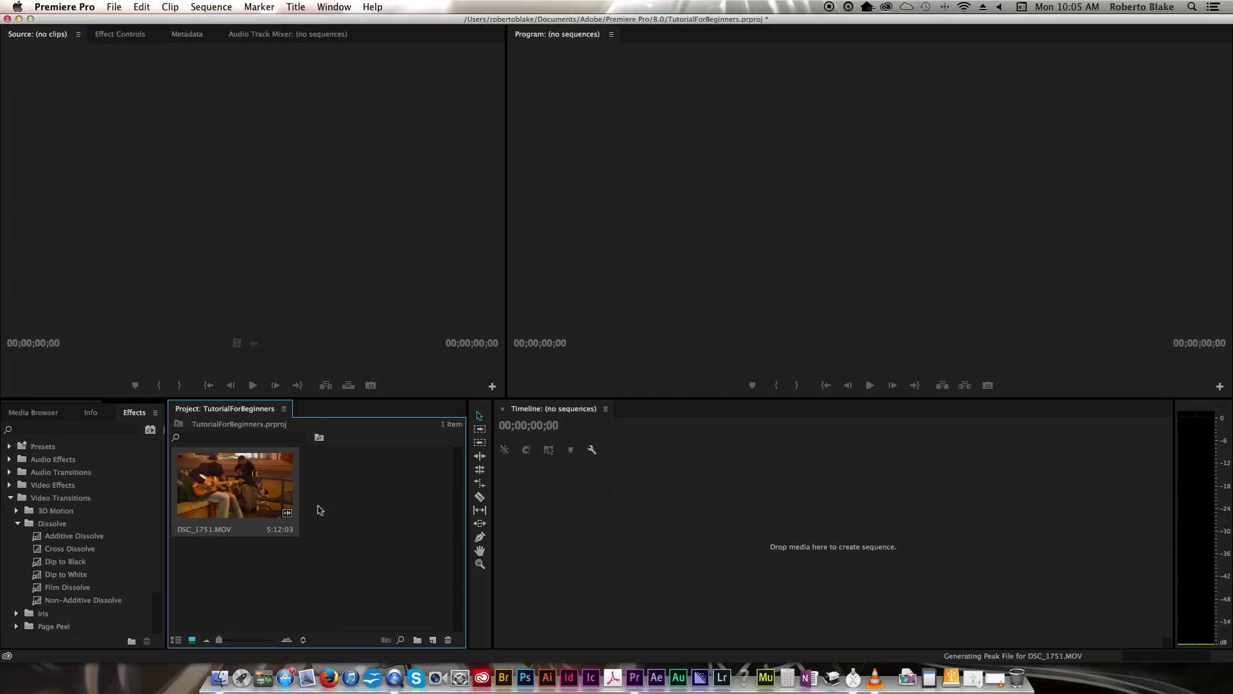
left_click(358, 513)
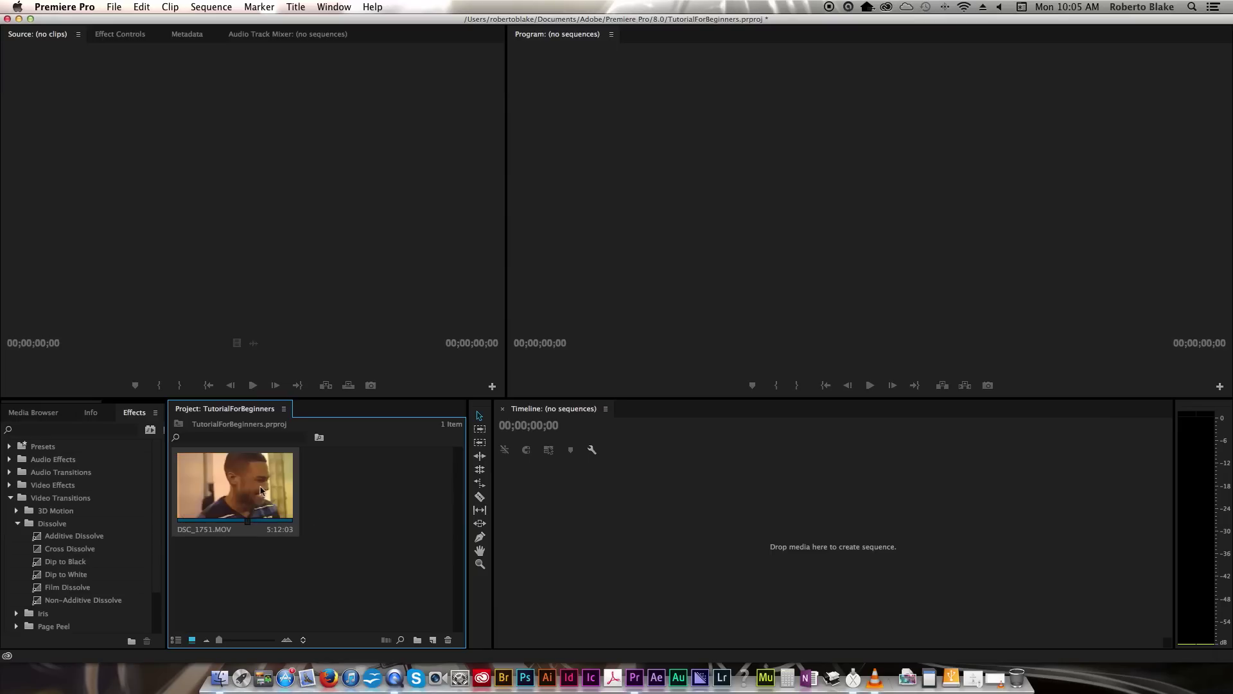
right_click(234, 489)
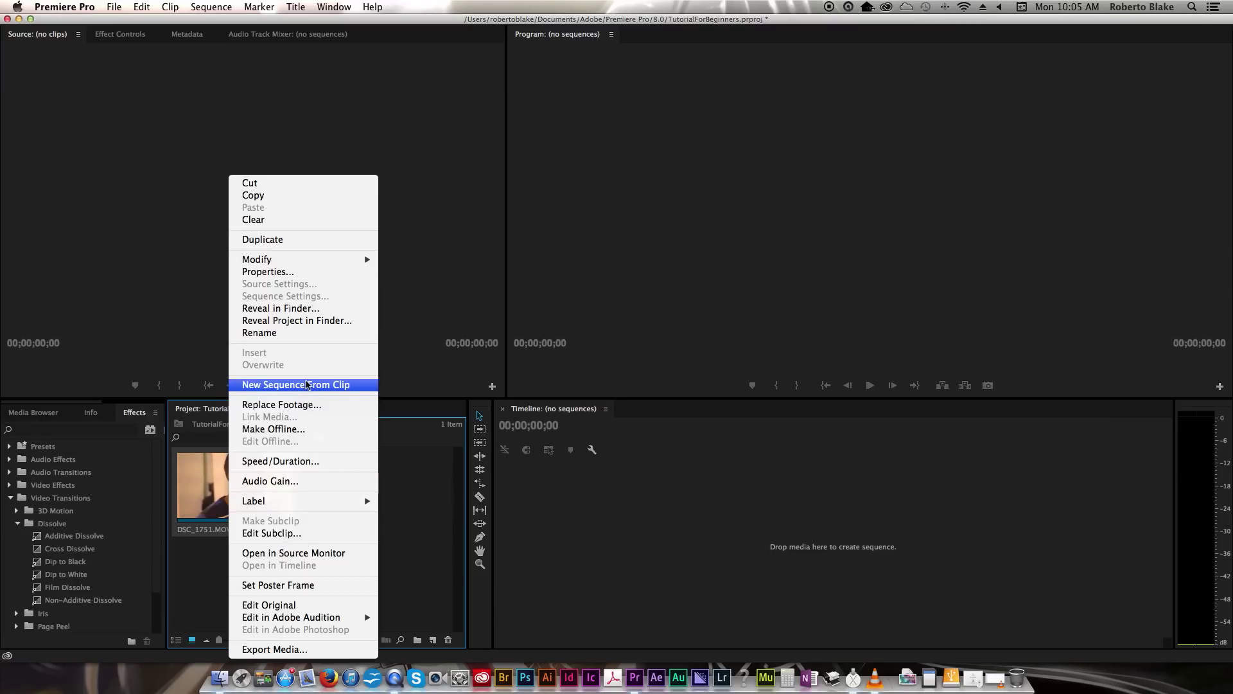
left_click(313, 385)
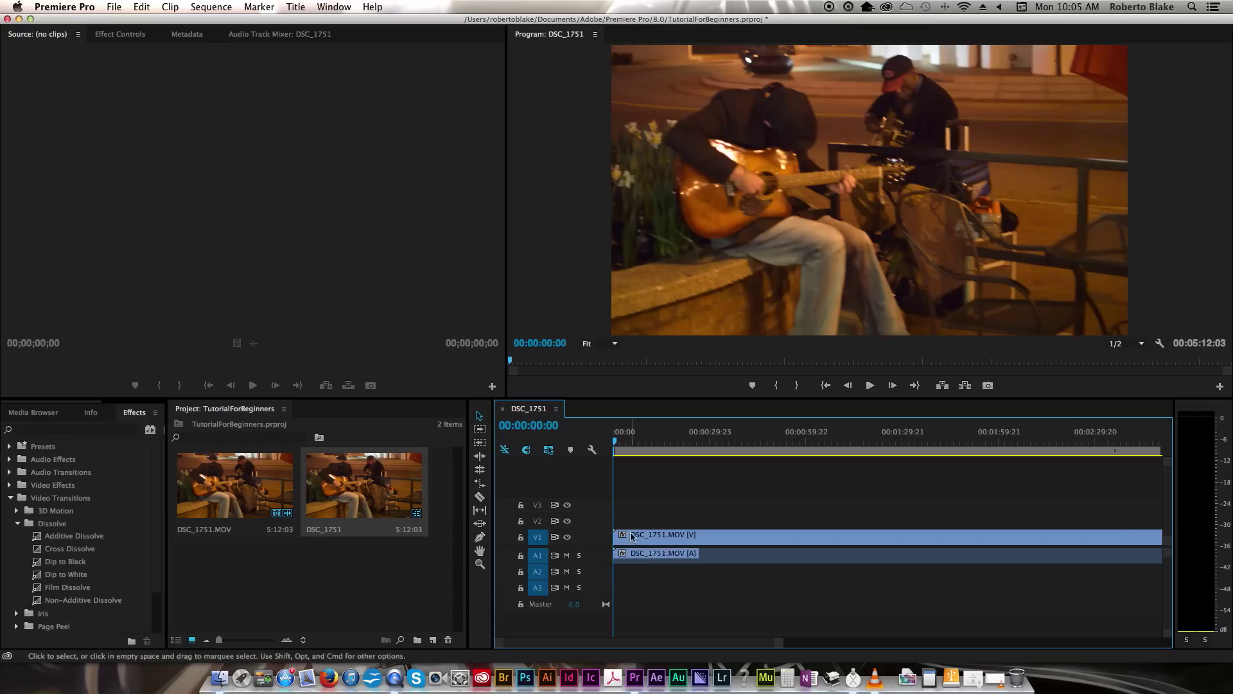
left_click(355, 593)
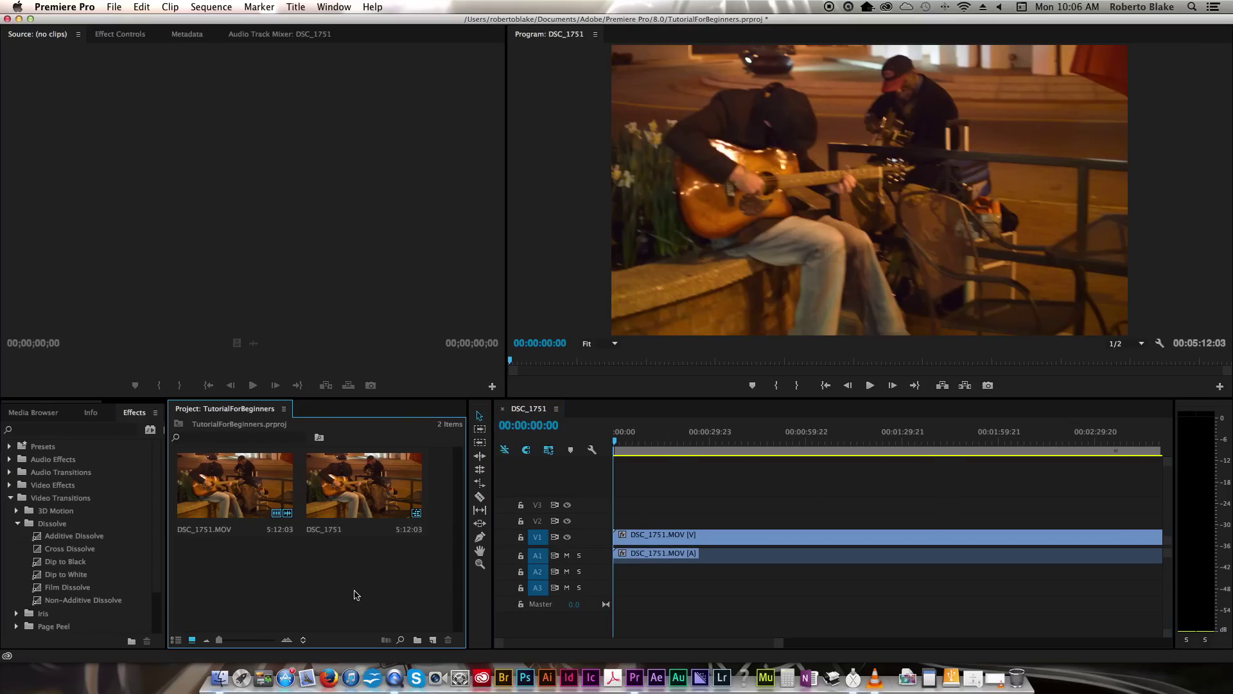
key("super+z")
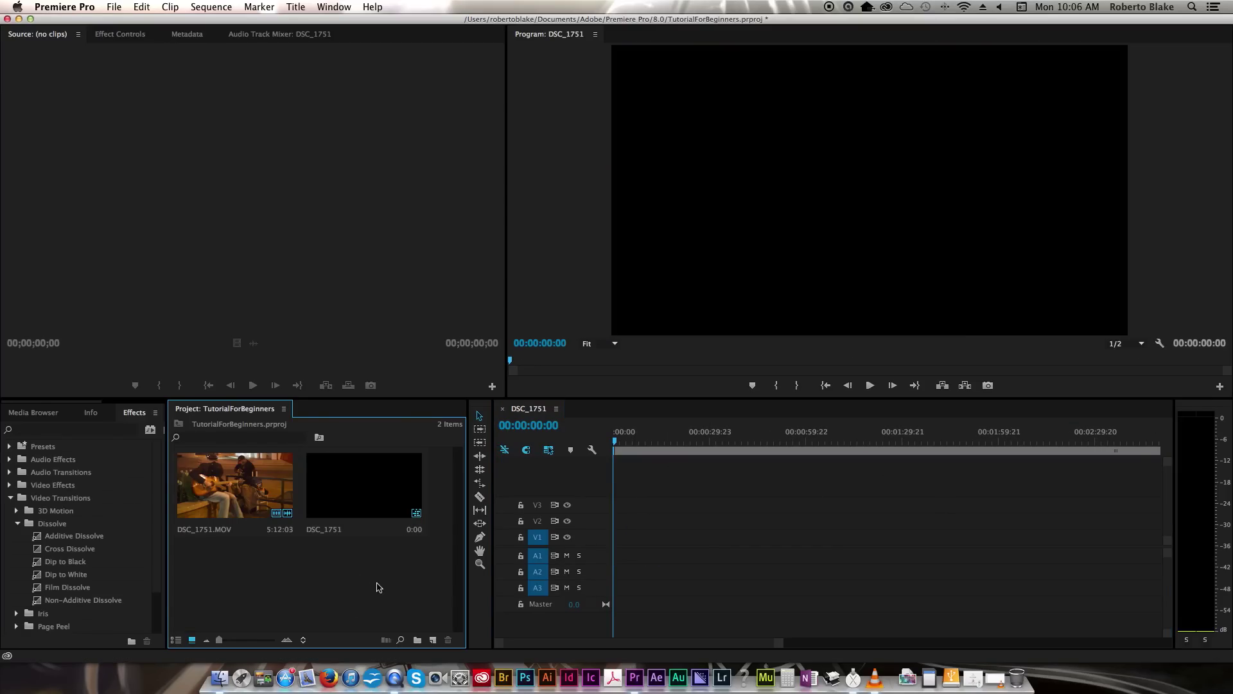
left_click(390, 499)
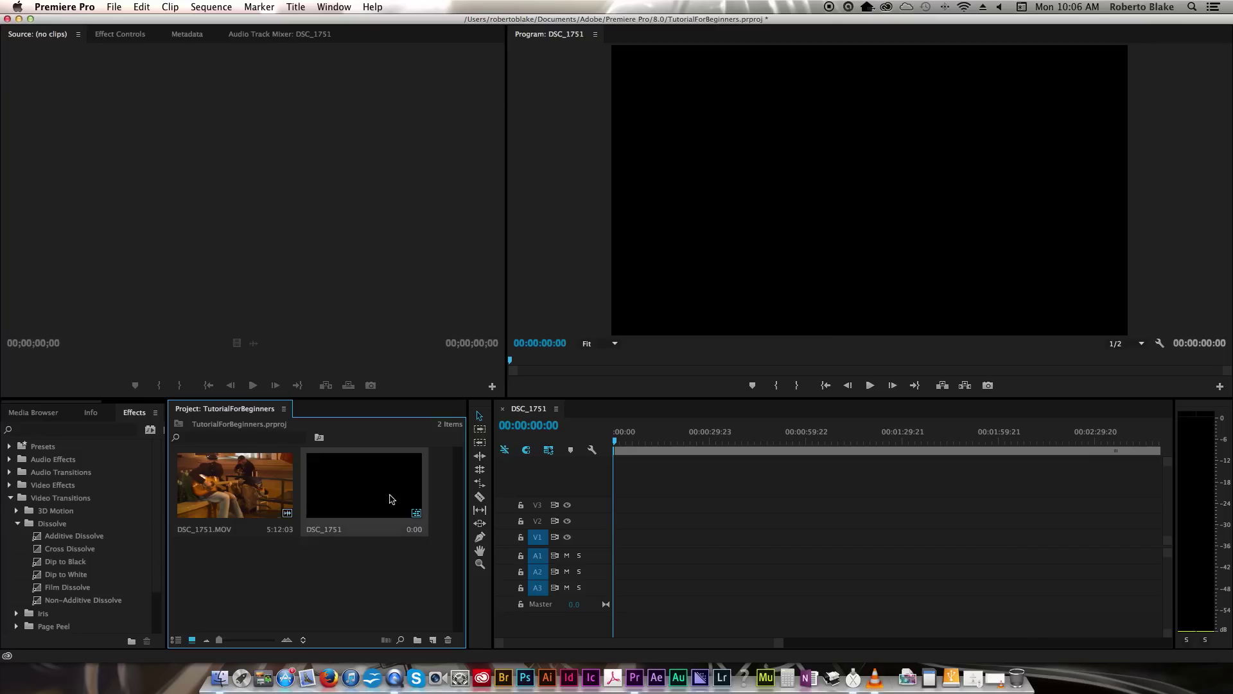
left_click(448, 640)
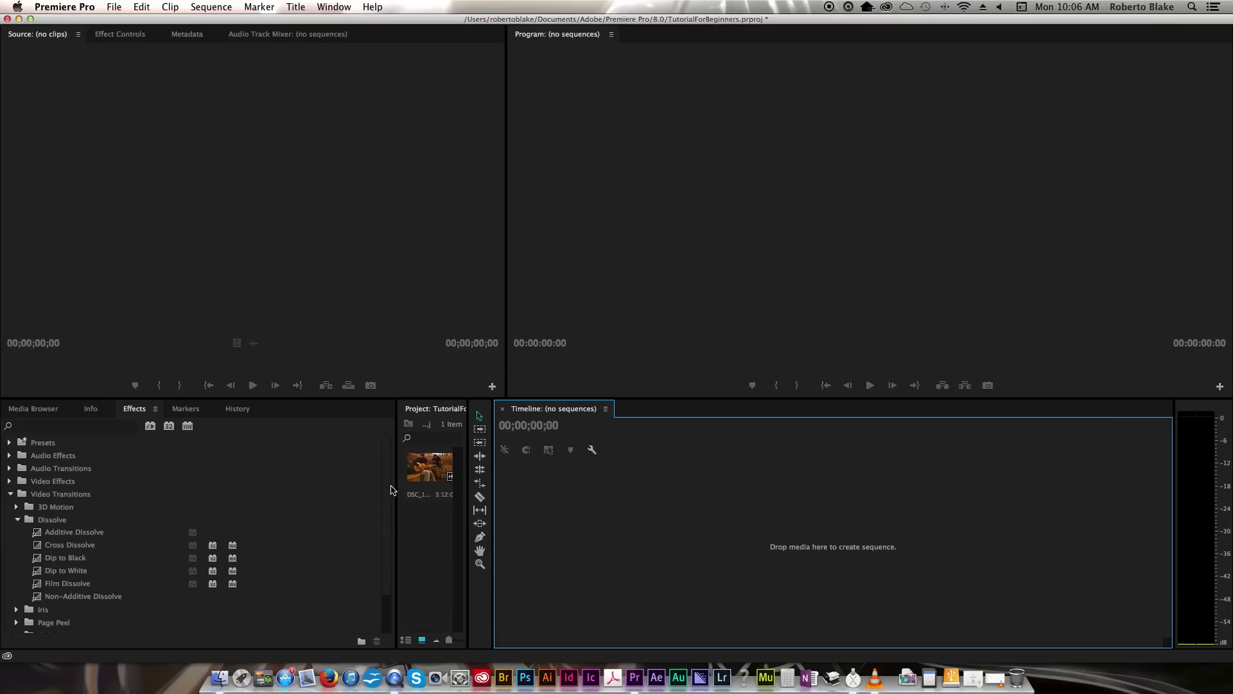
left_click_drag(397, 492, 158, 489)
left_click_drag(244, 495, 717, 543)
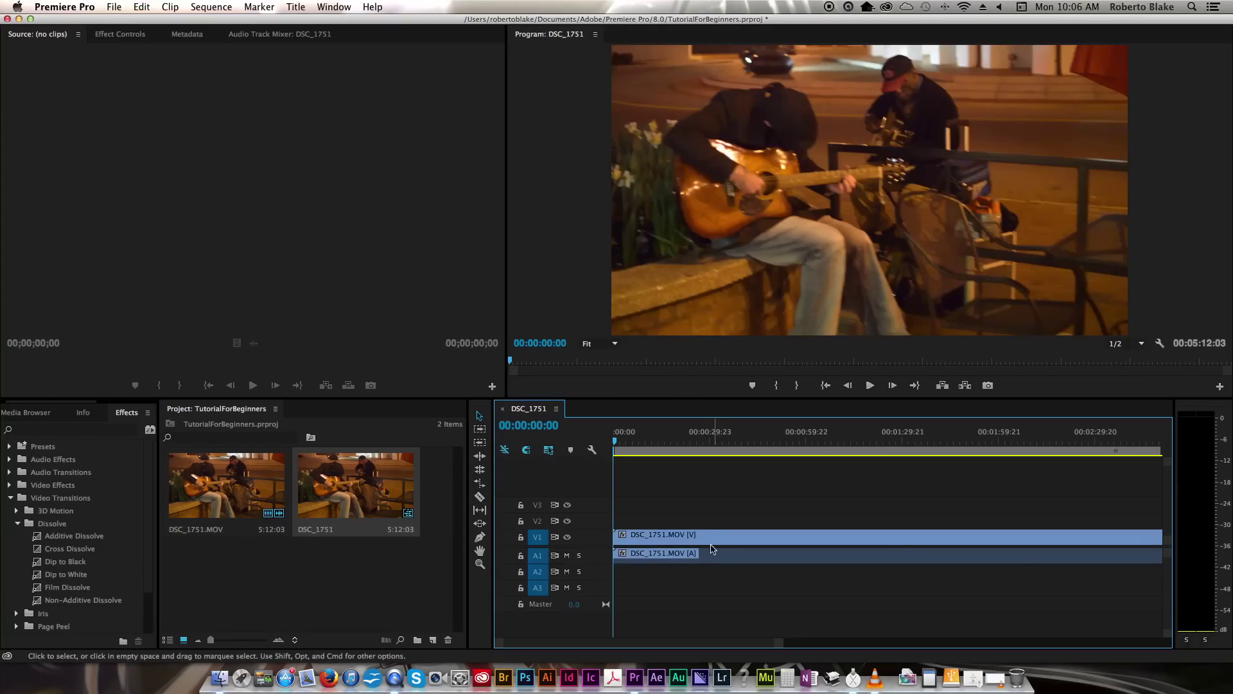
key("super+z")
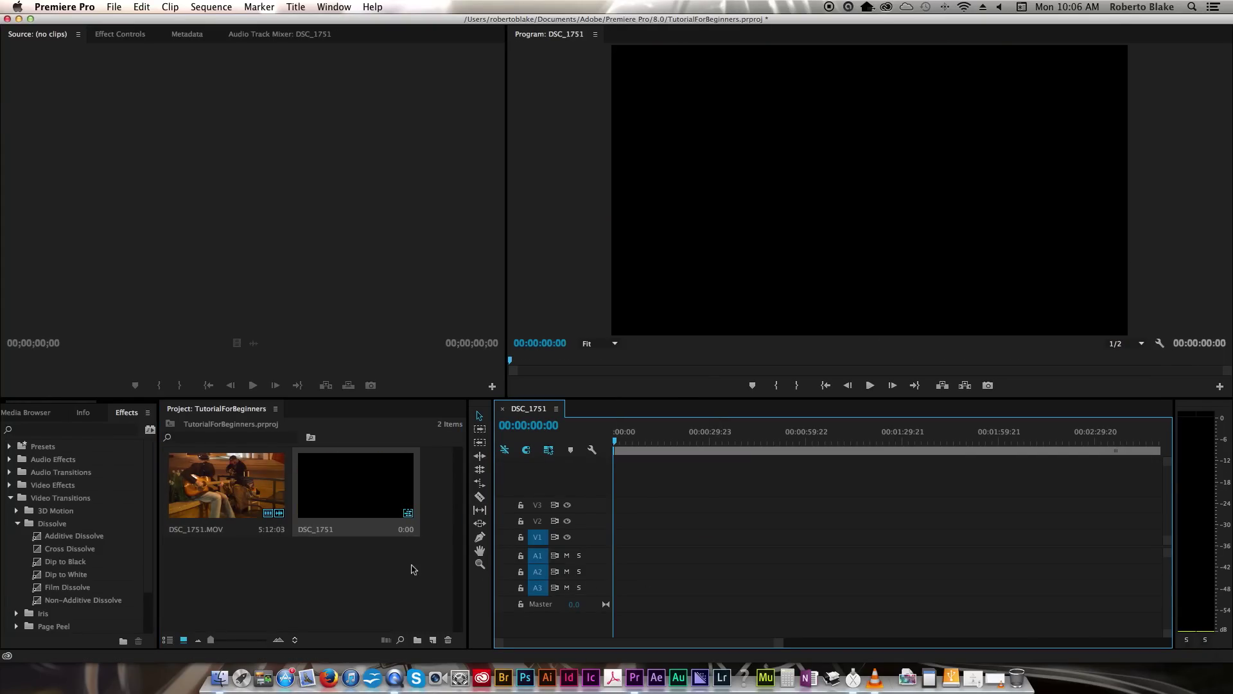
left_click(375, 499)
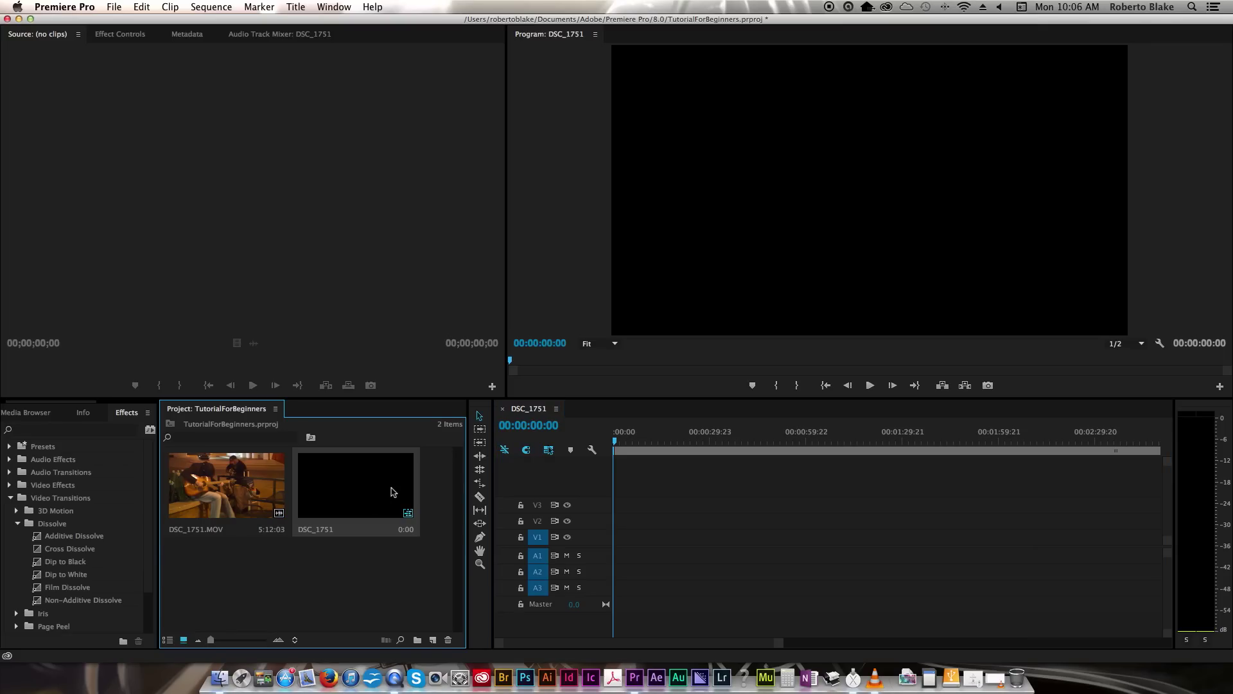
key("Delete")
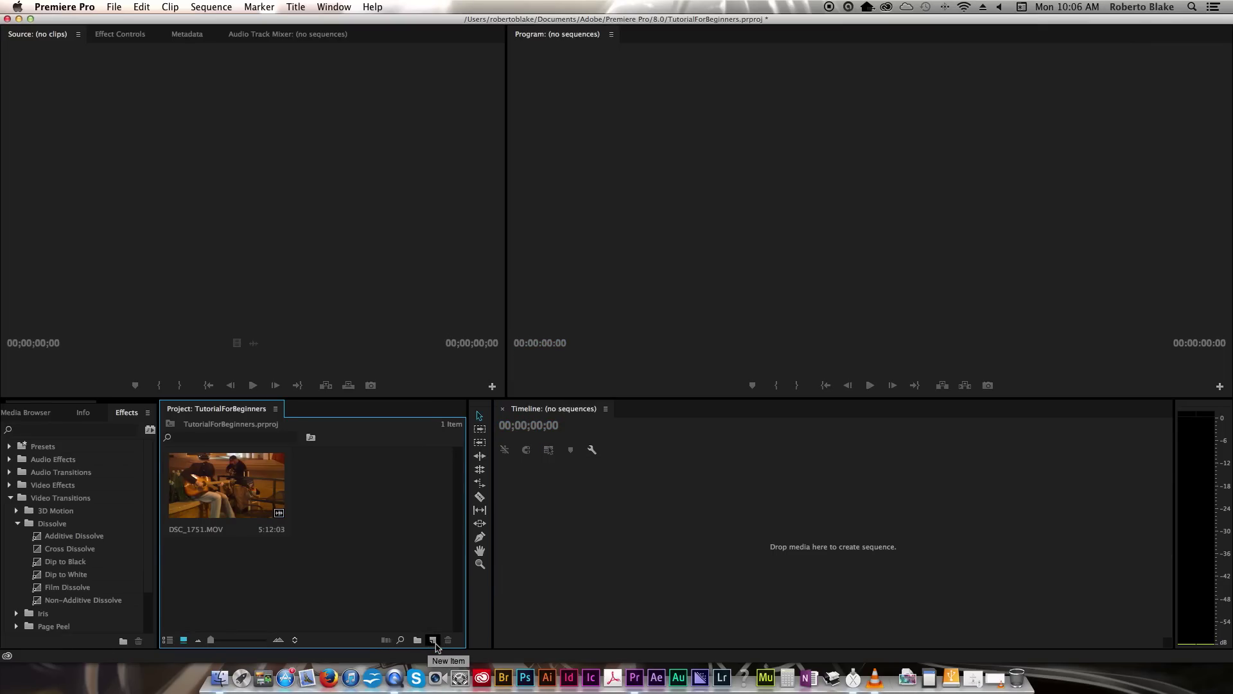
Create Sequence 01 from the Digital SLR > 1080p > DSLR 1080p24 preset
left_click(433, 640)
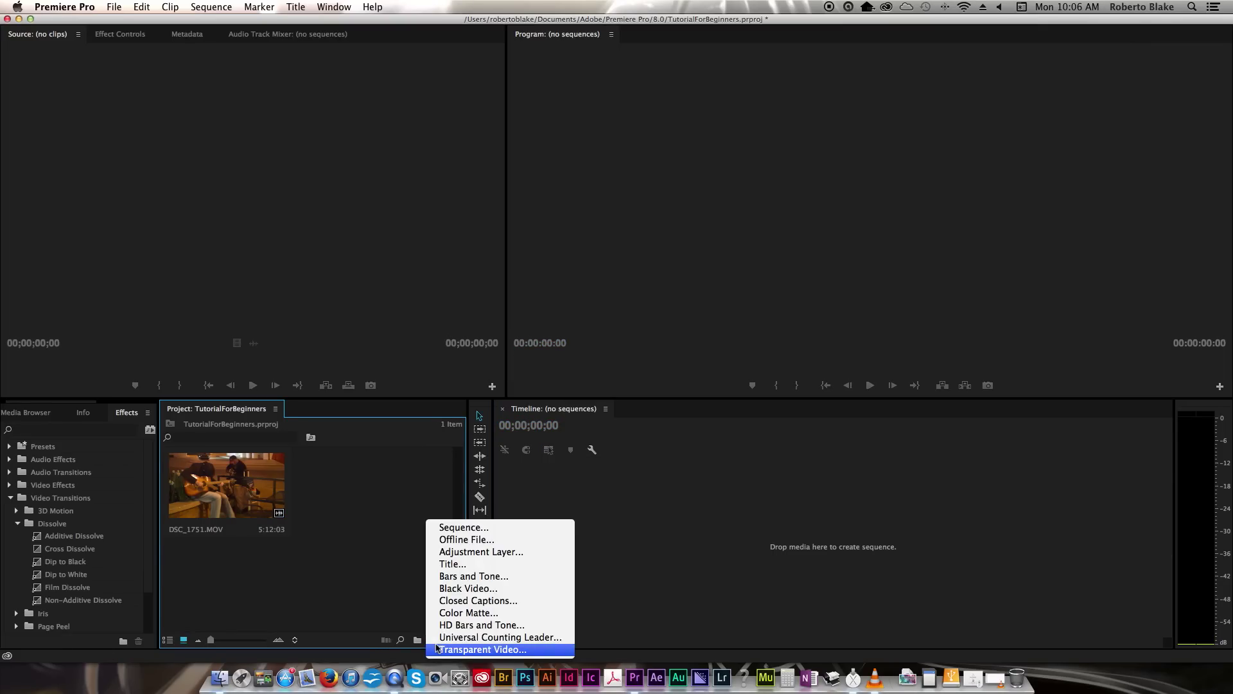
left_click(489, 531)
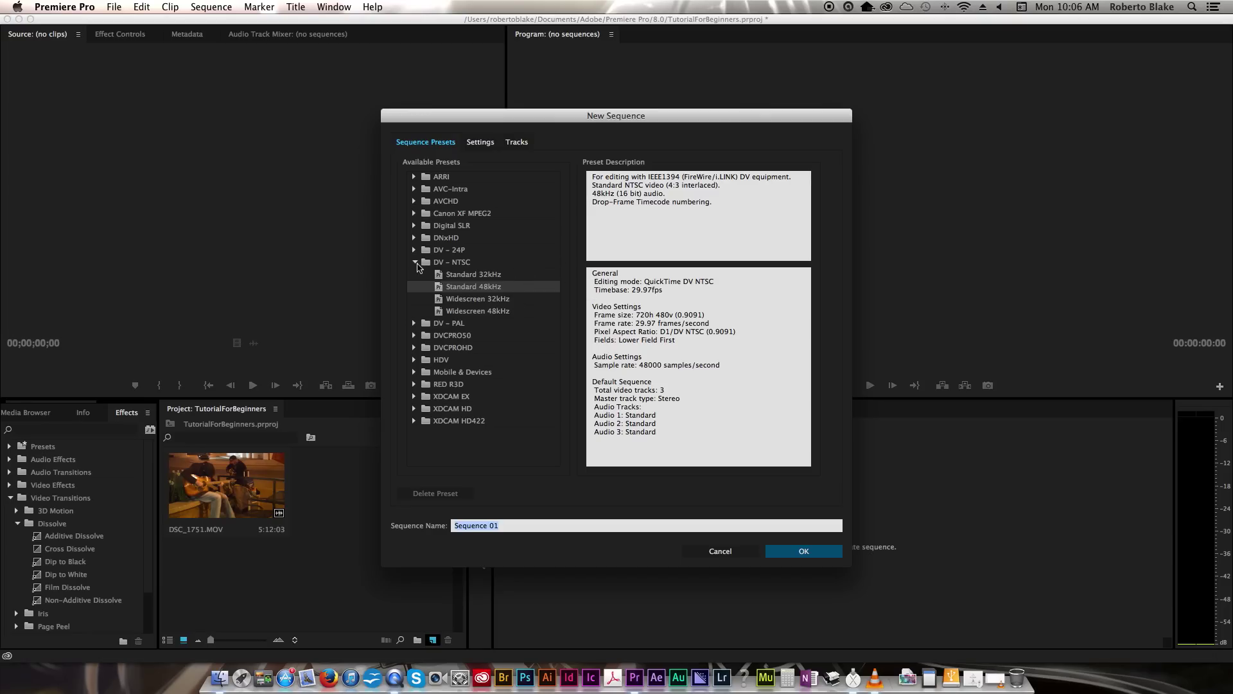
left_click(415, 262)
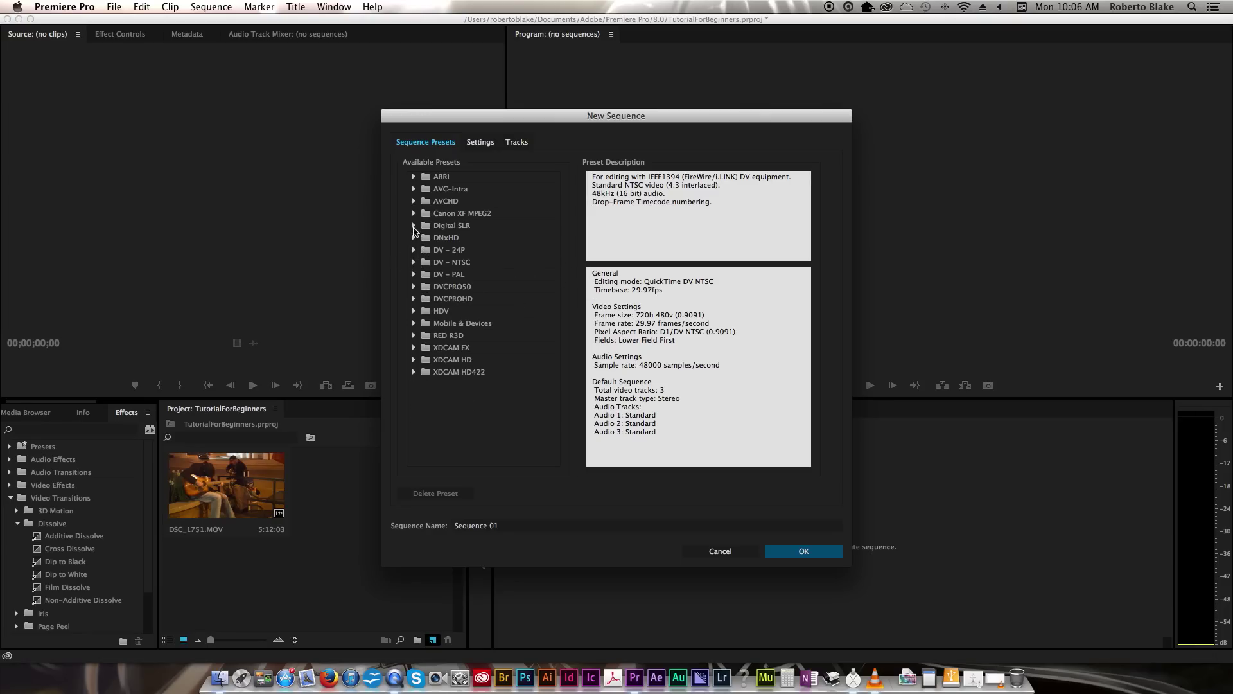
left_click(414, 226)
left_click(428, 238)
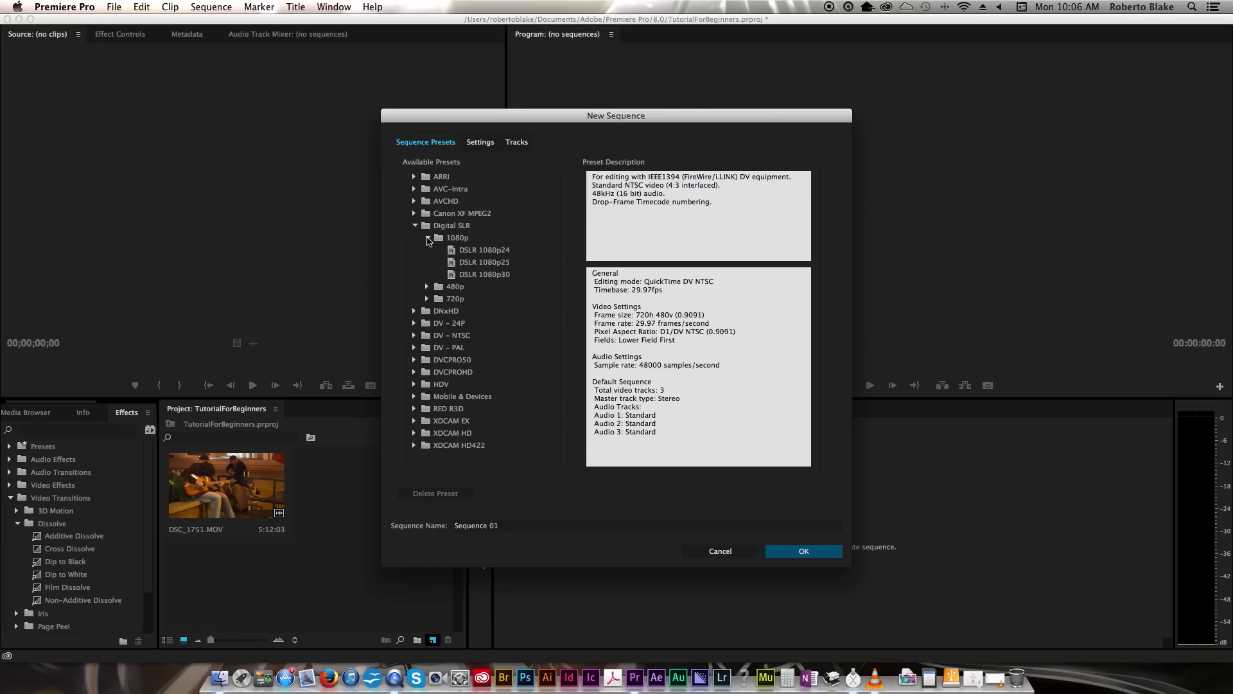
left_click(511, 253)
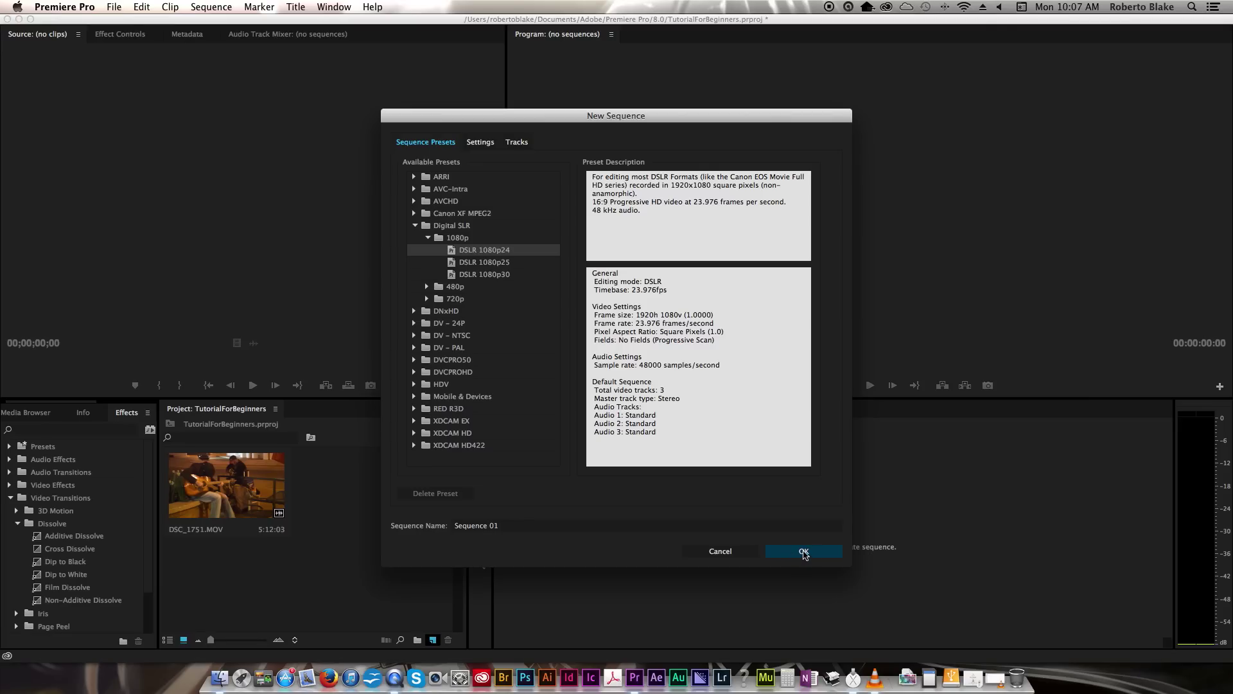
left_click(804, 551)
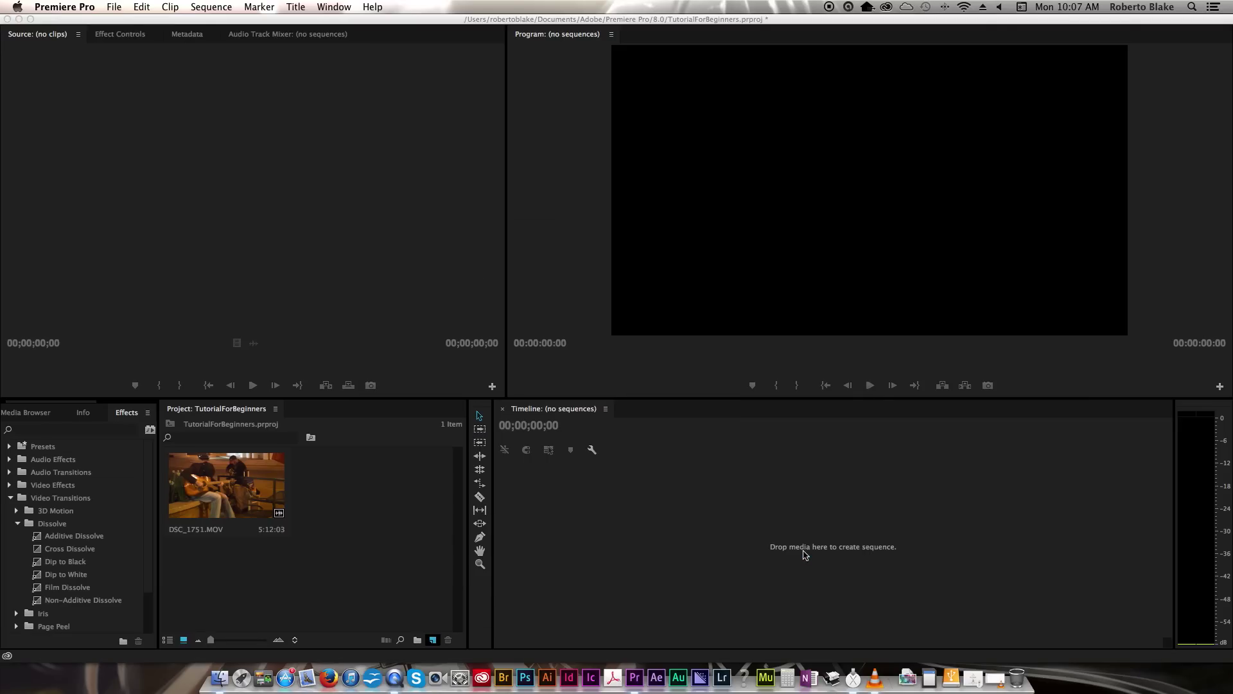
left_click(381, 571)
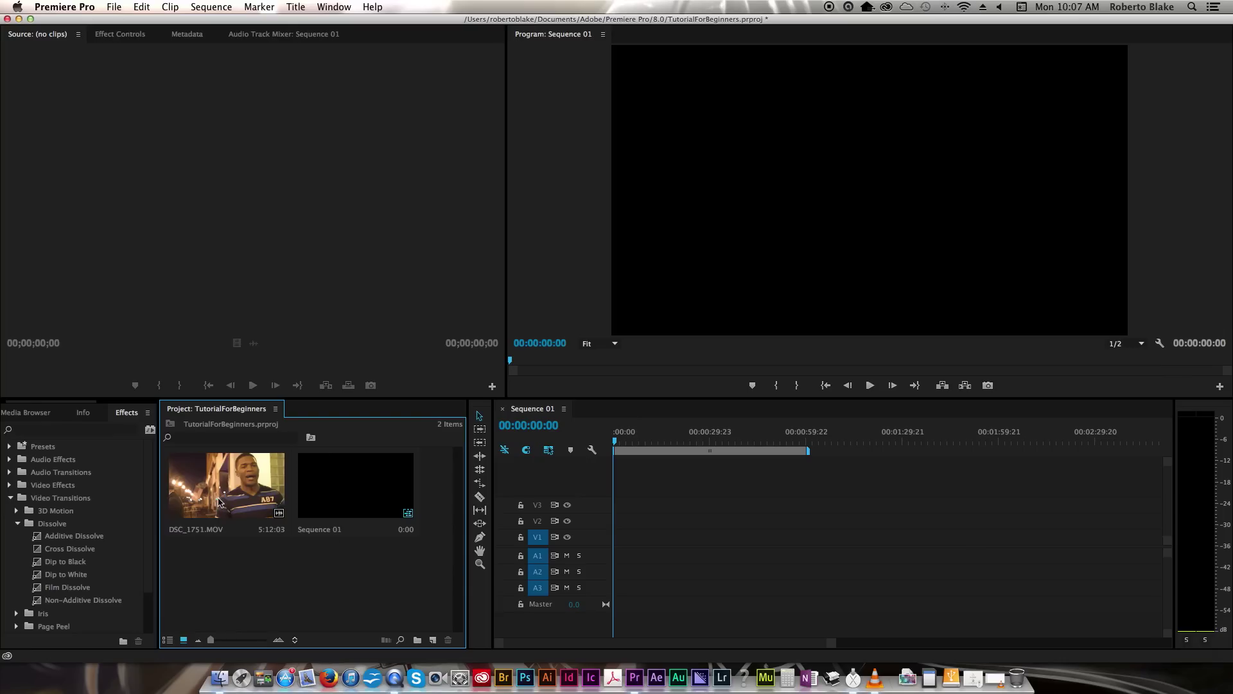
left_click_drag(212, 507, 617, 539)
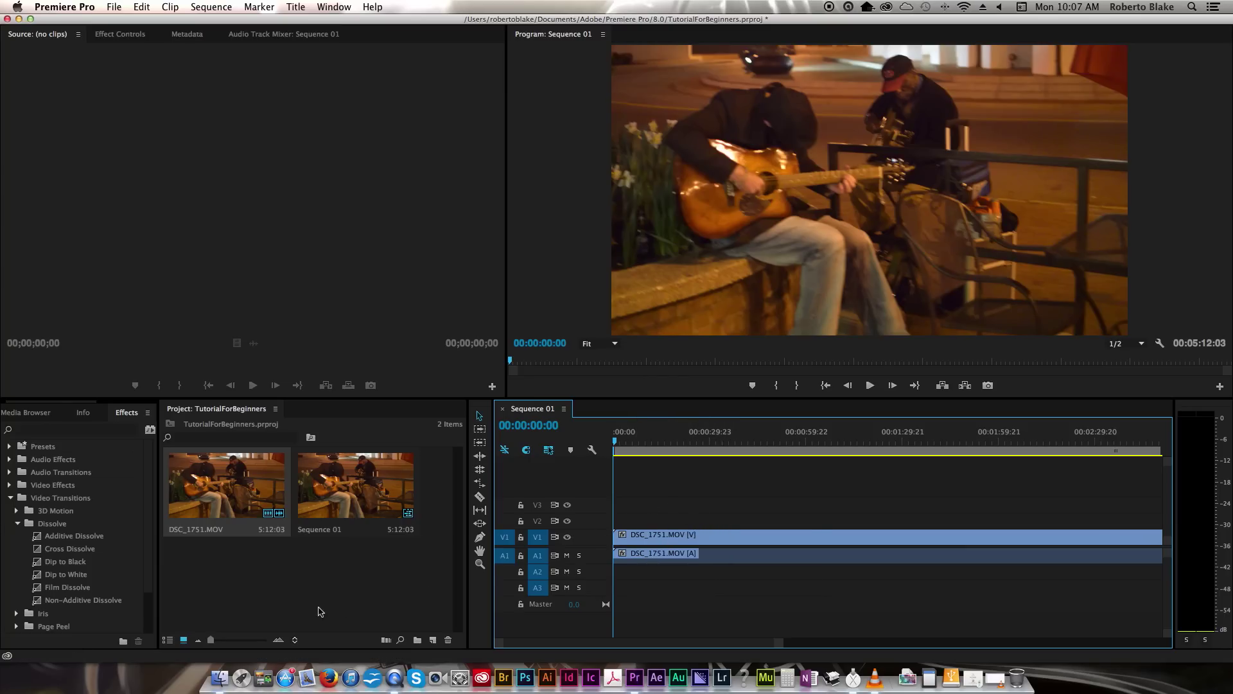
left_click(362, 595)
key("super+z")
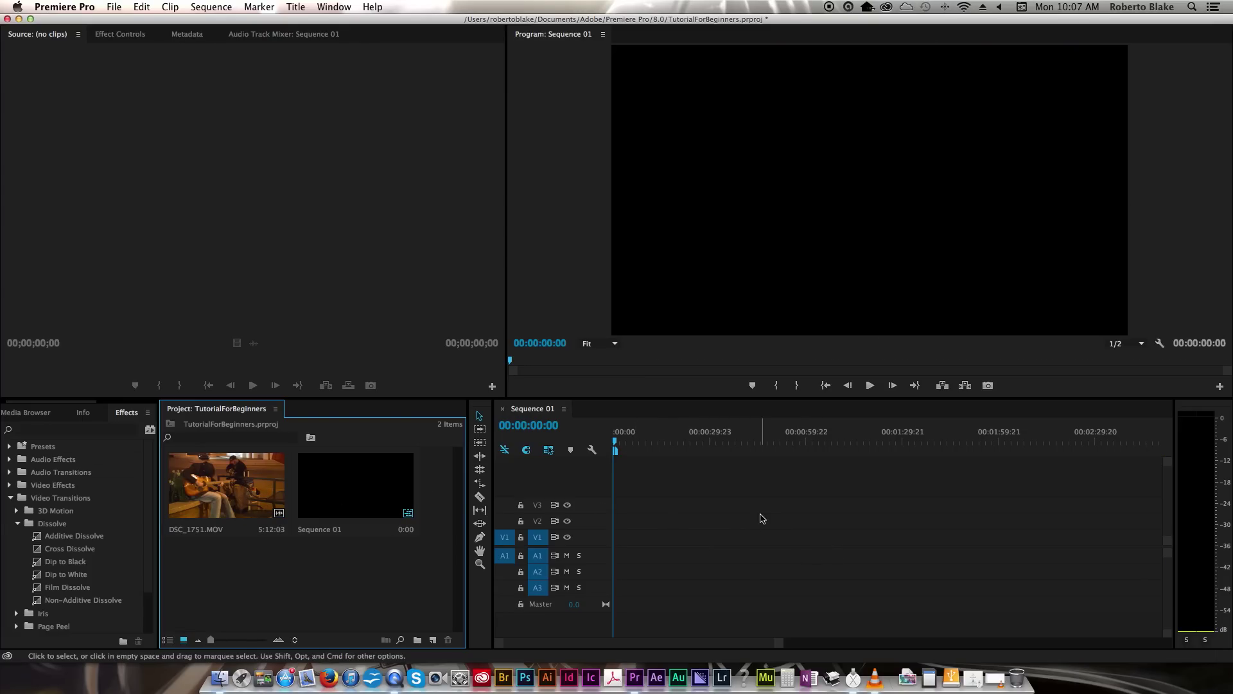
Open DSC_1751.MOV in the Source monitor, set its In point at 00:00:25:17, and play it
double_click(242, 502)
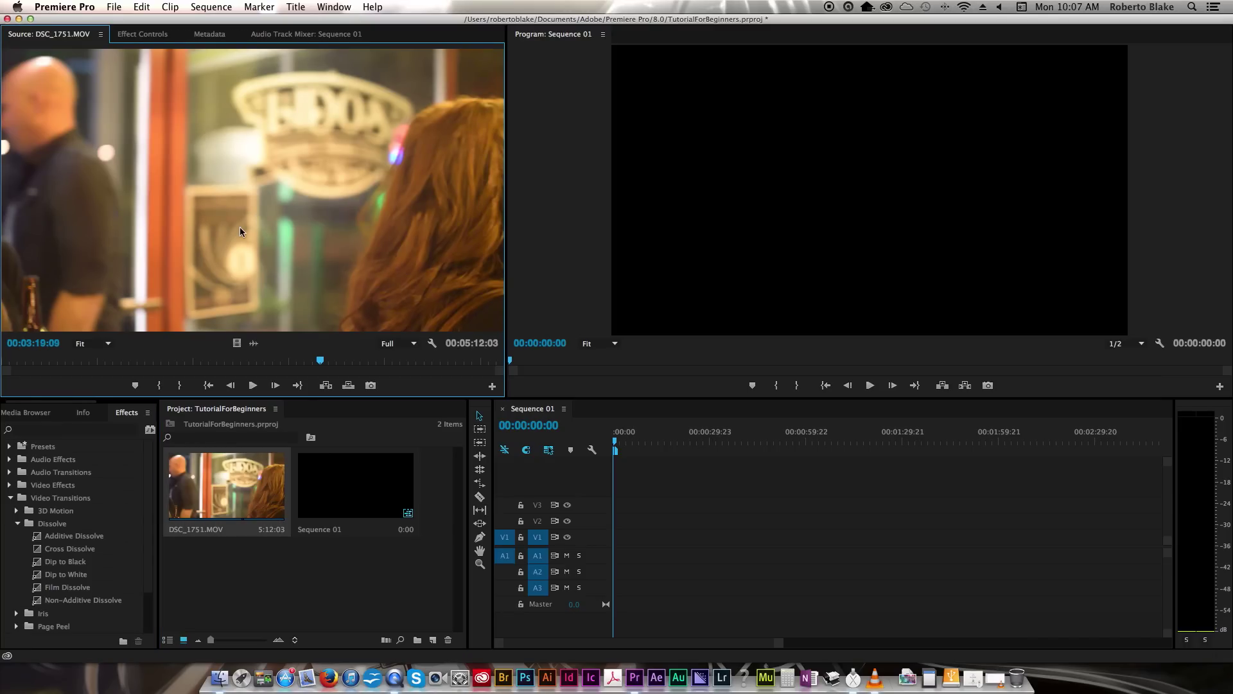
left_click_drag(320, 360, 45, 362)
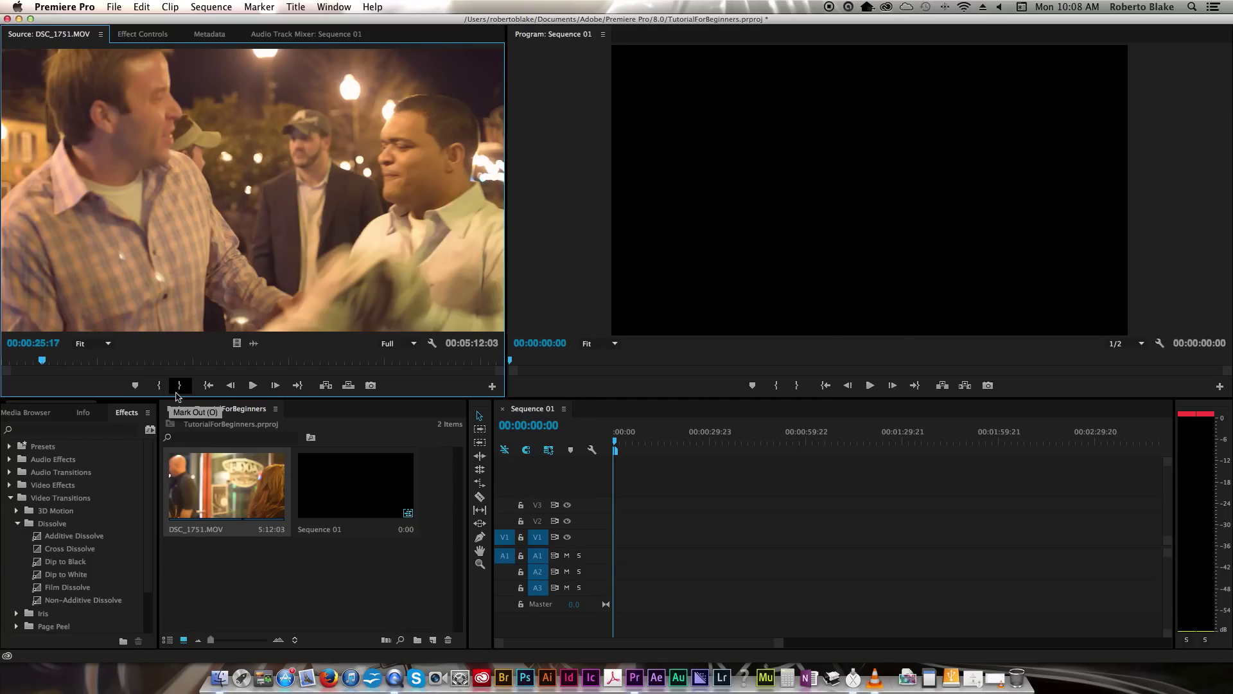
left_click(160, 385)
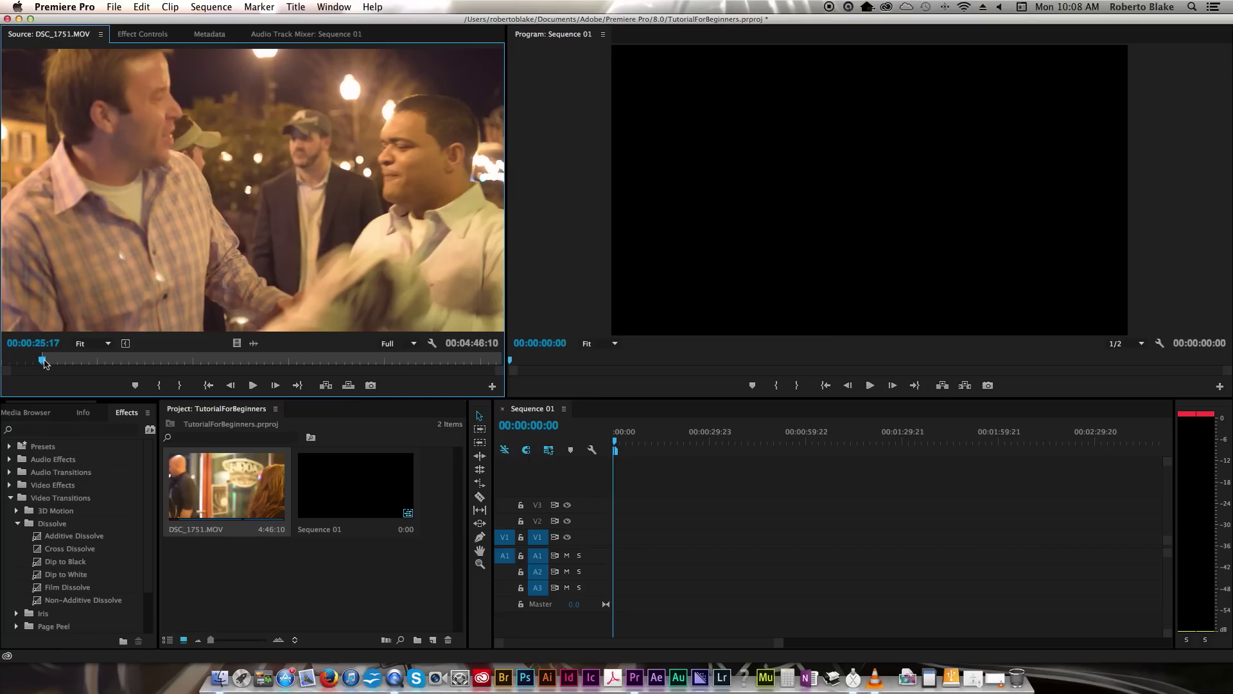
left_click(253, 385)
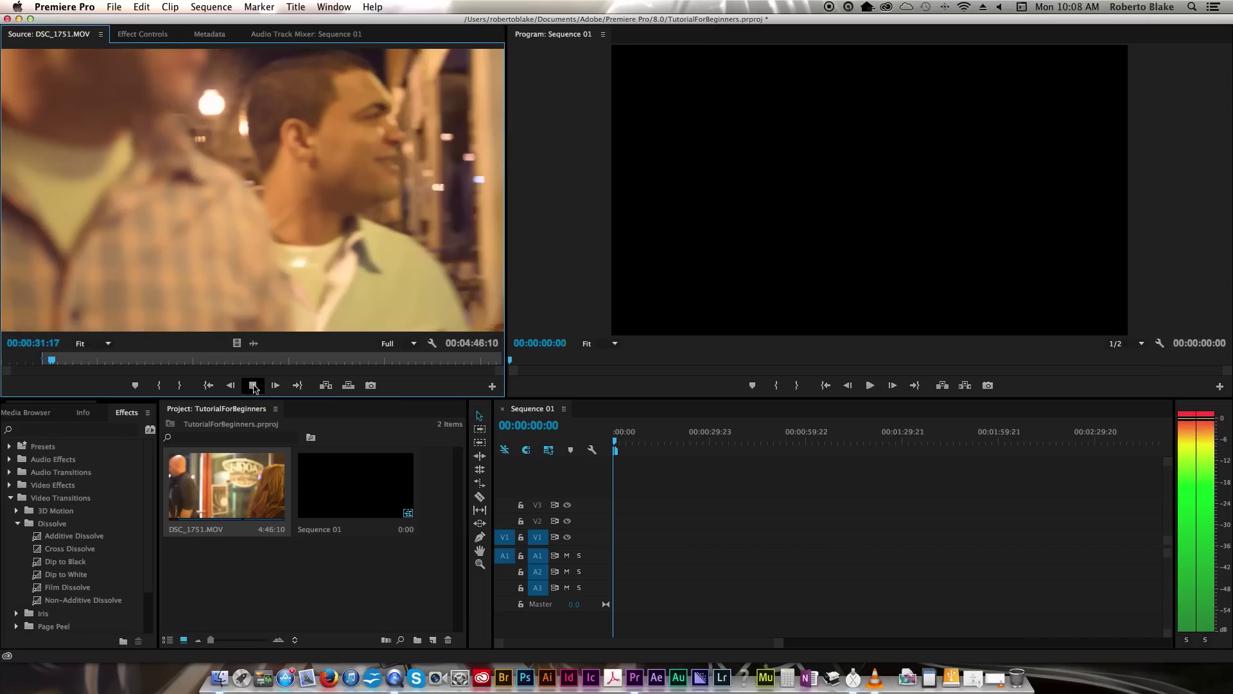
Mark Out at 00:00:32:03, drop the 6:11 section into Sequence 01, and preview it
left_click(254, 386)
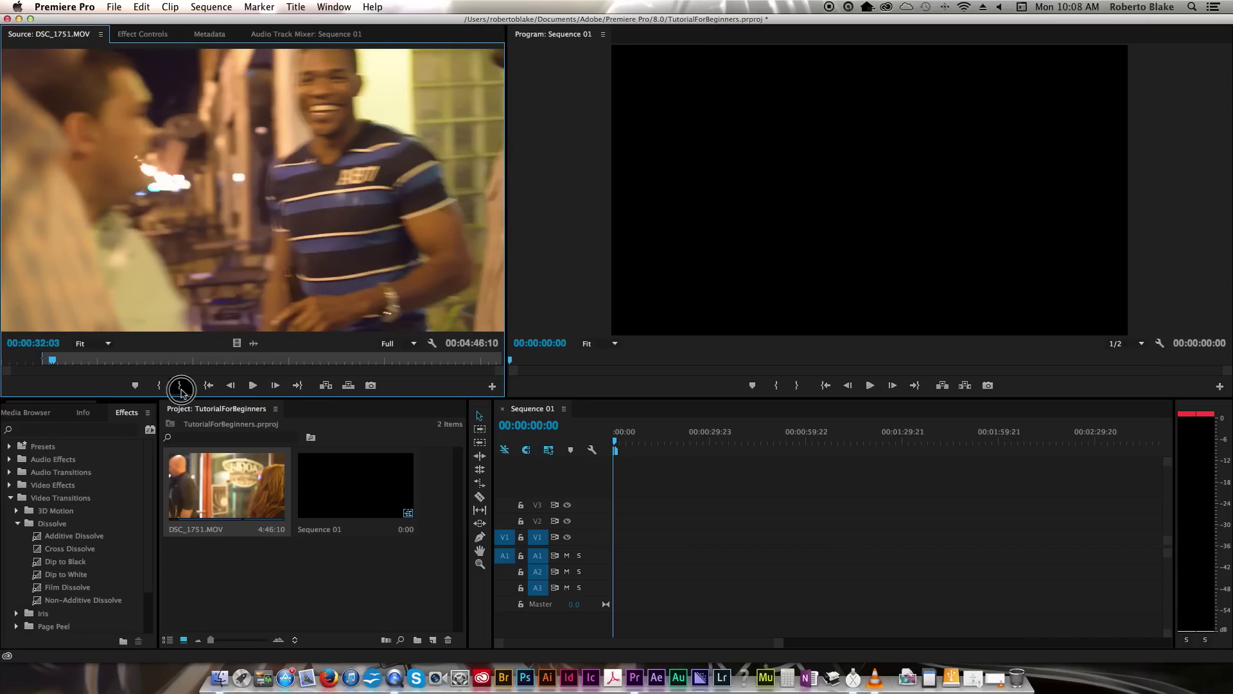
left_click(179, 385)
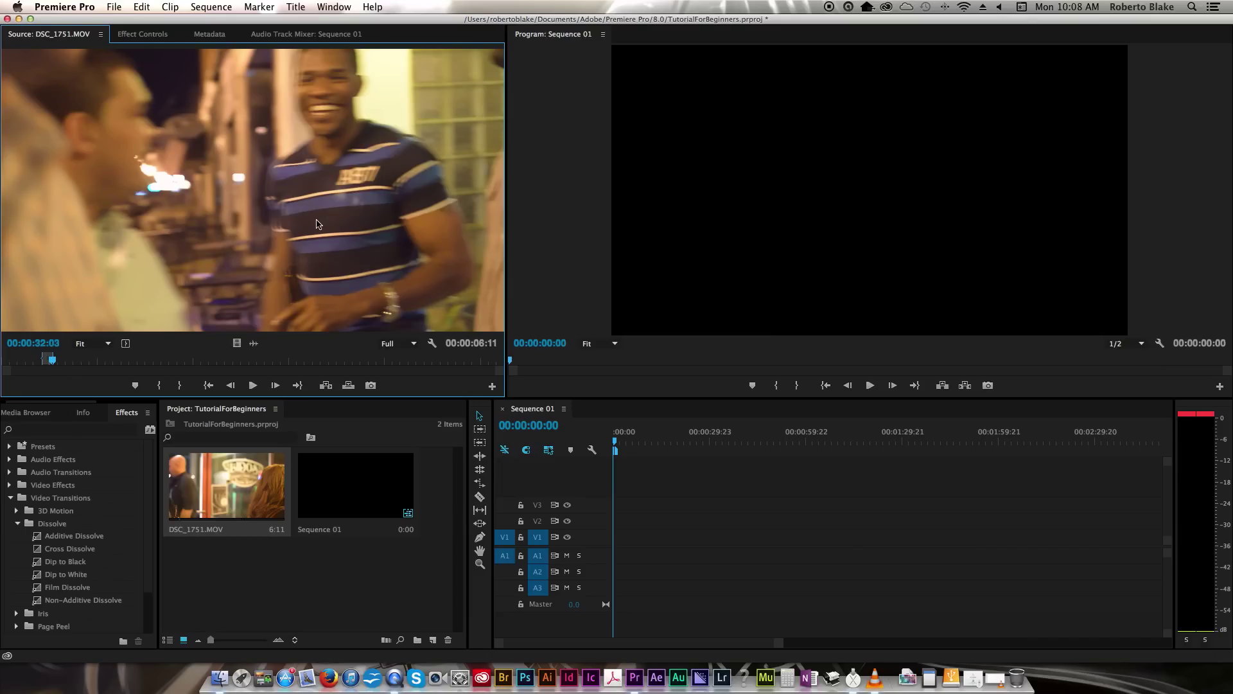
left_click_drag(277, 219, 623, 538)
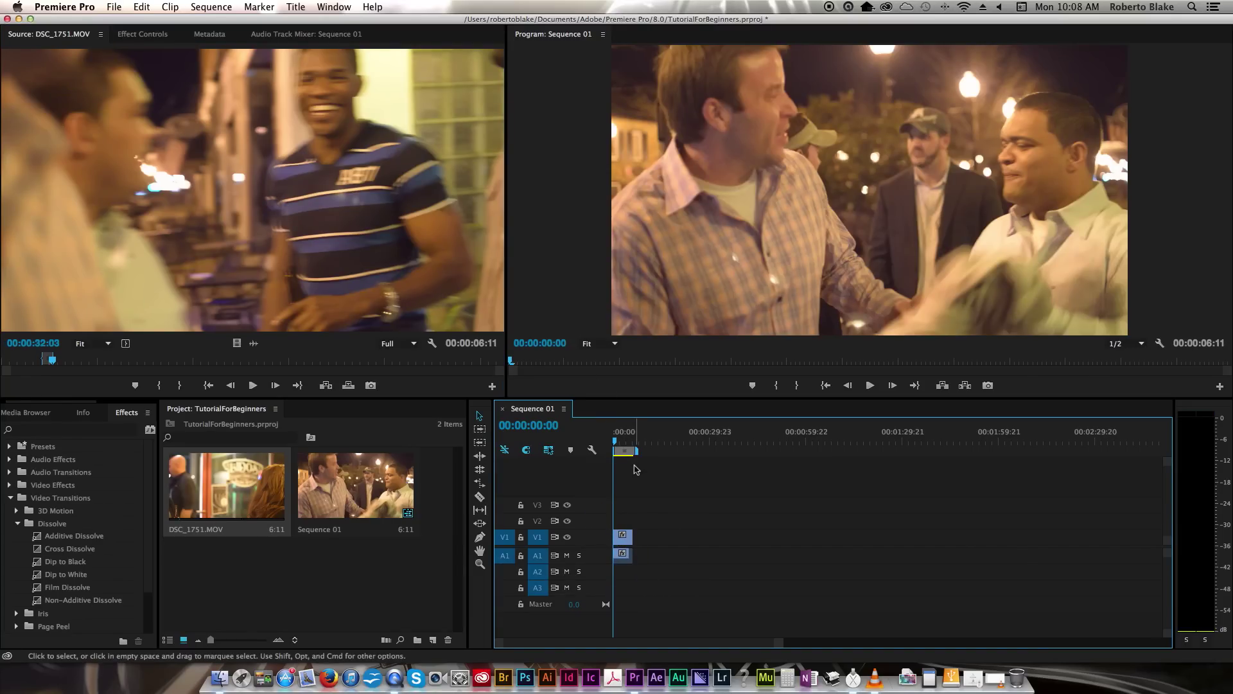
left_click(870, 386)
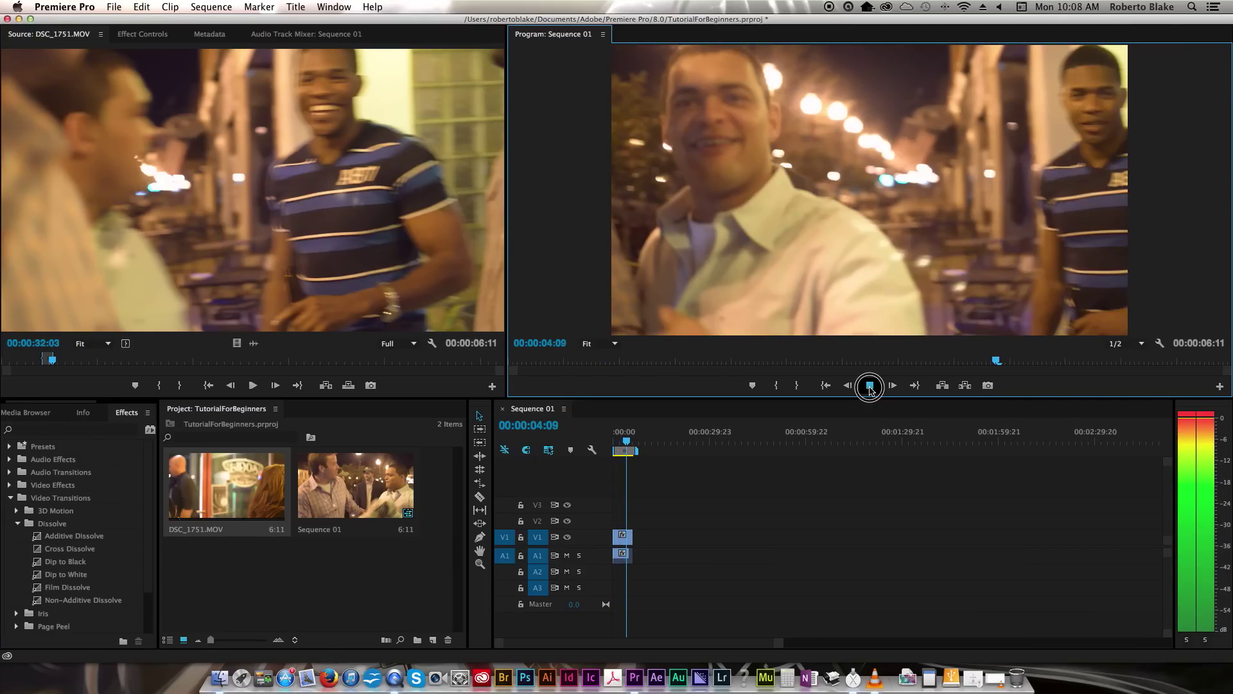
left_click(871, 386)
left_click(623, 543)
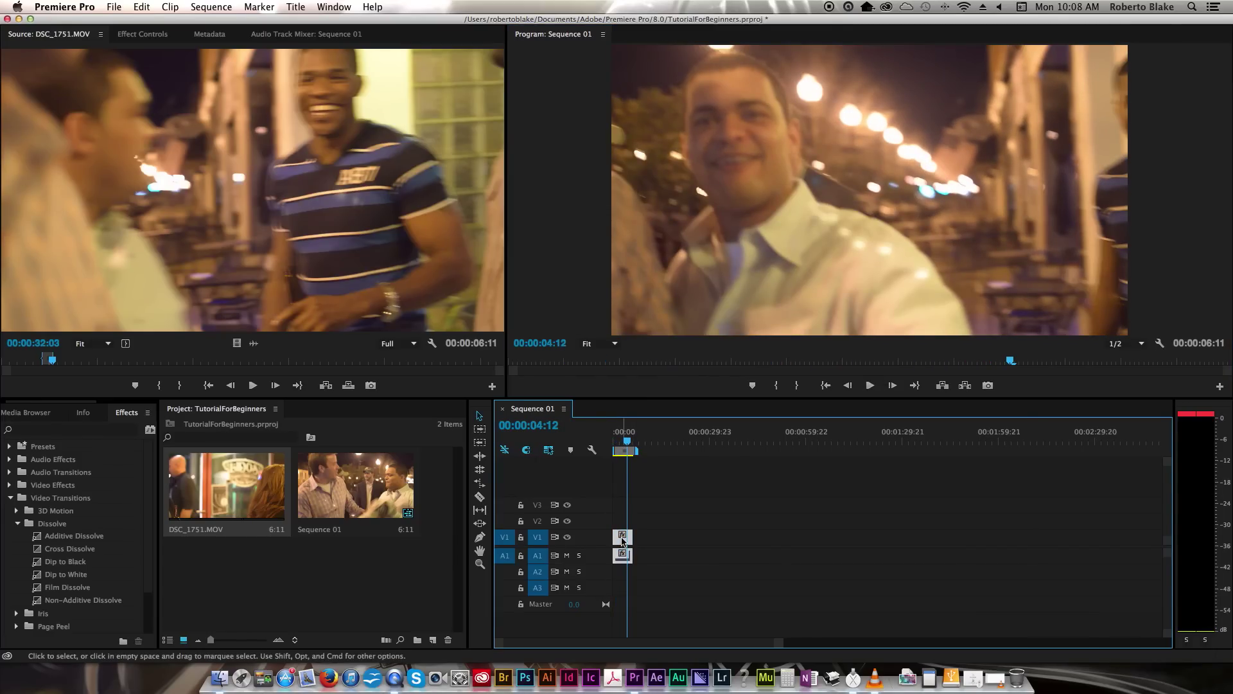
Clear Sequence 01, mark 1:16:08–1:25:04 in the source clip, and save it as subclip 02 -Clip
key("Delete")
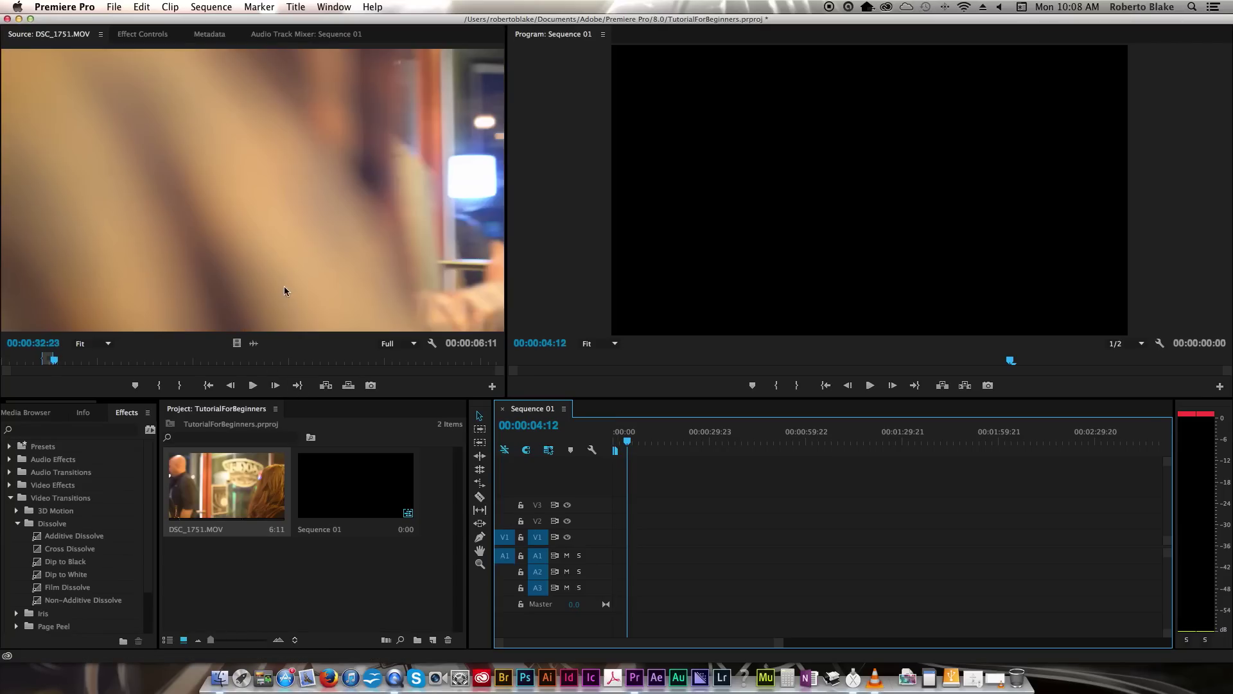
left_click_drag(55, 363, 48, 362)
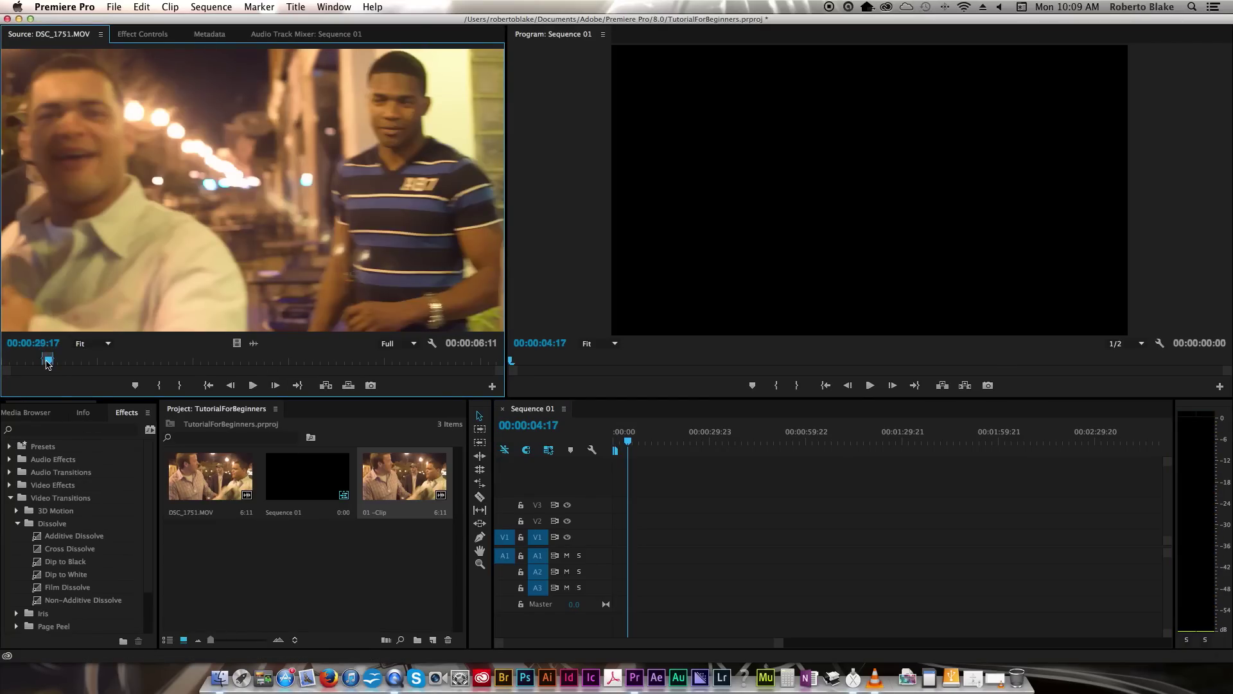
left_click_drag(48, 362, 140, 366)
left_click(161, 385)
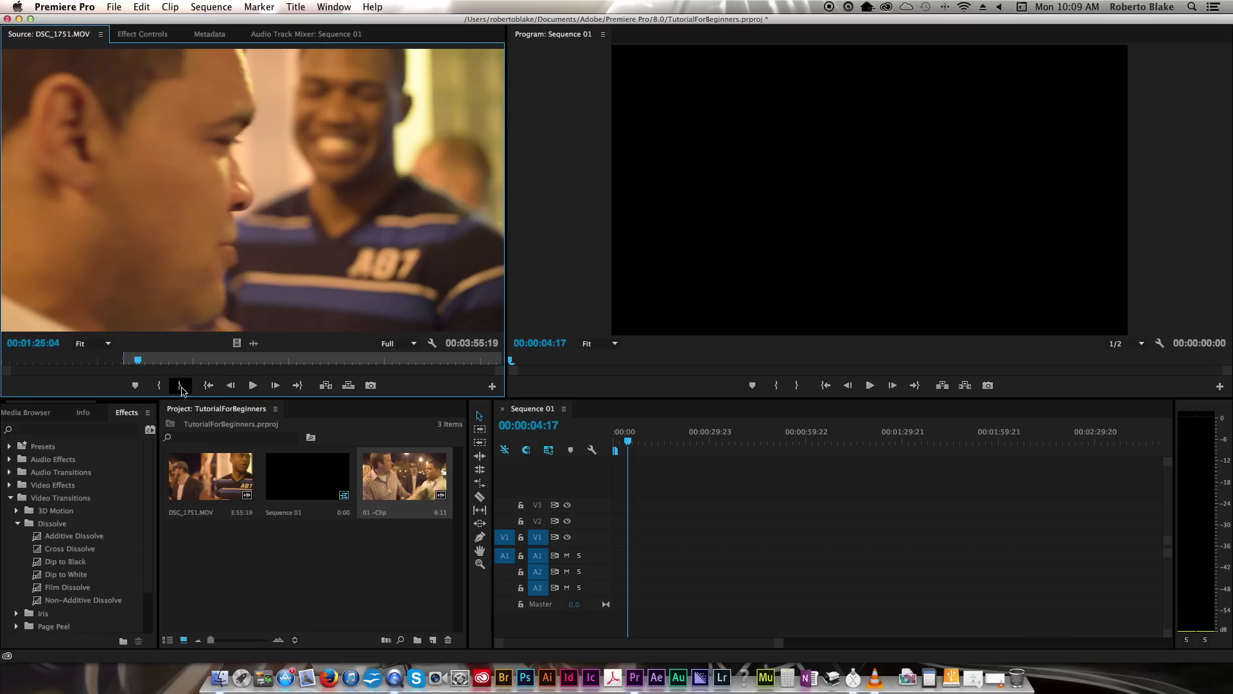
left_click(179, 385)
right_click(255, 260)
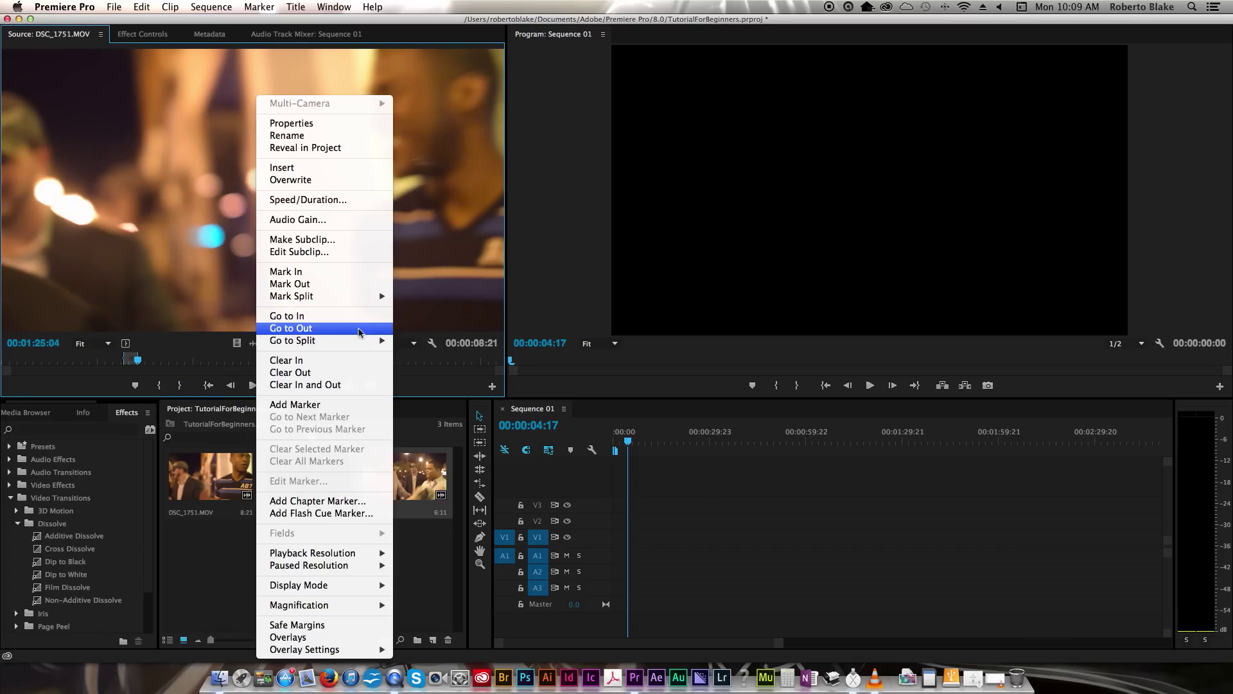
left_click(351, 248)
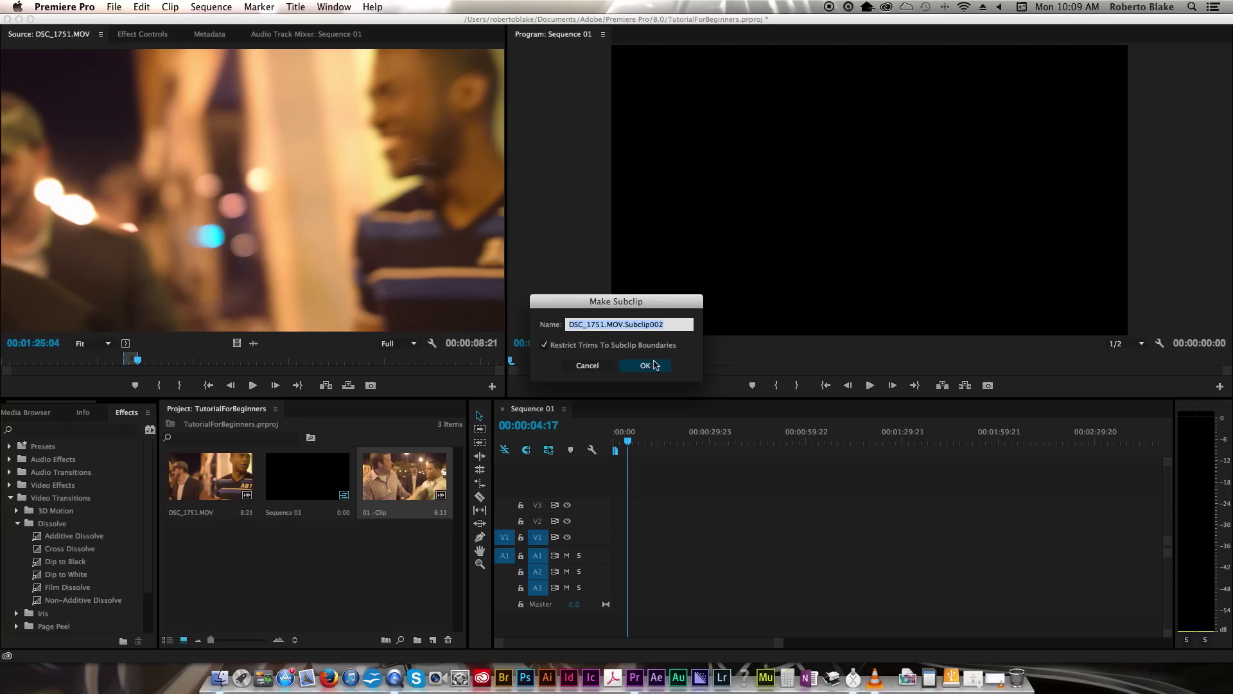
type("02 -Clip")
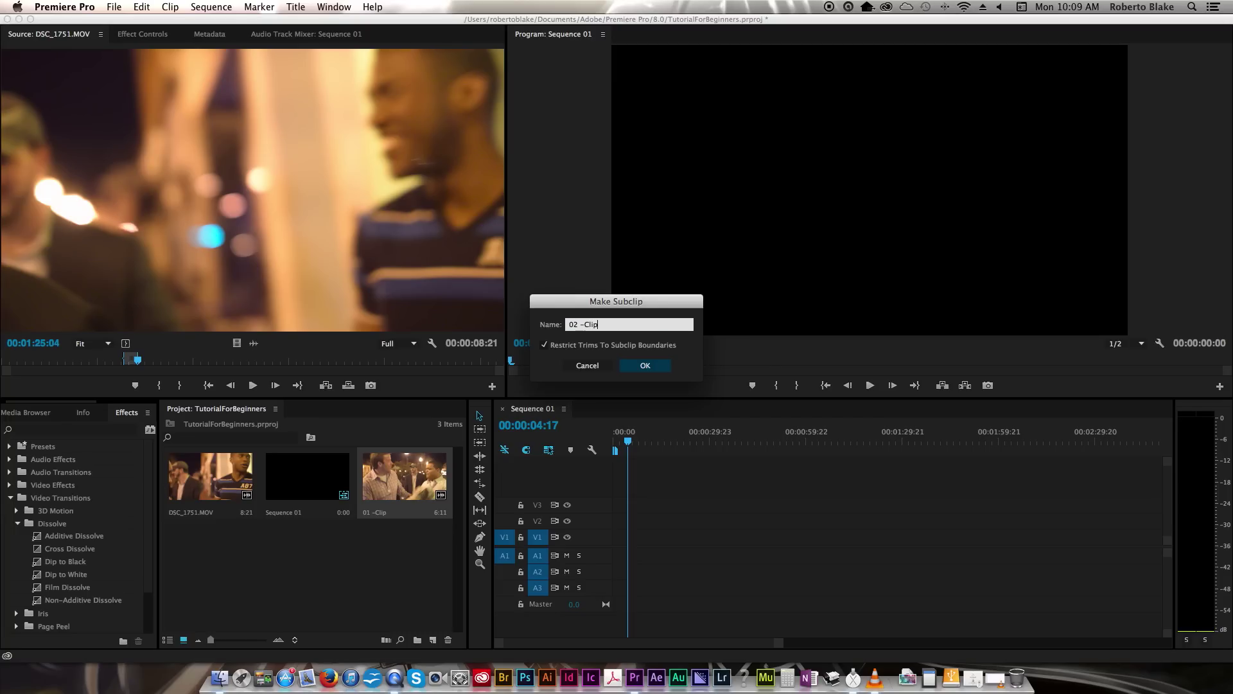
key("Return")
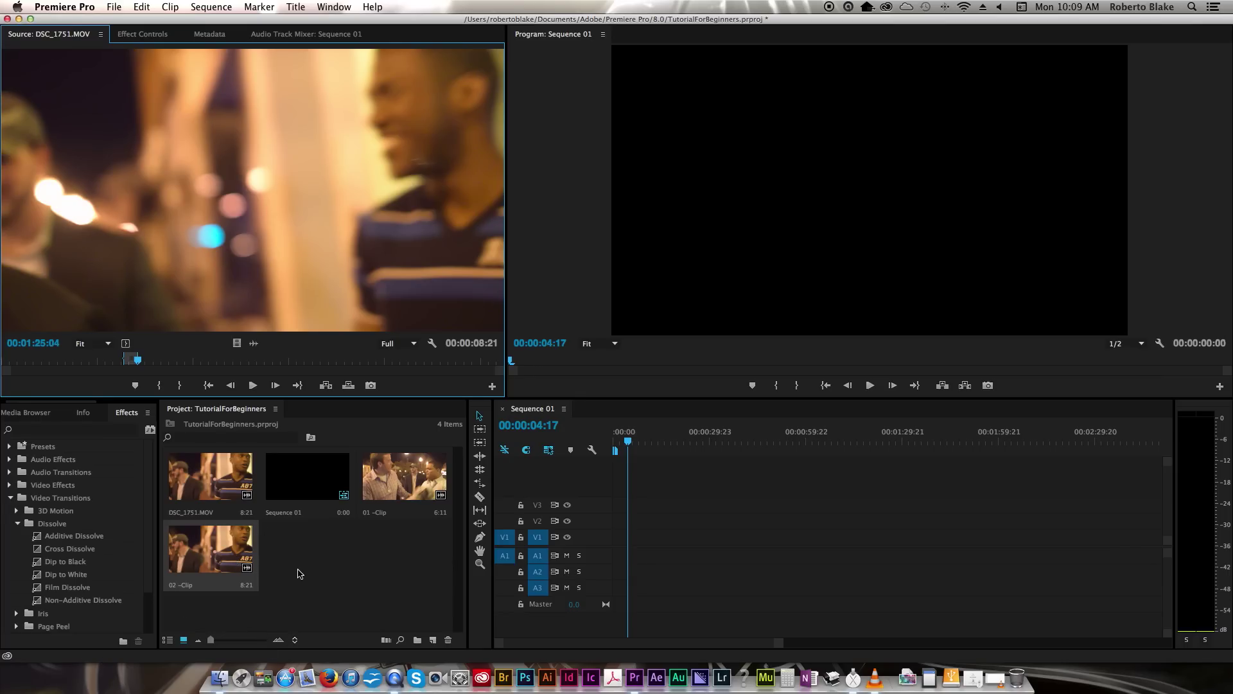
Add 01 -Clip and 02 -Clip to Sequence 01 and move them to 00:00
left_click(414, 486)
left_click_drag(388, 489, 646, 542)
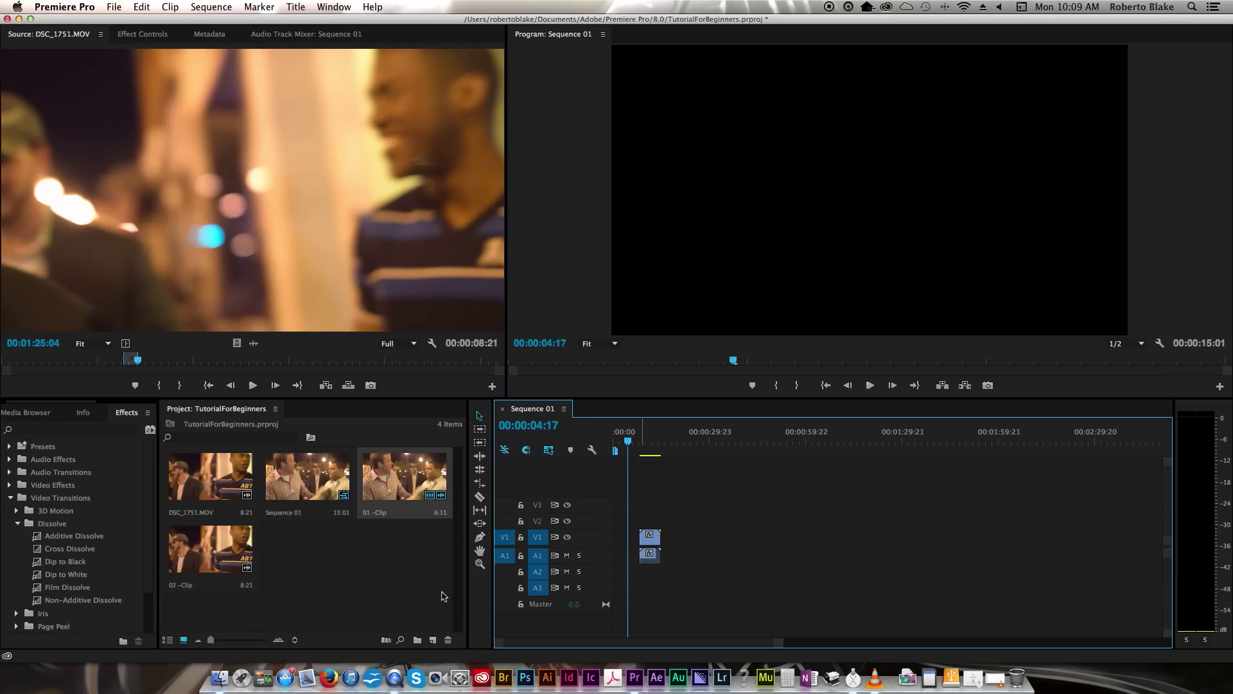
left_click(219, 549)
left_click_drag(217, 547, 627, 546)
left_click(677, 553)
left_click_drag(624, 442, 614, 441)
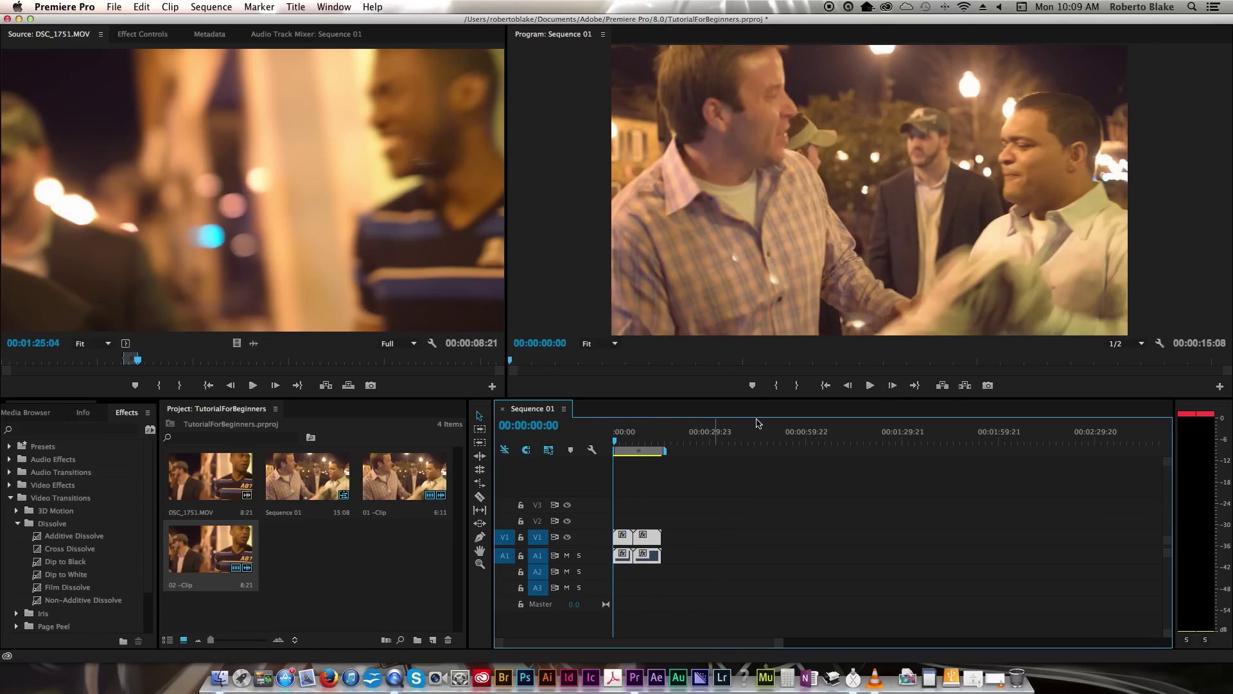
Play back the 15:08 sequence and return to its start
left_click(870, 385)
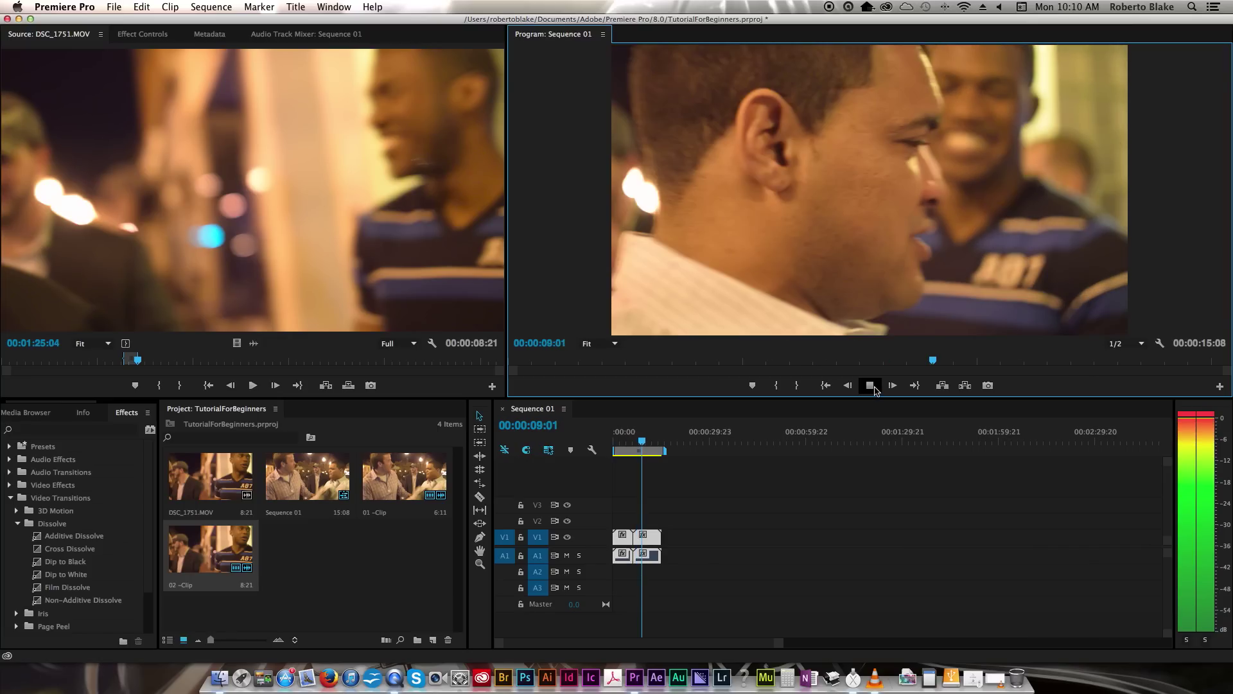
left_click(871, 386)
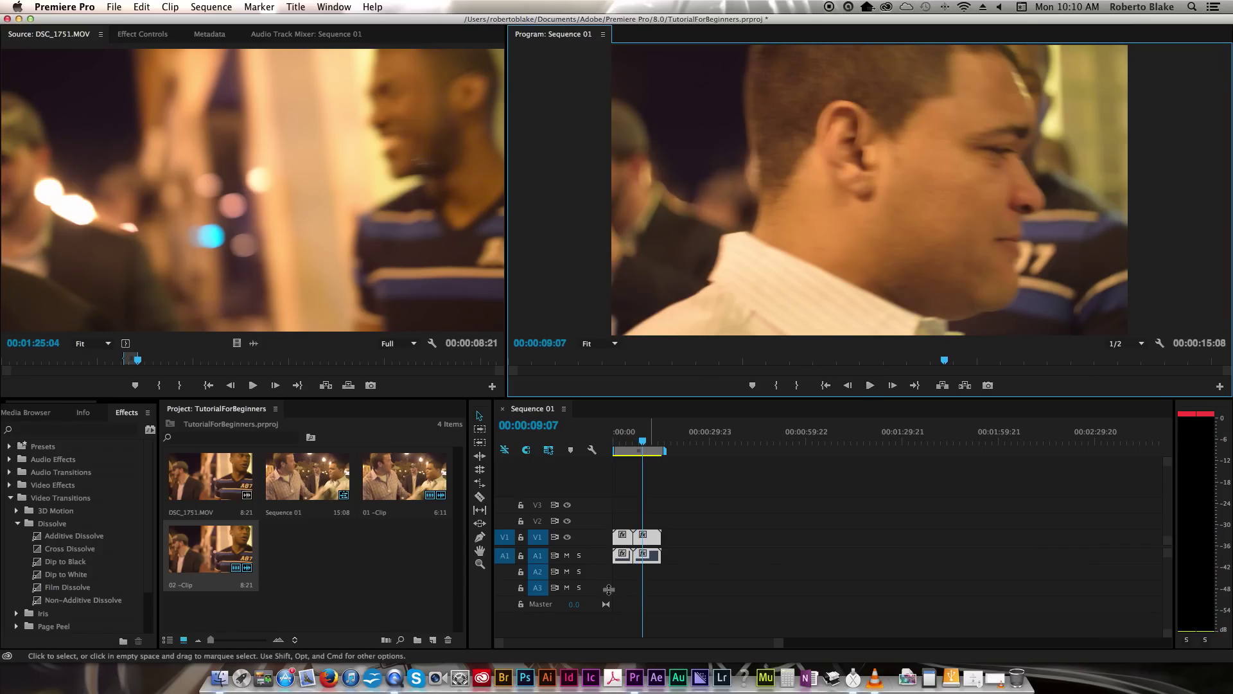
key("Home")
left_click(391, 553)
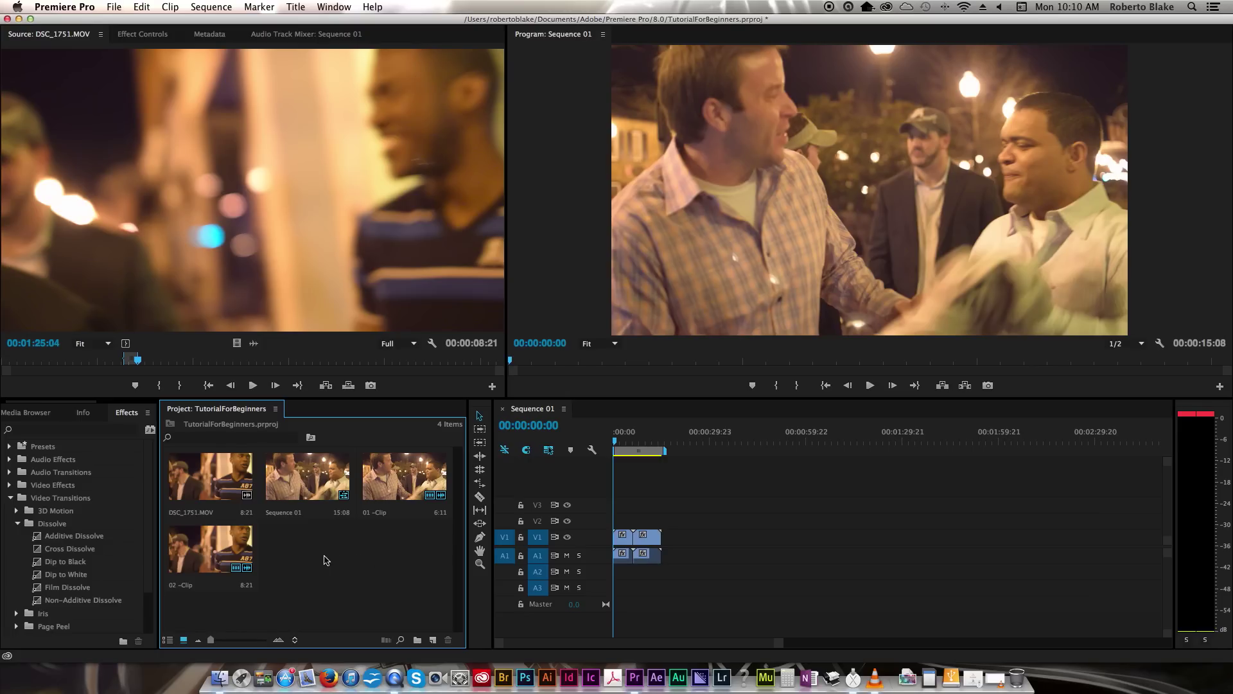
Clear source In/Out with Opt+X and place the full DSC_1751.MOV after the two subclips
key("alt+x")
left_click_drag(91, 358, 3, 358)
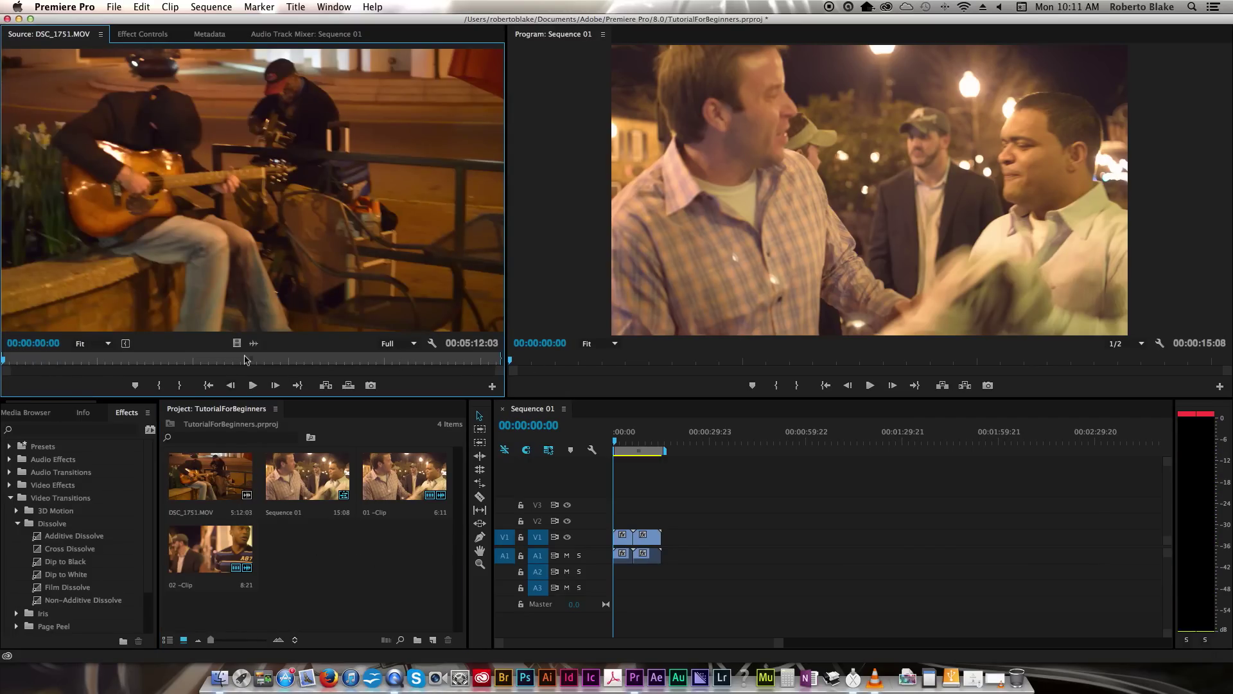
left_click_drag(272, 316, 672, 542)
left_click_drag(737, 441, 786, 442)
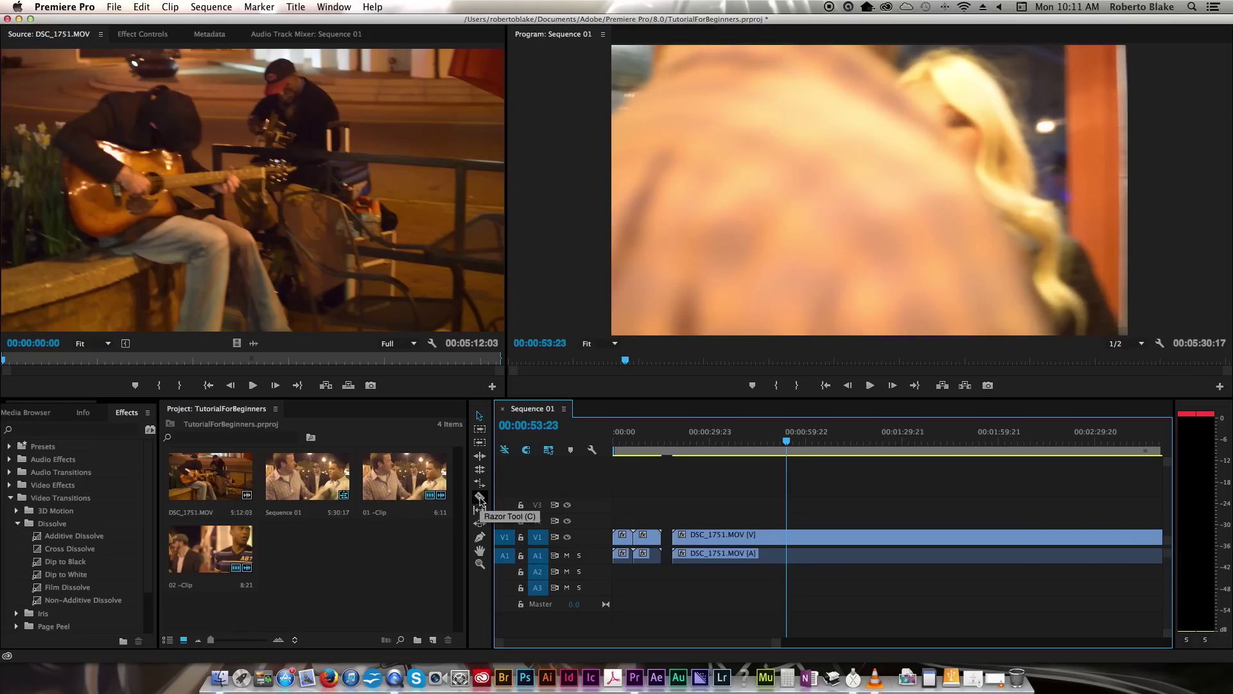
Razor-cut the long clip at 00:00:37:04 and 00:00:51:04
left_click(479, 498)
left_click_drag(787, 440, 732, 449)
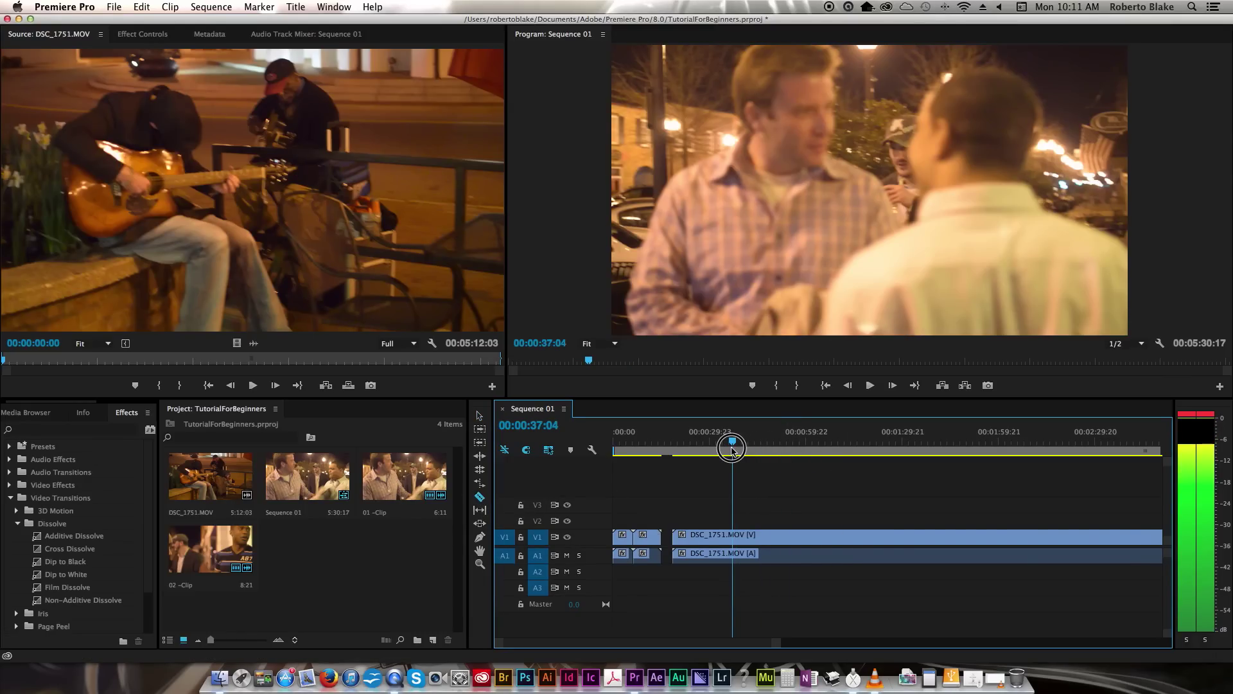
left_click(732, 536)
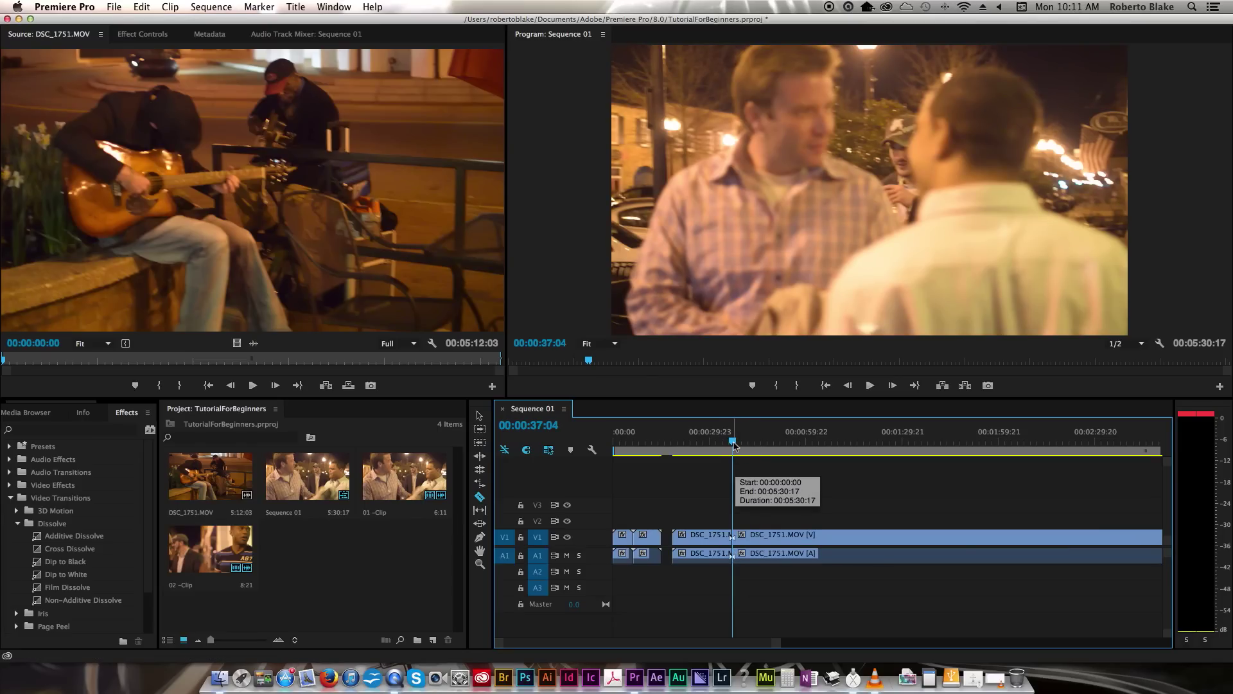
left_click_drag(733, 443, 778, 448)
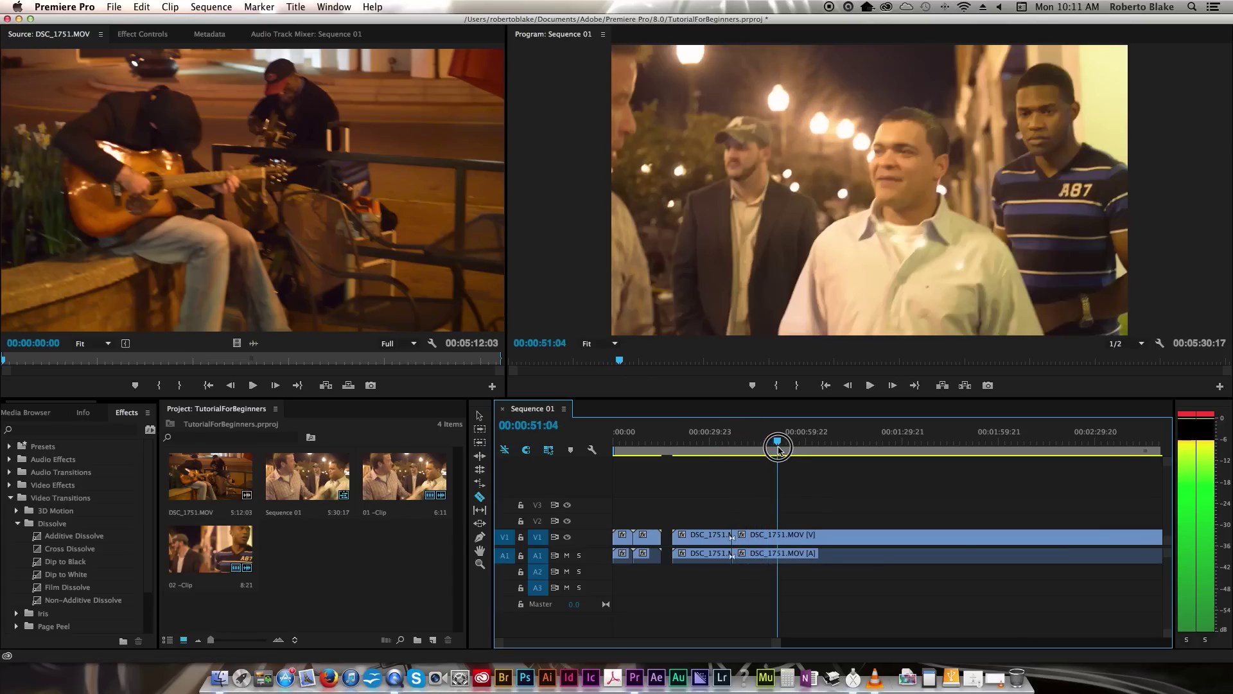
left_click(780, 537)
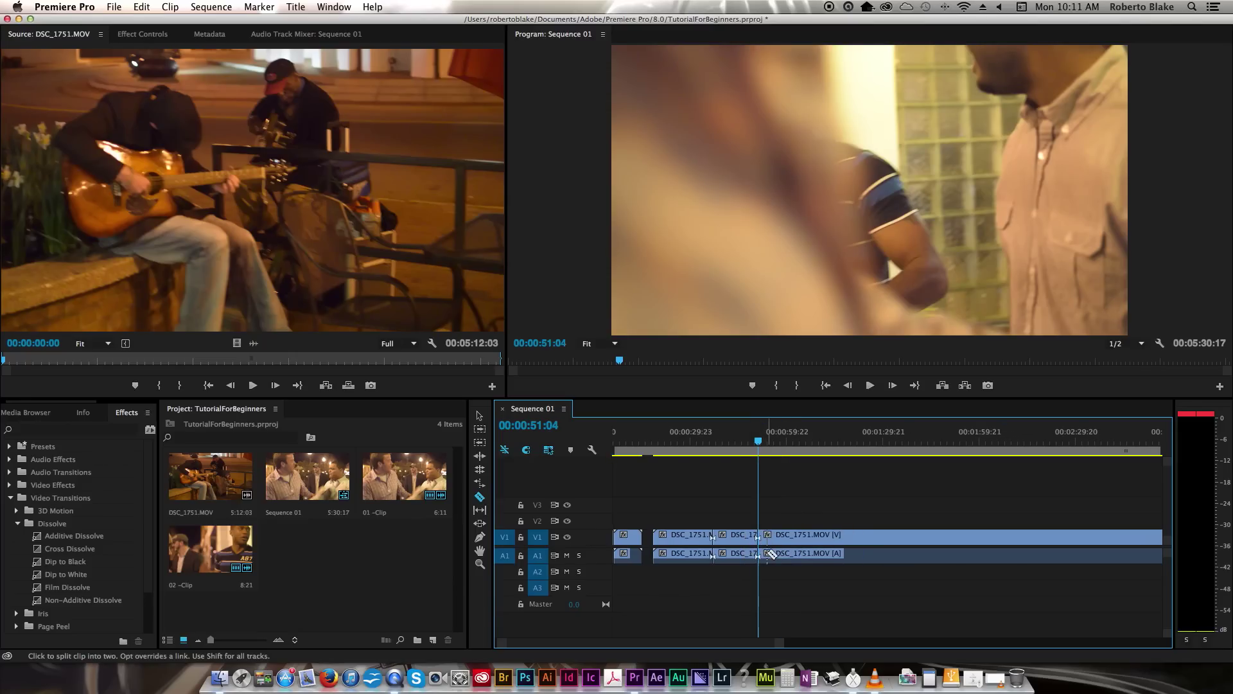
Delete the 14-second section between the cuts, close the gap, and play from 00:00:32:23
key("v")
left_click(766, 539)
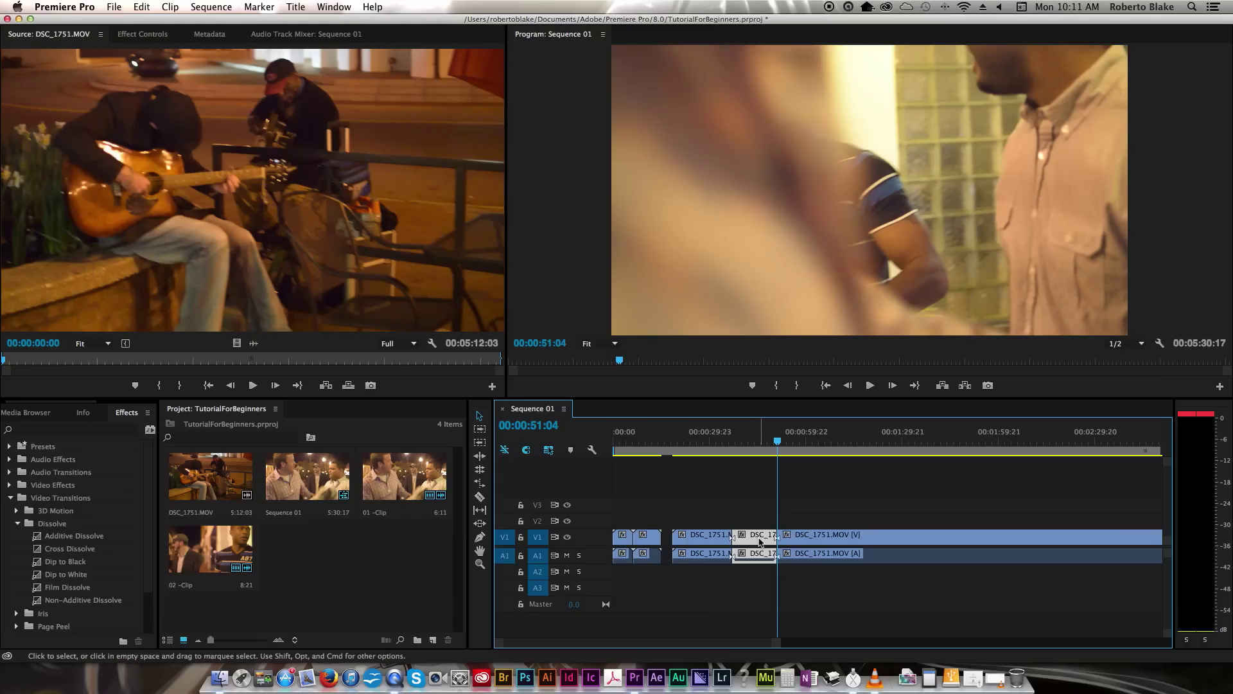
key("Delete")
scroll(739, 543, "right", 1)
right_click(739, 540)
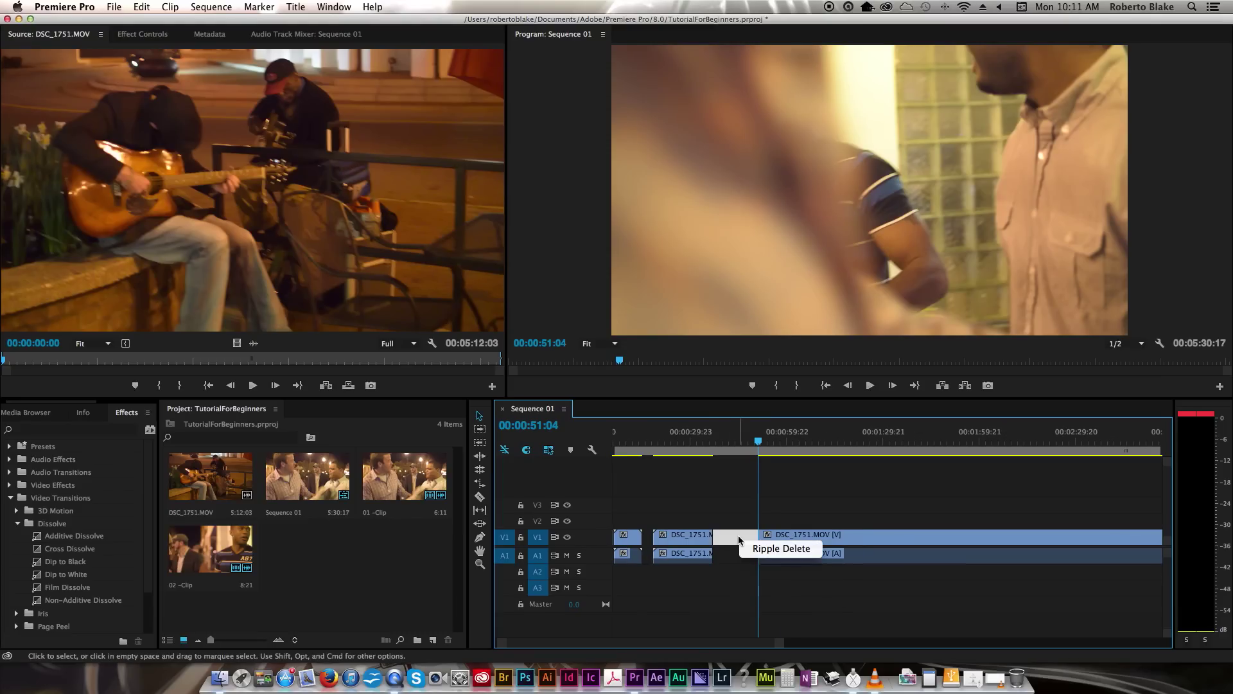
left_click(780, 548)
left_click_drag(713, 444, 701, 447)
key("space")
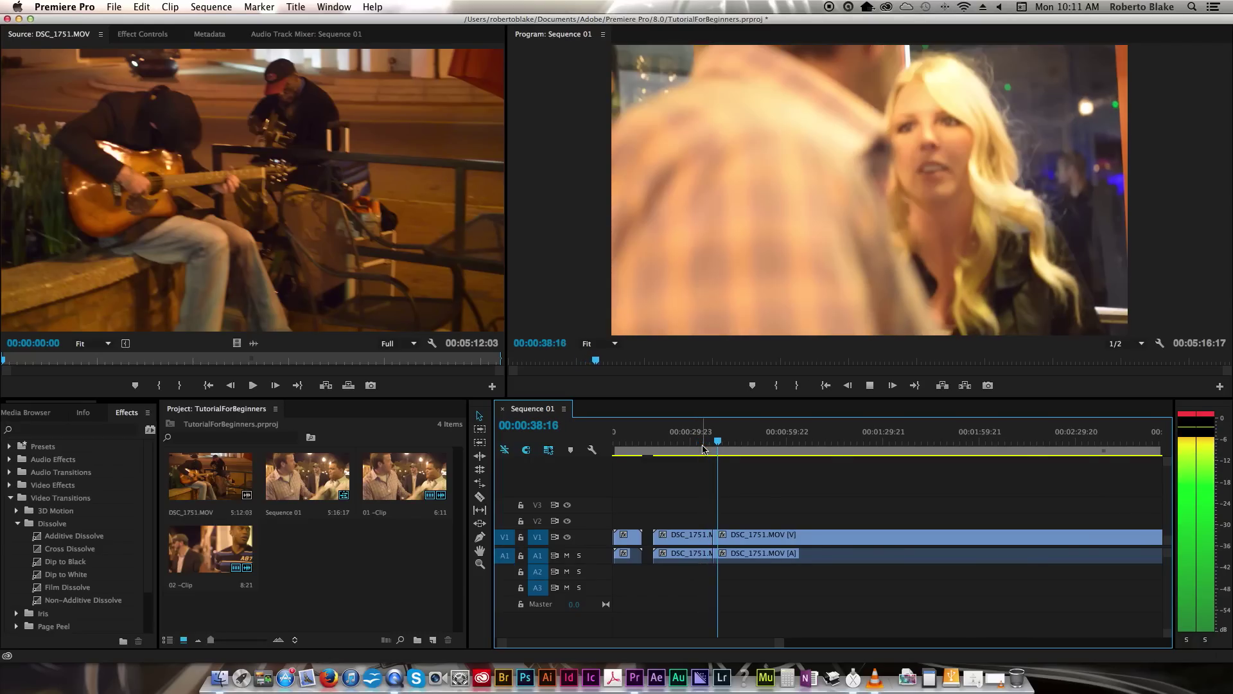
Stop playback, add a marker near 00:00:44, and razor-cut the V1/A1 clips there
key("space")
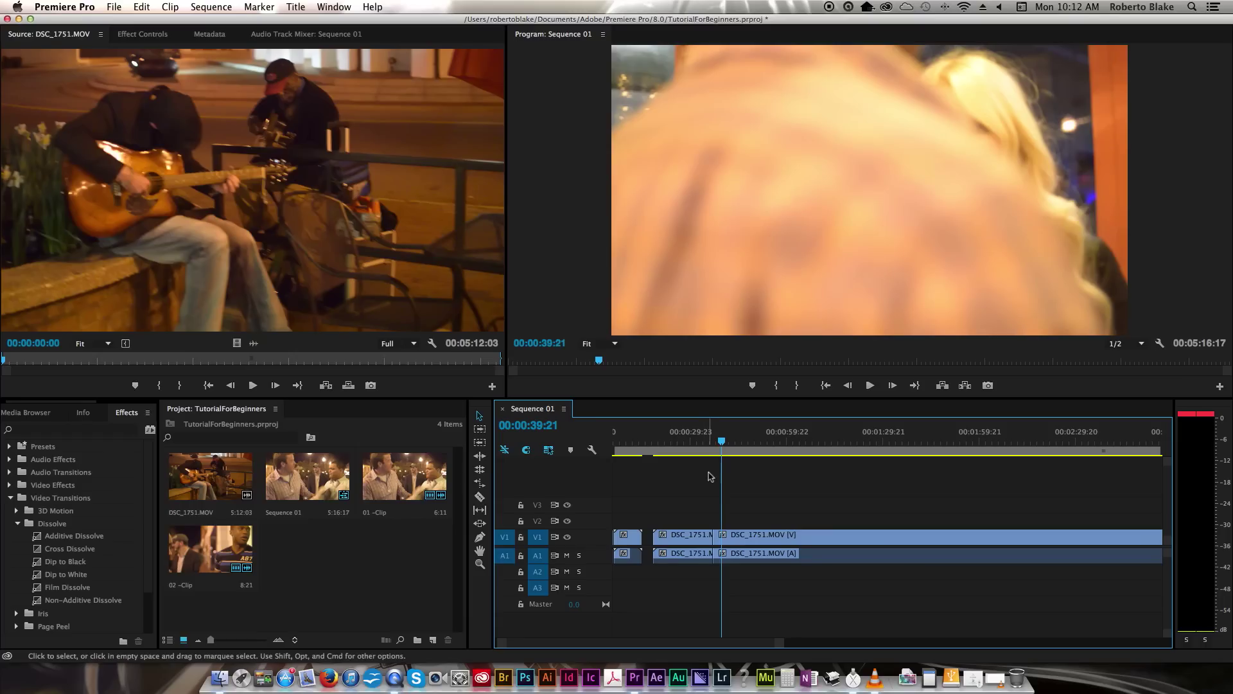
left_click_drag(721, 441, 737, 443)
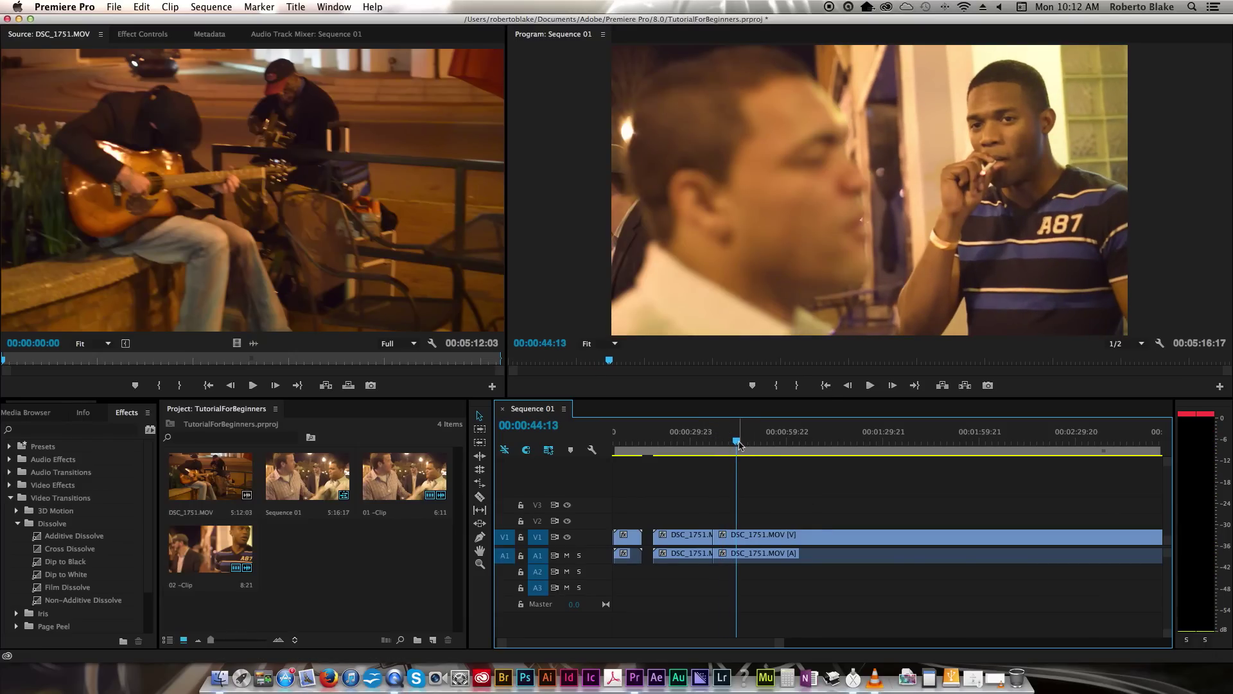
left_click(752, 385)
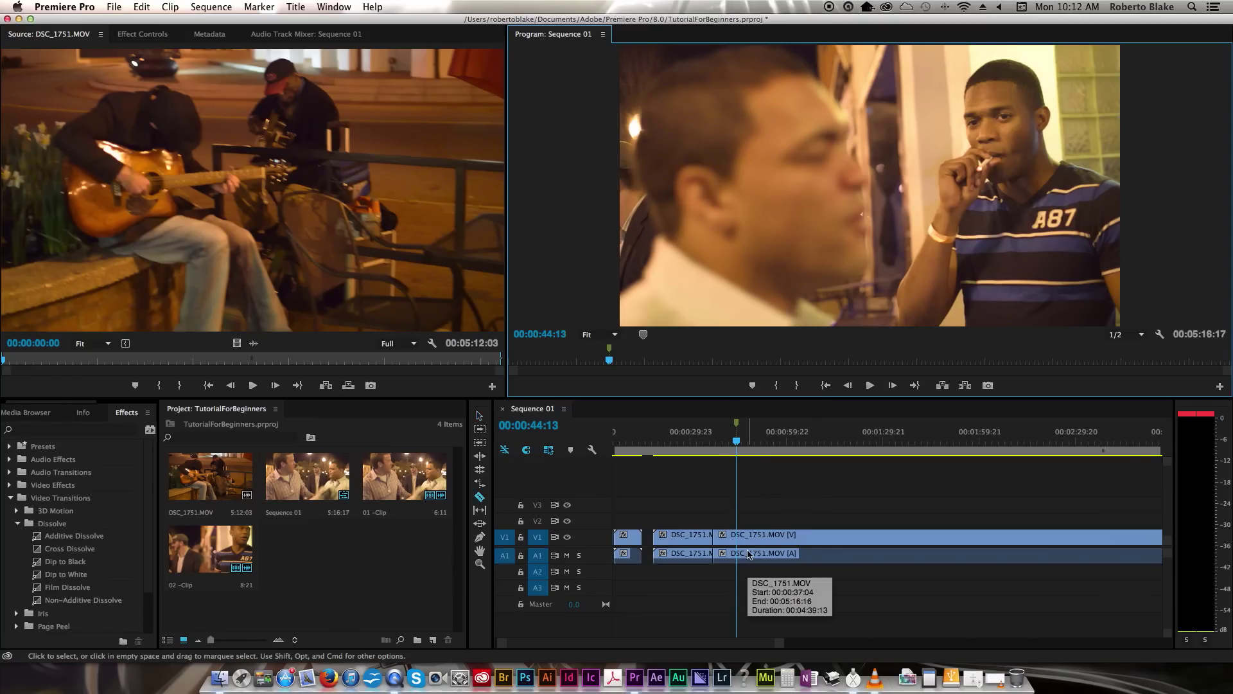
key("c")
left_click(736, 538)
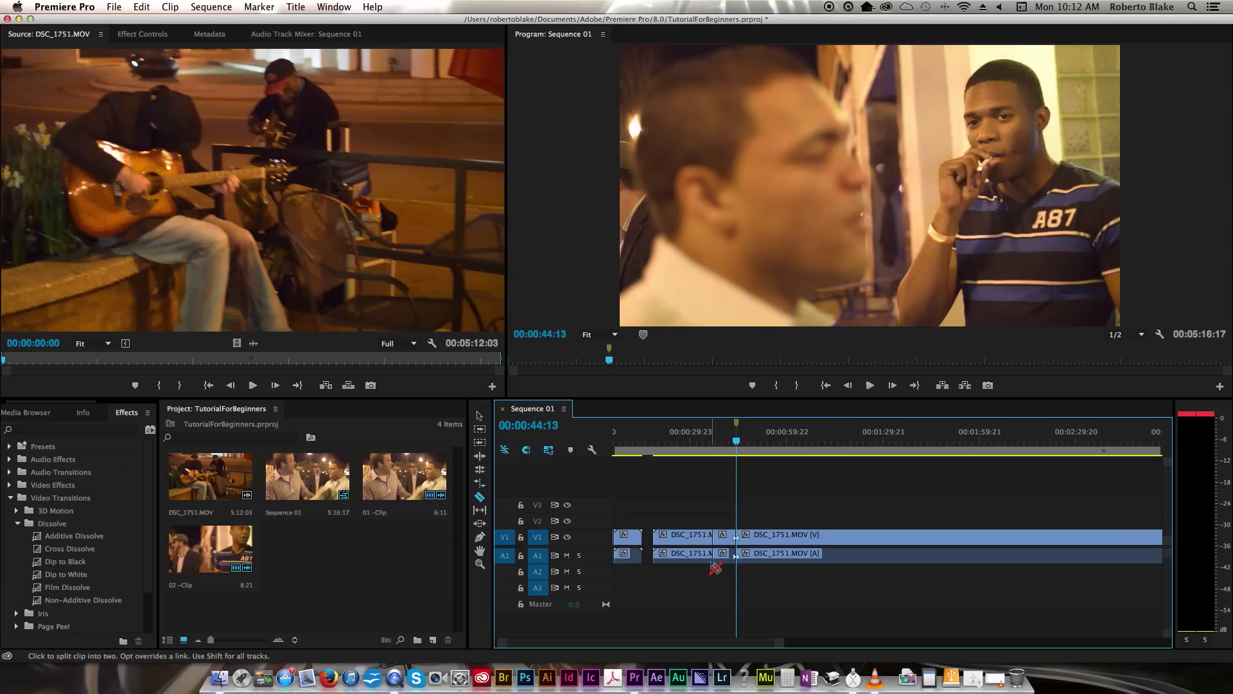
Delete the short cut piece, ripple delete the gap, and select all clips after the first pair
key("v")
left_click(727, 540)
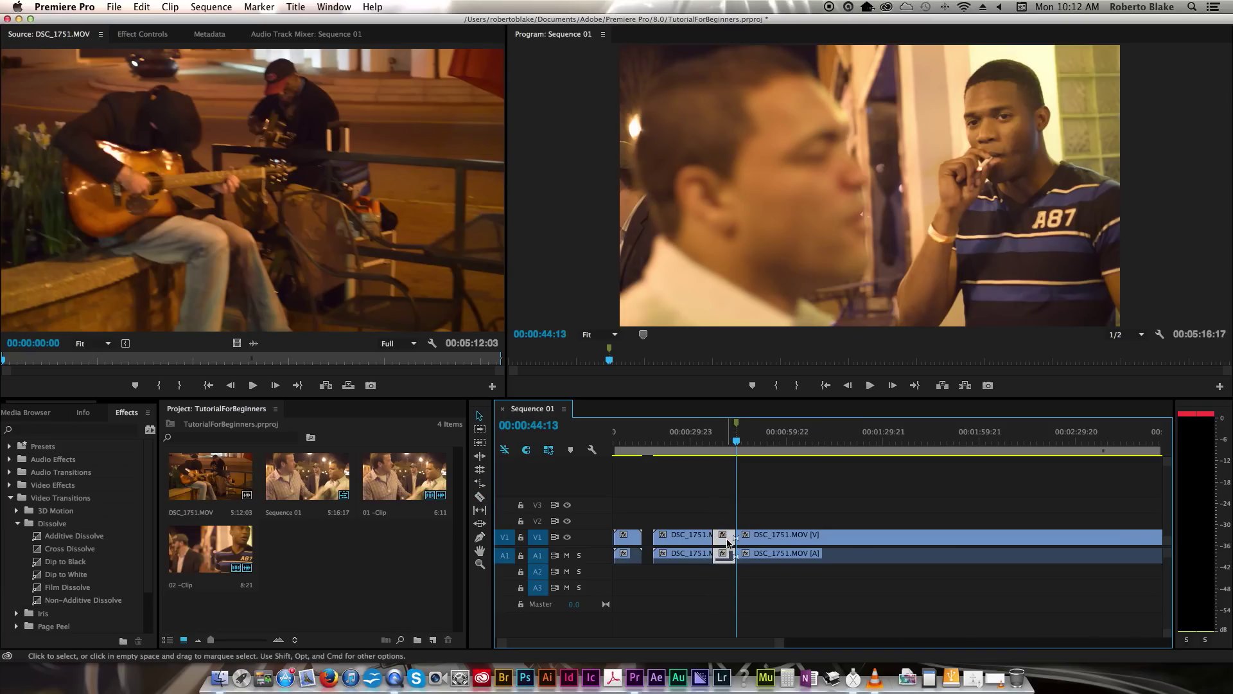
key("Delete")
right_click(742, 538)
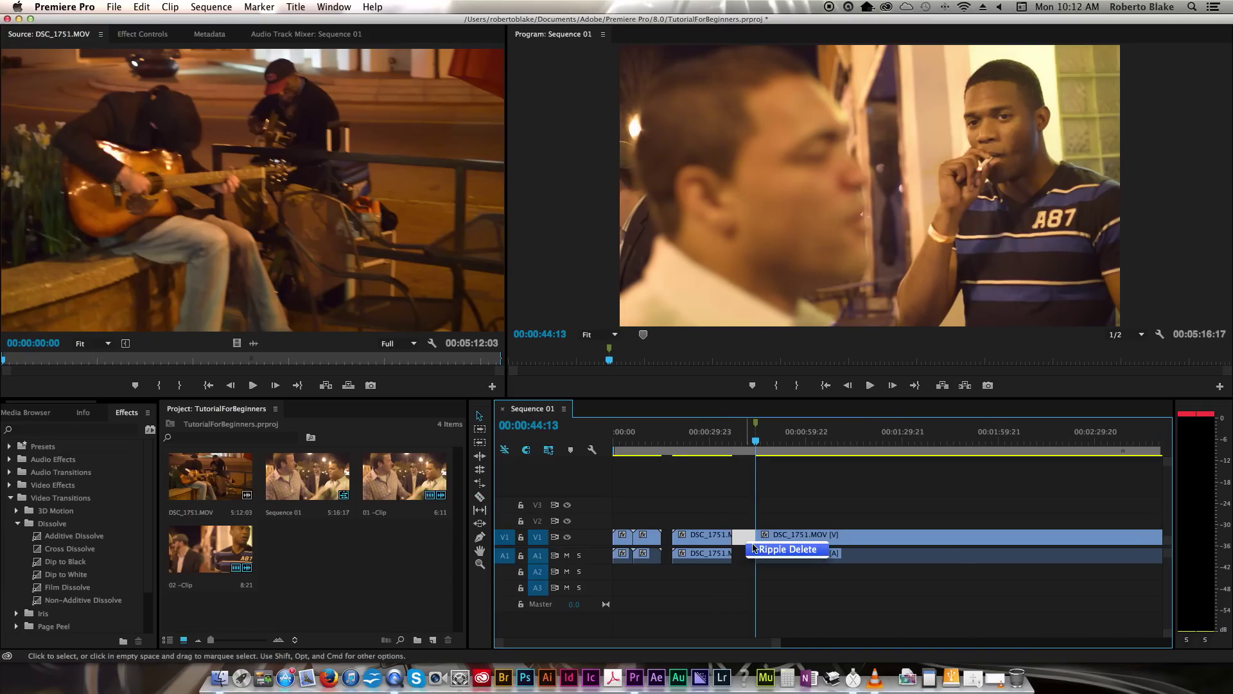
left_click(760, 548)
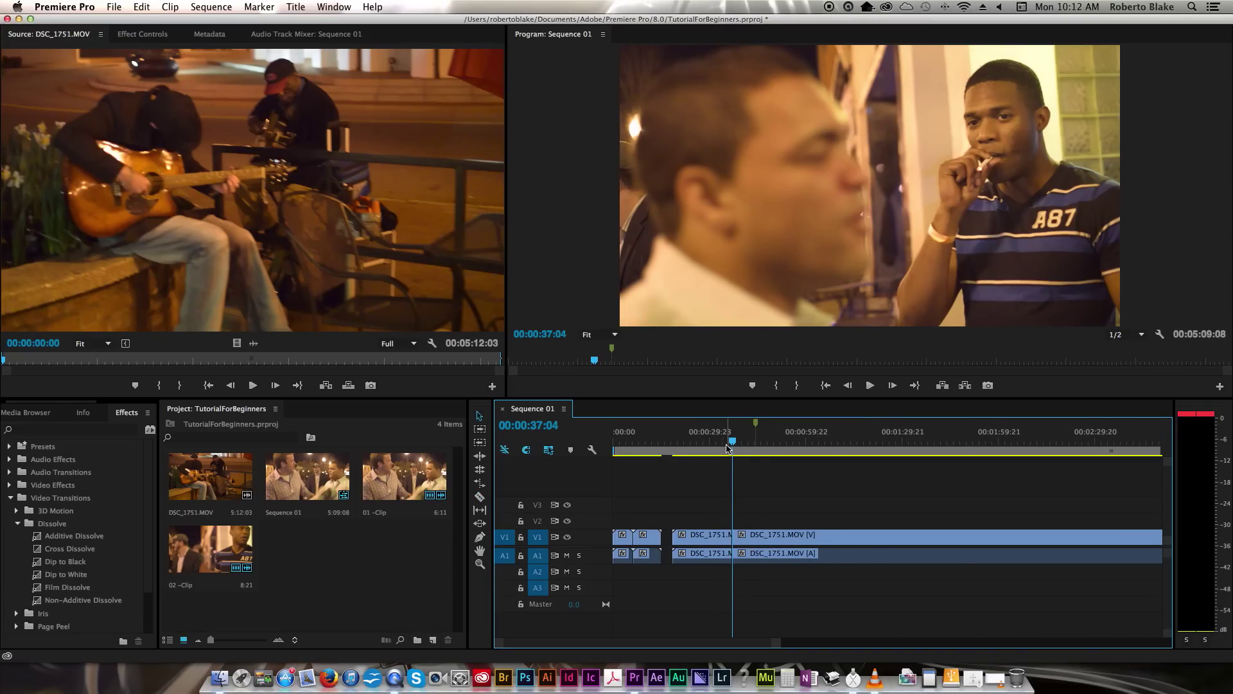
left_click_drag(711, 443, 819, 443)
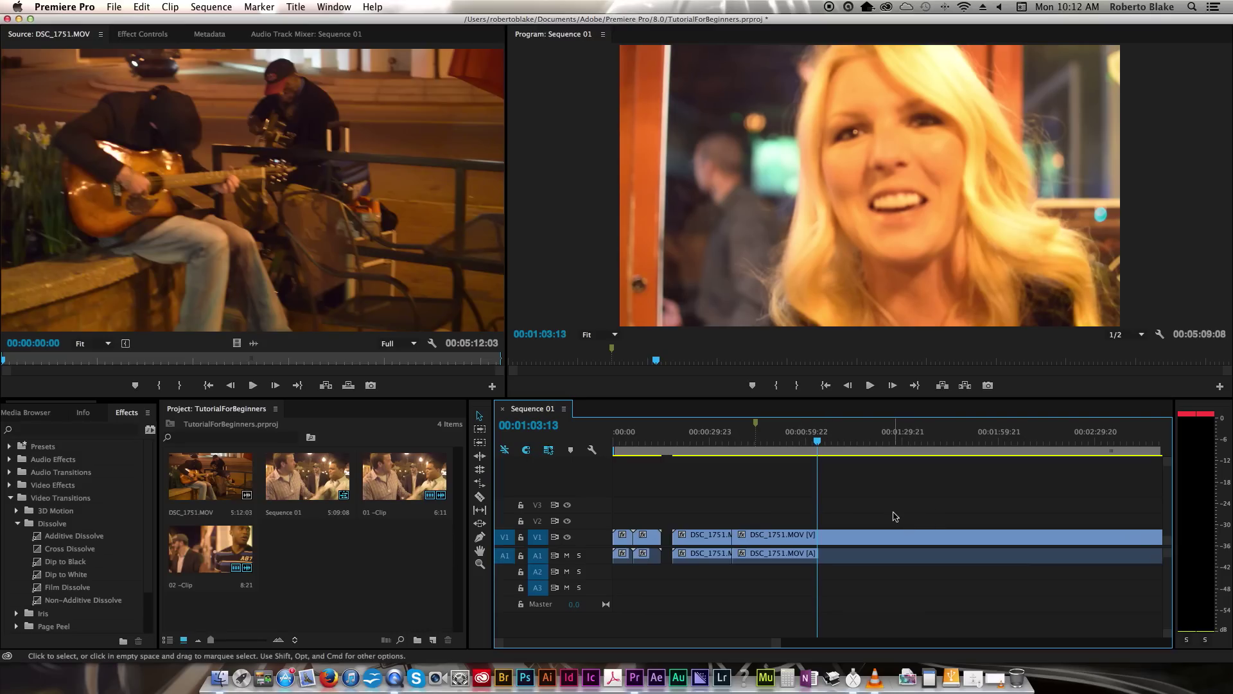
left_click_drag(694, 498, 888, 572)
Delete the later clips, mark the start, and trim the last clip's end so the sequence is 13:00
key("Delete")
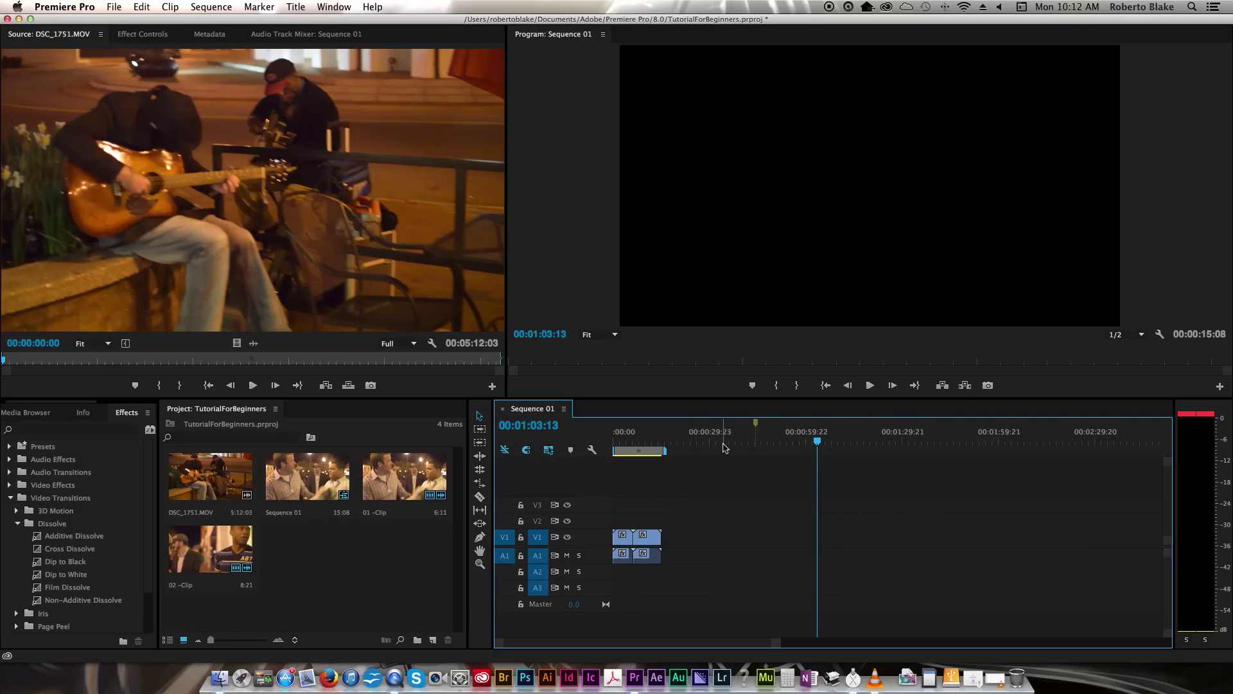
left_click_drag(703, 432, 657, 439)
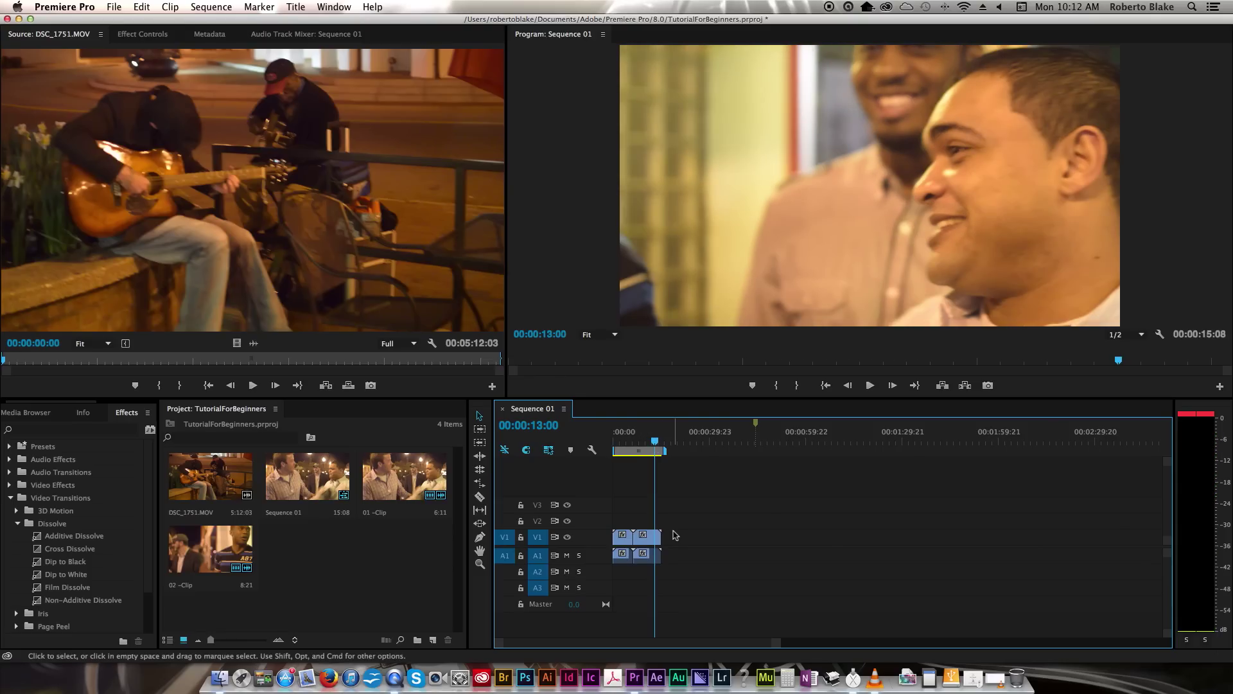
left_click(755, 387)
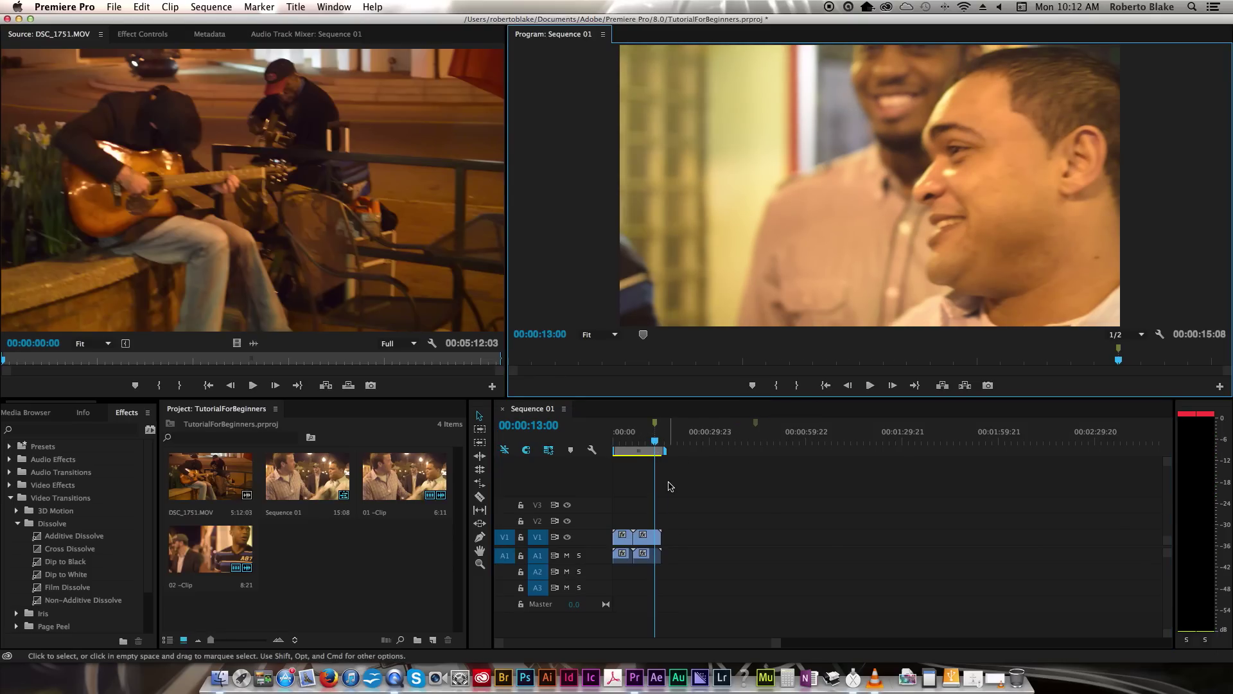
left_click_drag(657, 538, 659, 539)
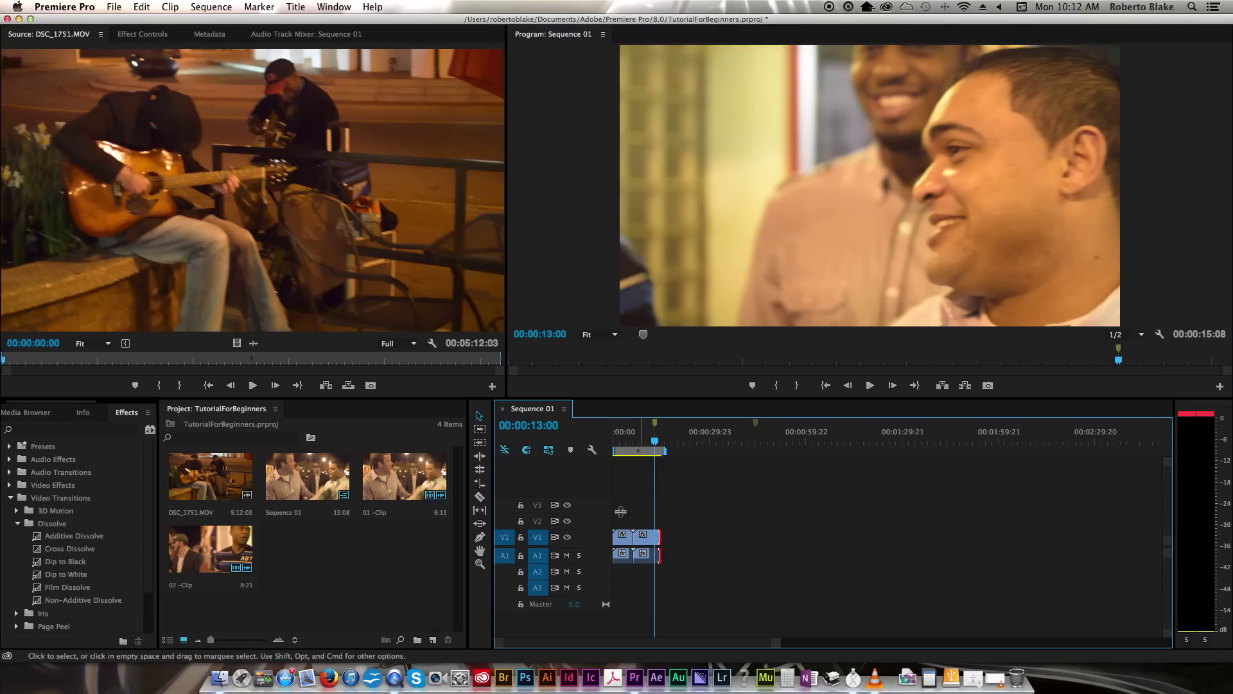
left_click(480, 418)
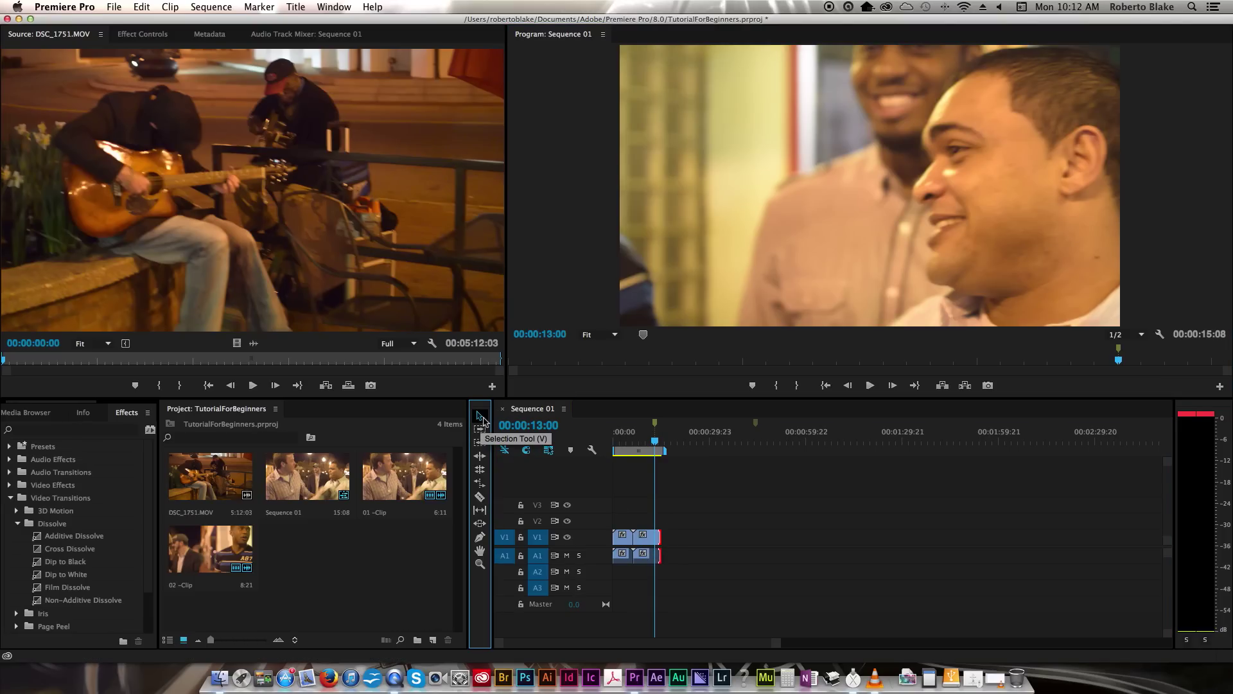
left_click(657, 537)
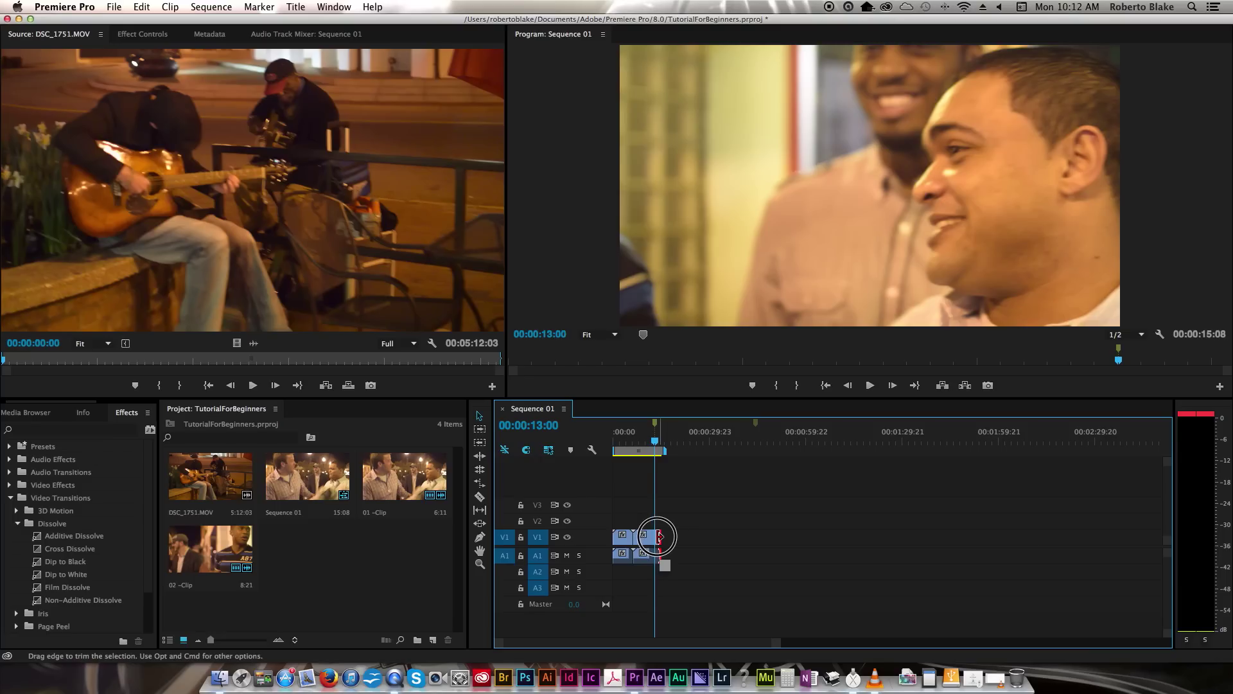
left_click_drag(657, 537, 653, 535)
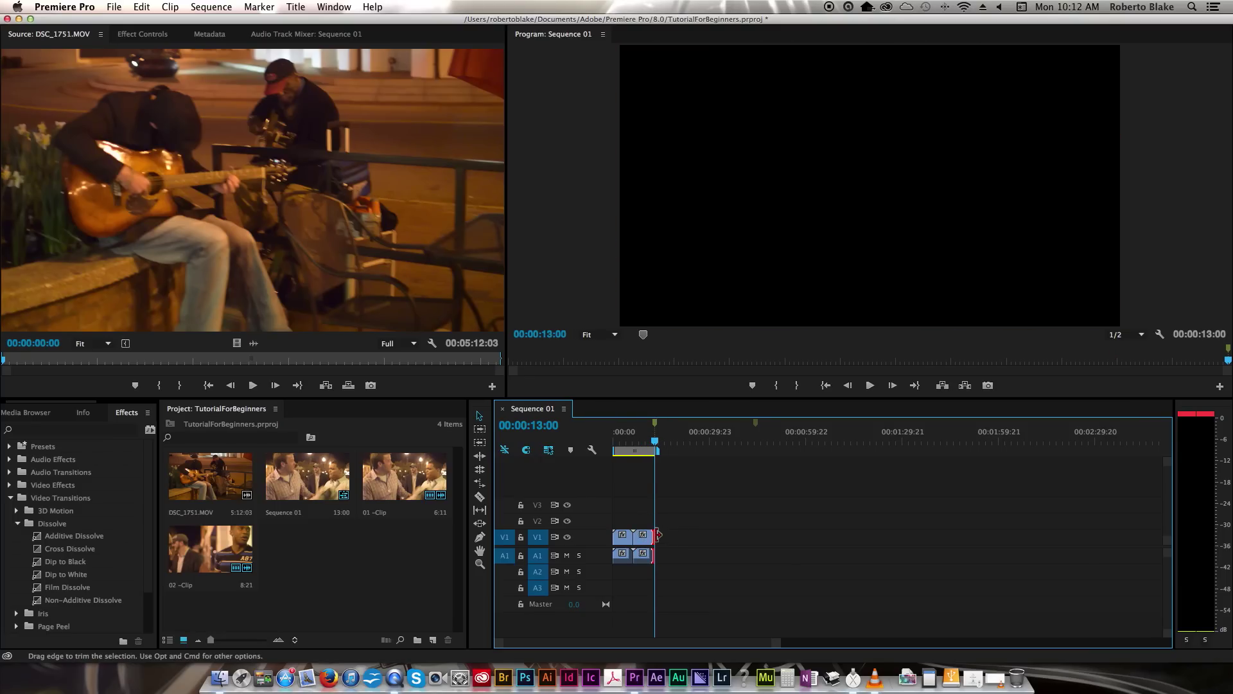
Trim the first clip's end near 00:00:11:19 and ripple delete the gap, giving 10:18
left_click_drag(655, 441, 627, 443)
left_click_drag(630, 539, 629, 534)
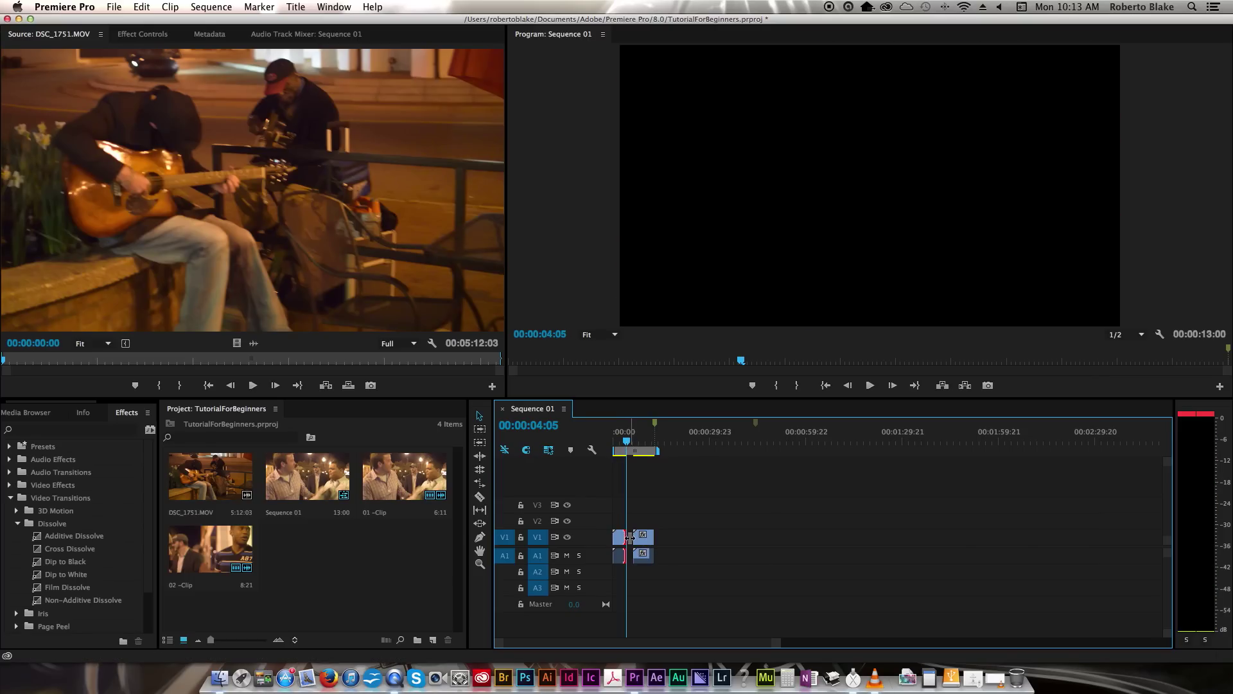
right_click(629, 537)
left_click(675, 548)
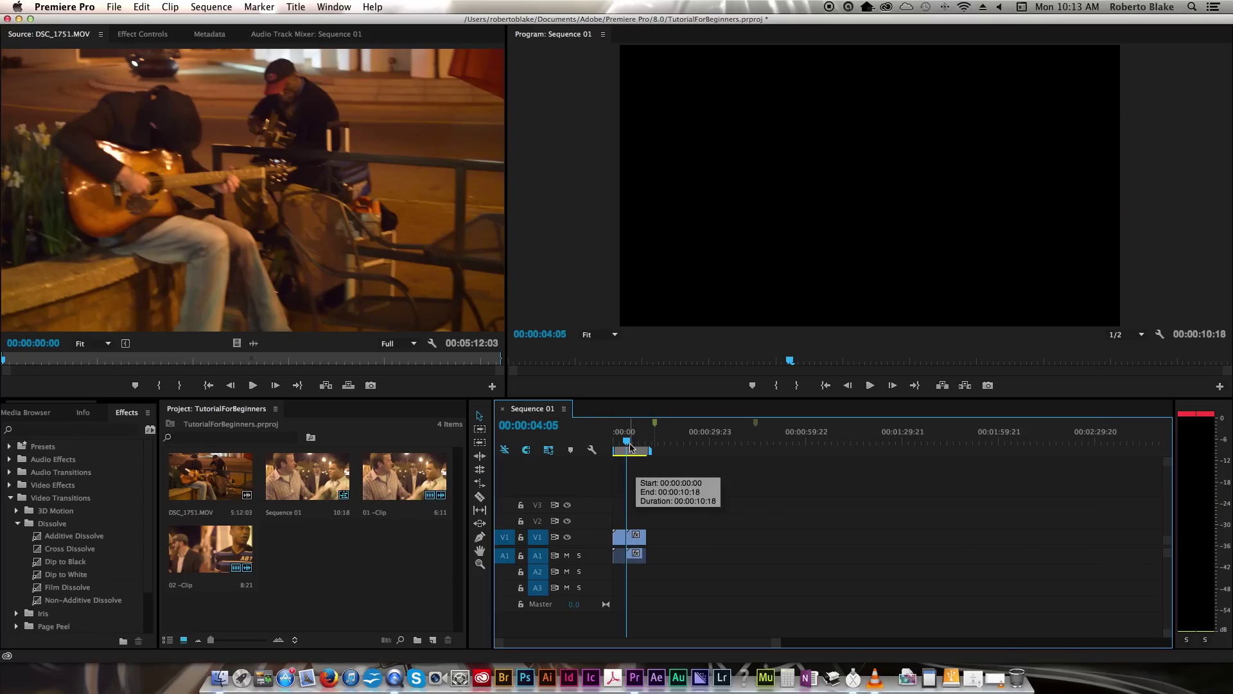
Trim the second clip's start at 00:00:02:10, ripple delete the gap to reach 8:08, and play it
left_click_drag(628, 443, 627, 443)
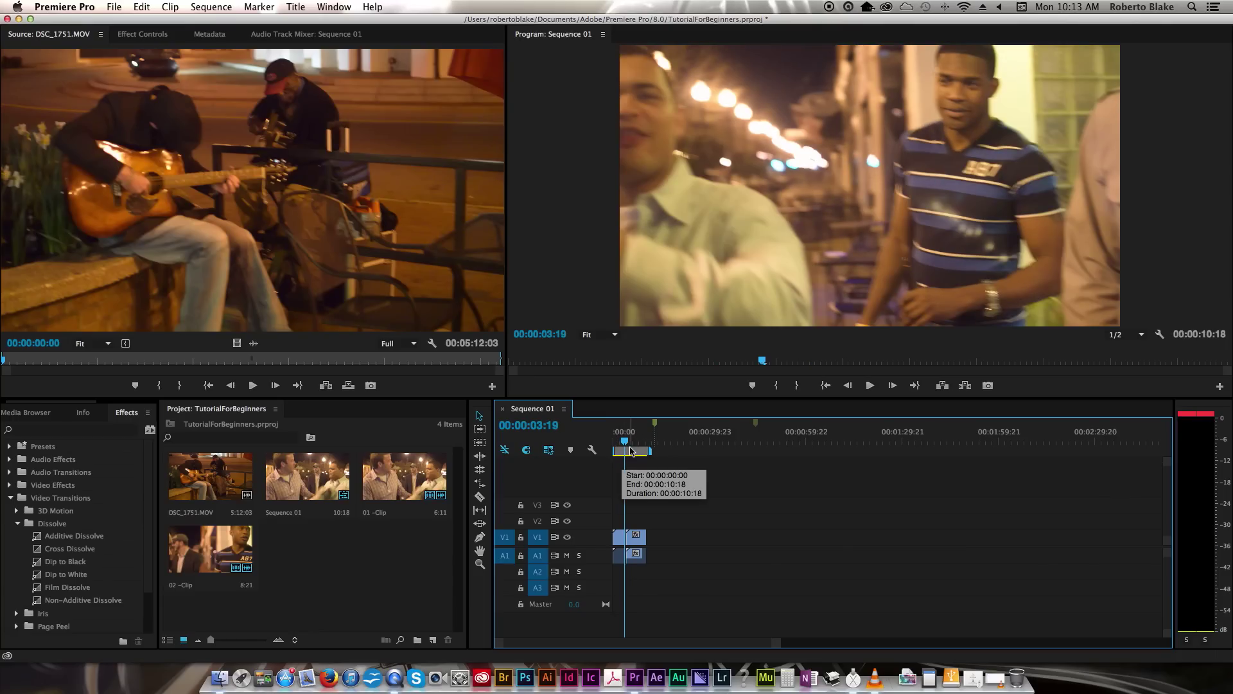
left_click(621, 442)
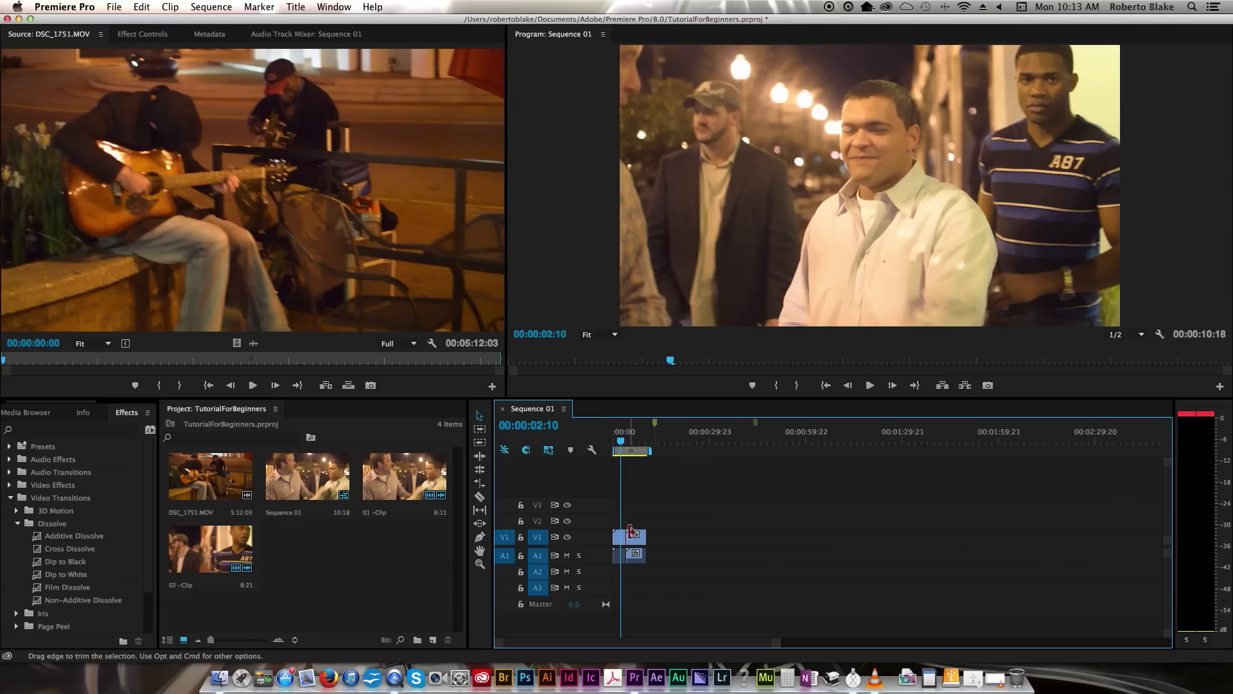
left_click_drag(618, 536, 623, 539)
right_click(615, 543)
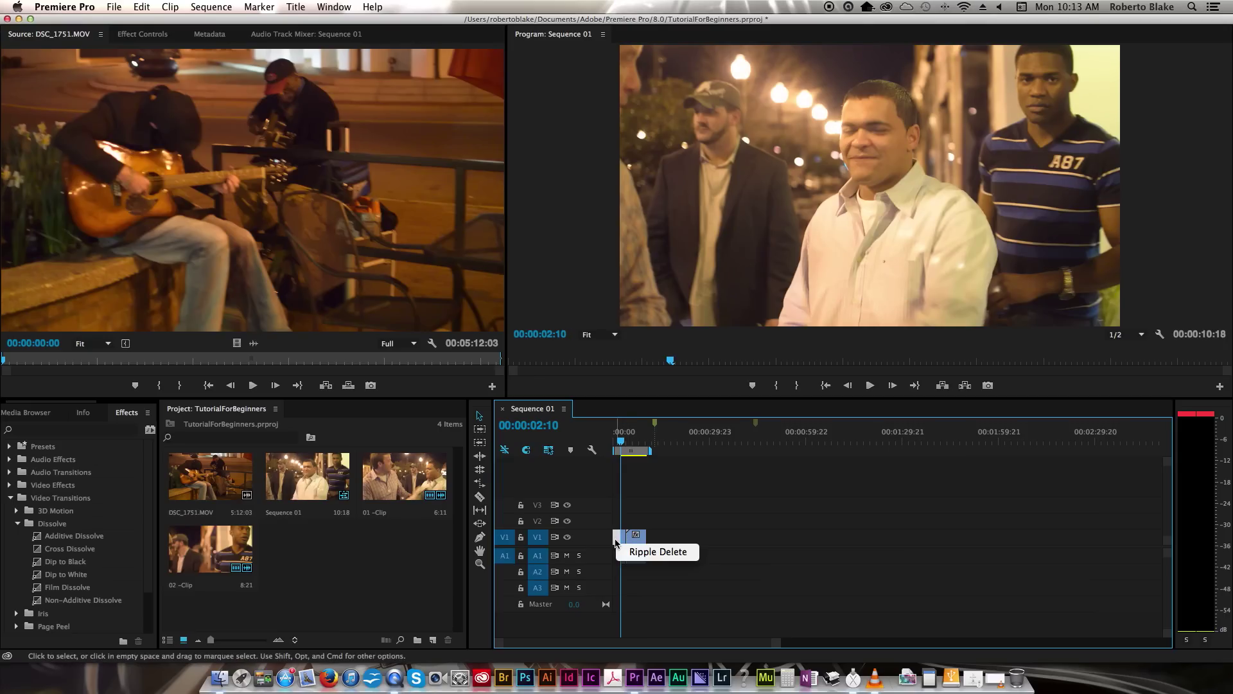
left_click(642, 550)
left_click(869, 385)
left_click(870, 386)
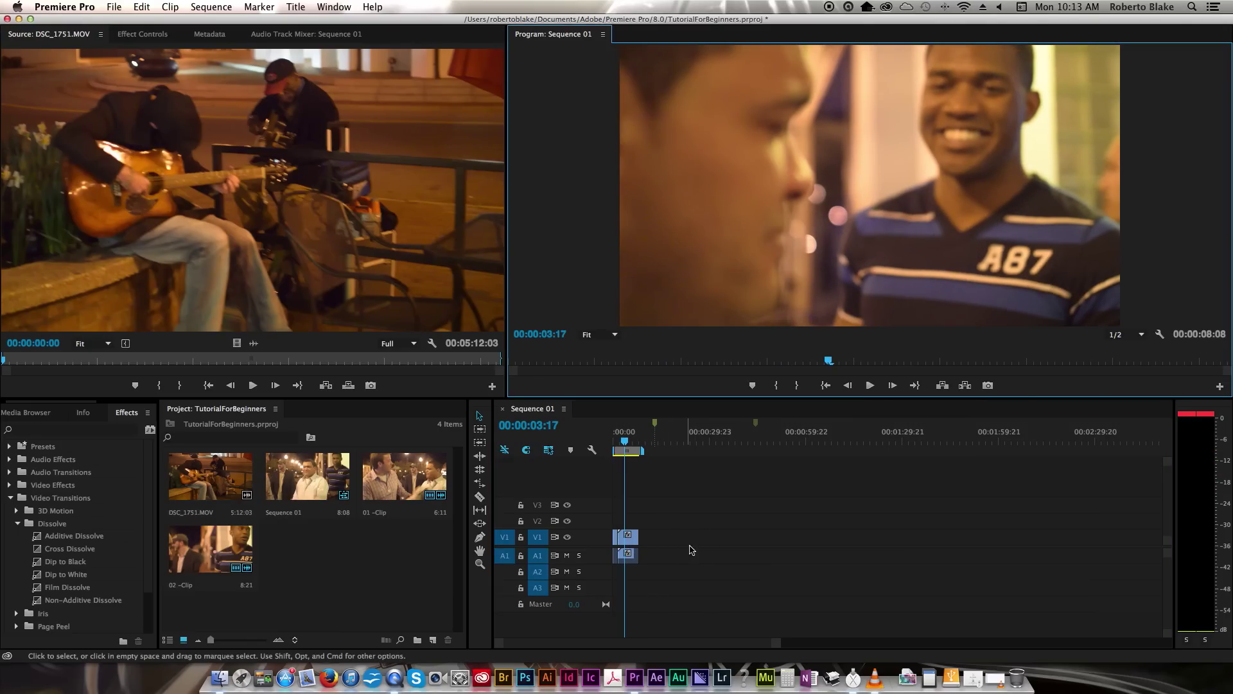
Zoom in twice on the two 8:08 clips, return to Selection, and review from the start
left_click(480, 563)
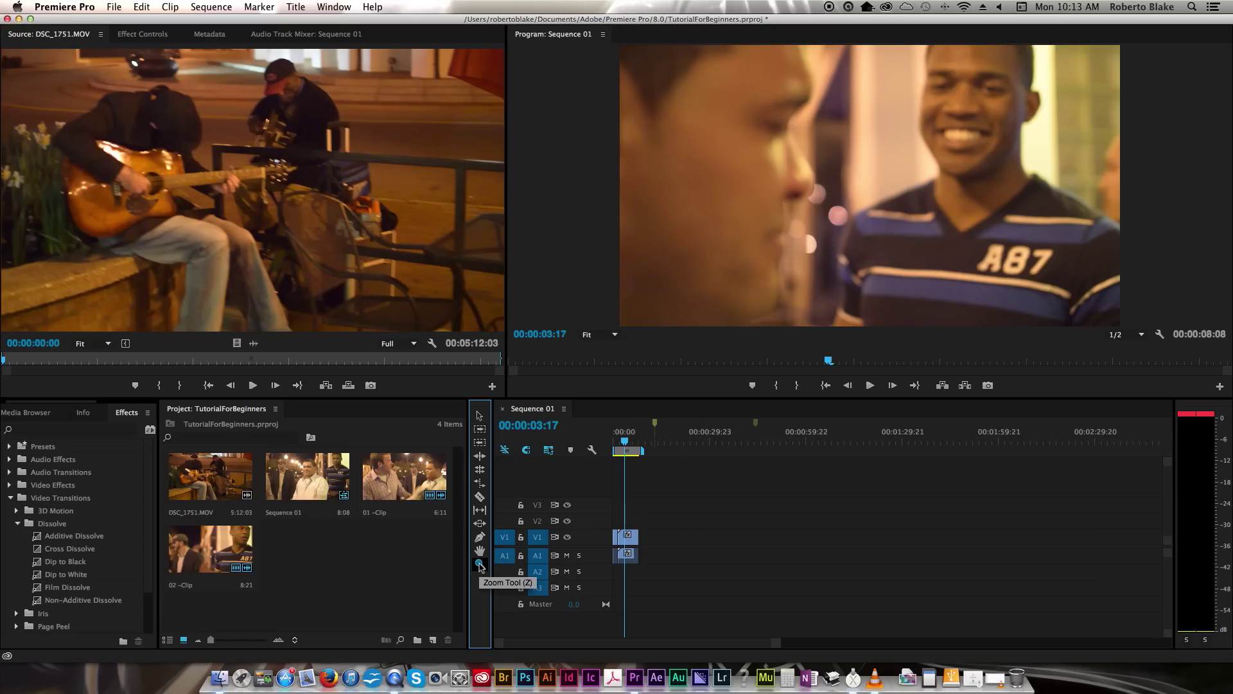
left_click(651, 516)
left_click(672, 513)
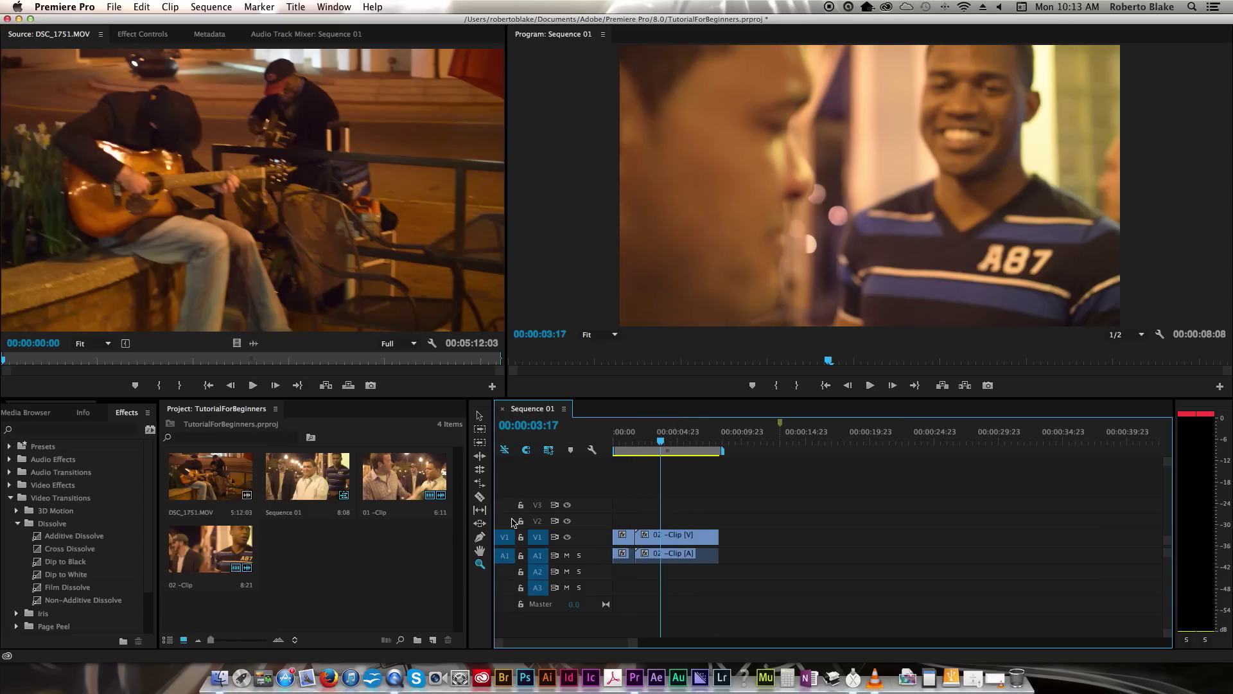
left_click(479, 417)
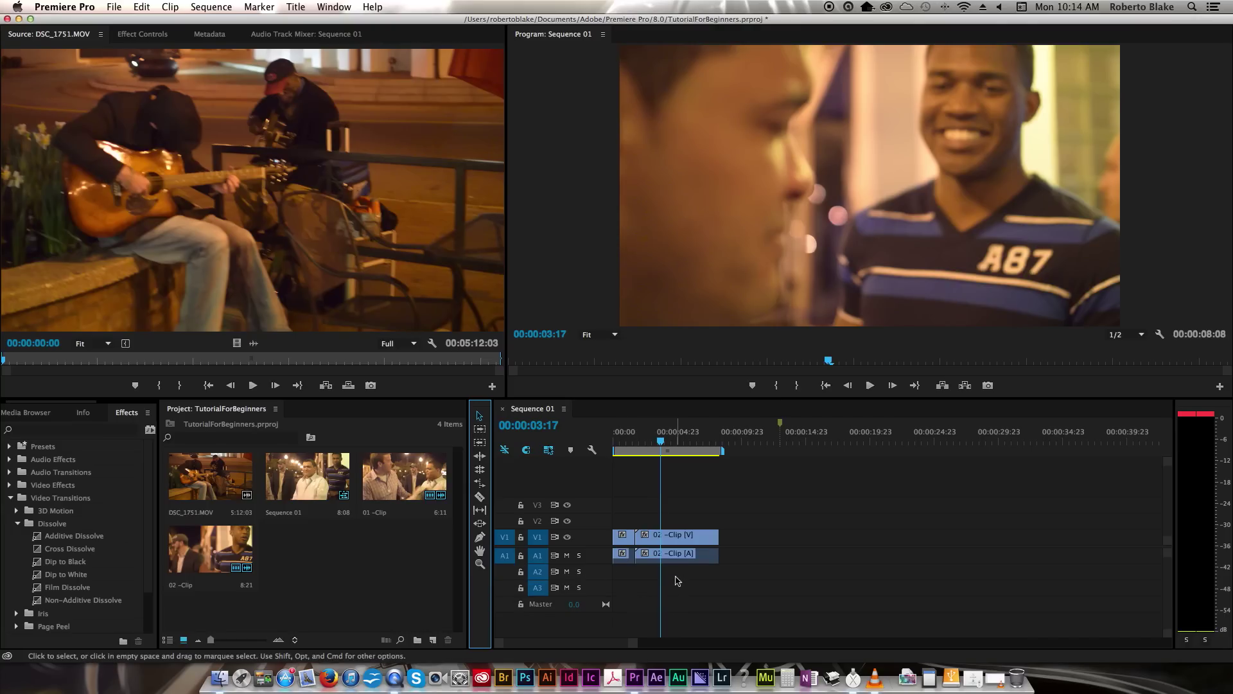
left_click_drag(655, 442, 686, 443)
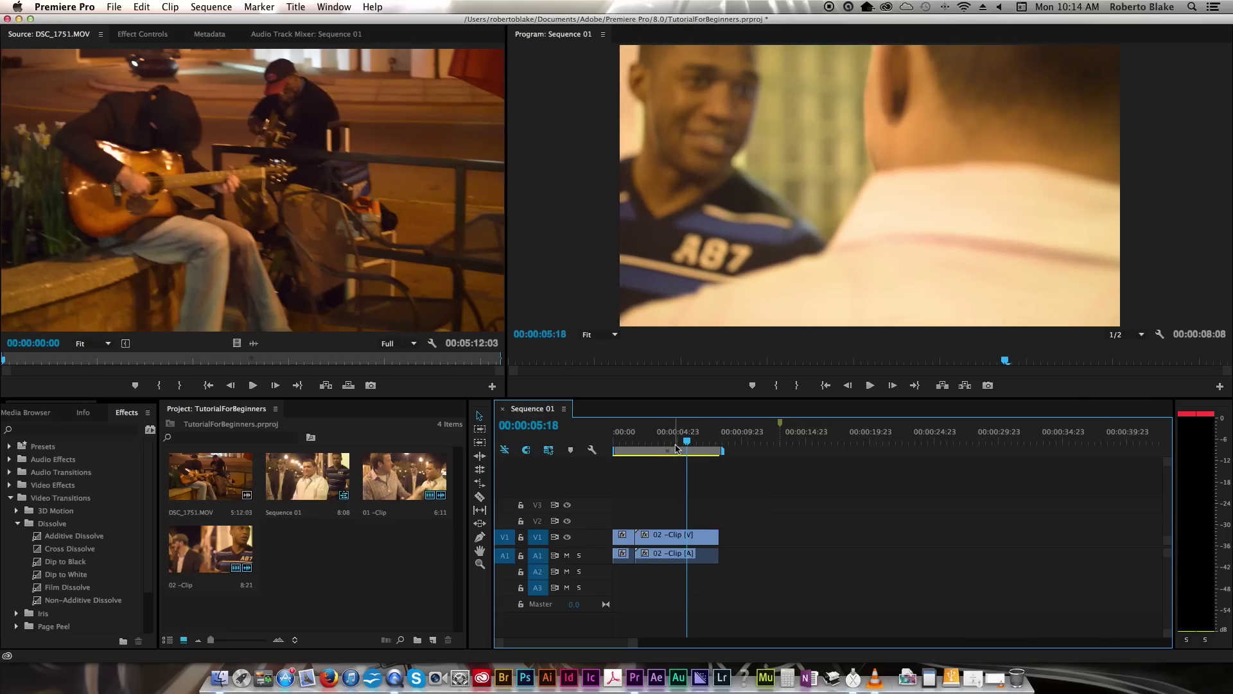
Remove the 02 -Clip video and audio from the sequence
left_click(70, 548)
left_click(674, 442)
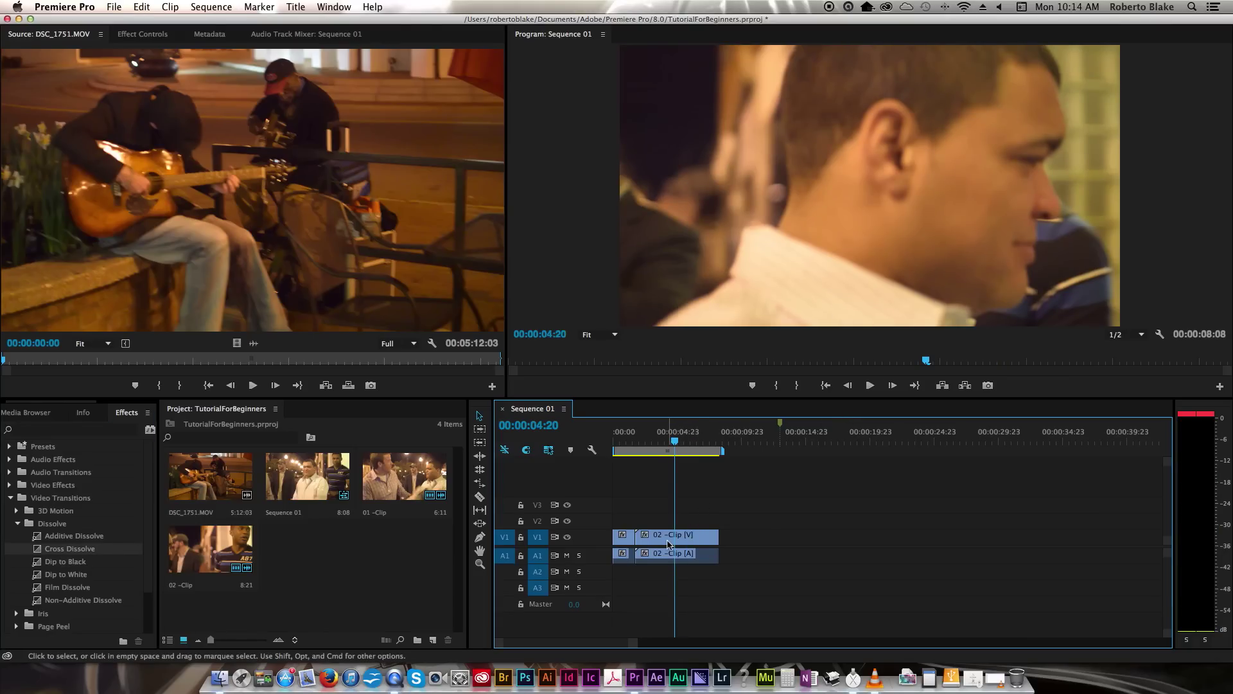
left_click_drag(620, 510, 708, 571)
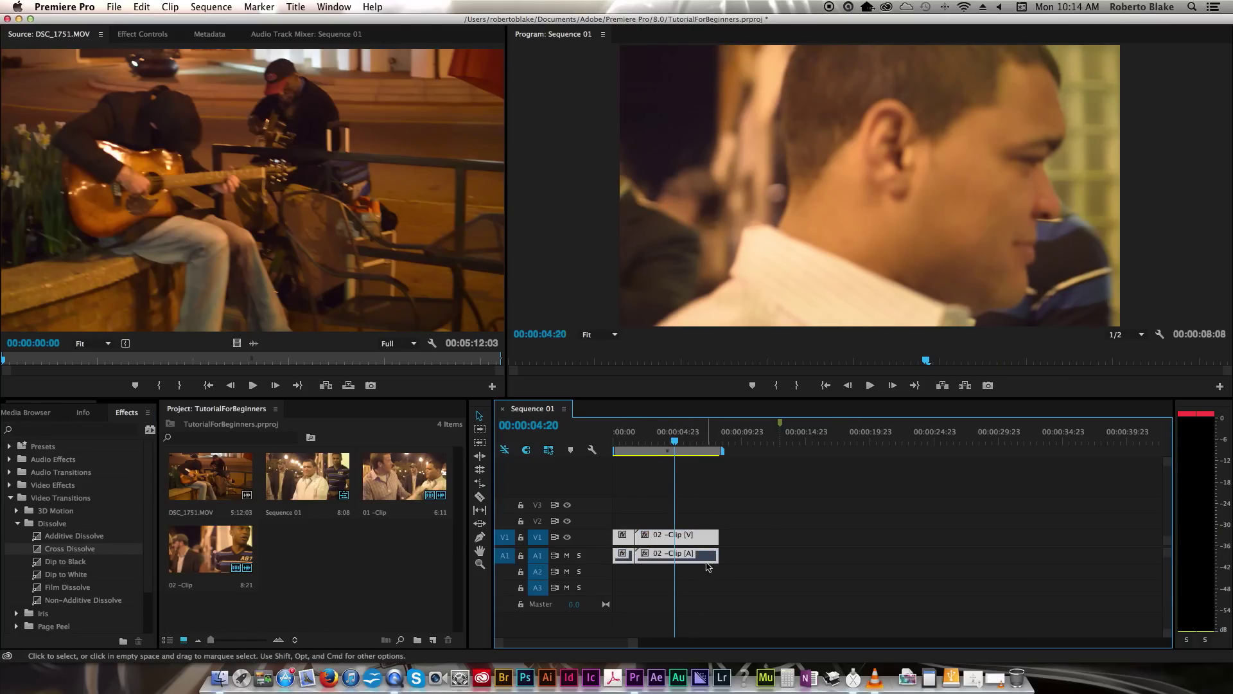
key("Delete")
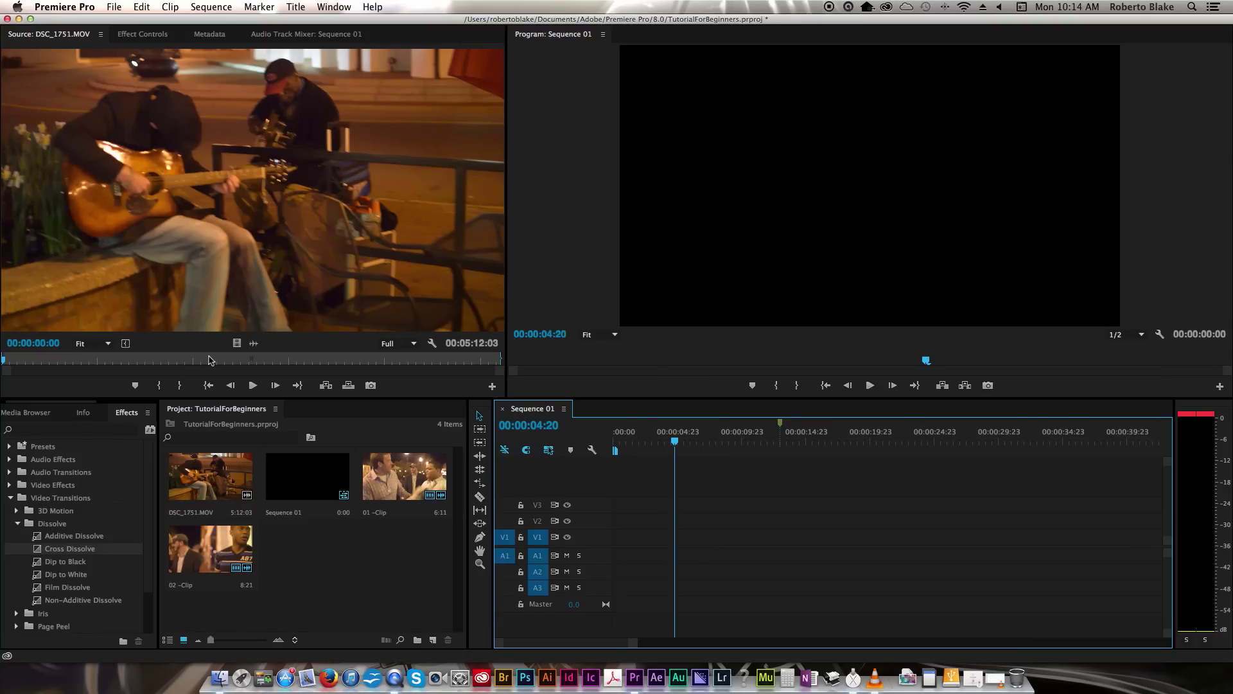
Mark In at 00:03:07:05 and an Out point in DSC_1751.MOV, then make subclip '03 -Clip'
left_click_drag(90, 366, 303, 365)
key("i")
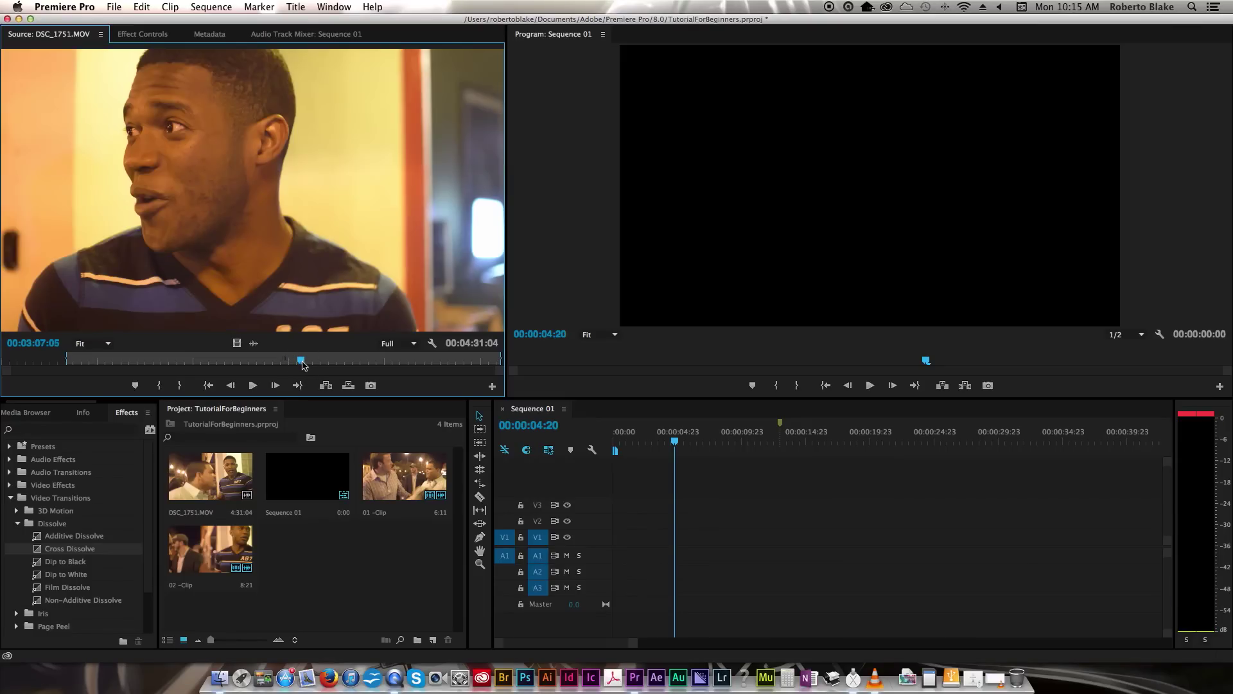
key("i")
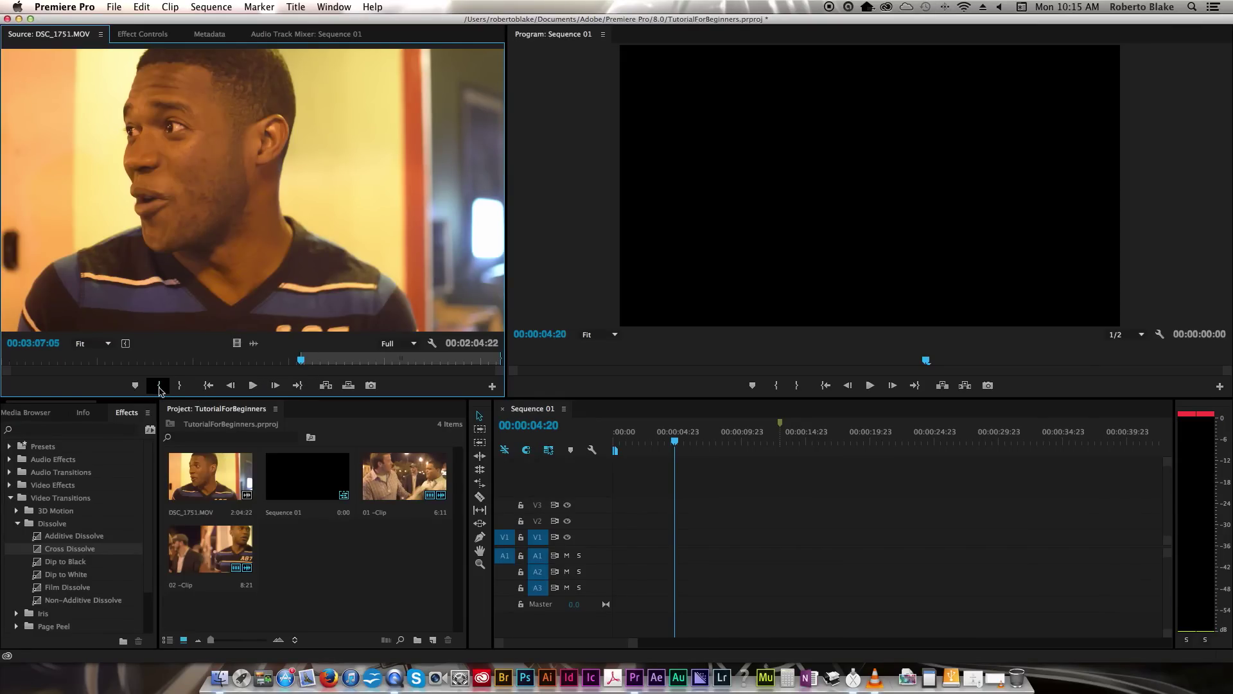
left_click(302, 360)
left_click_drag(302, 360, 335, 360)
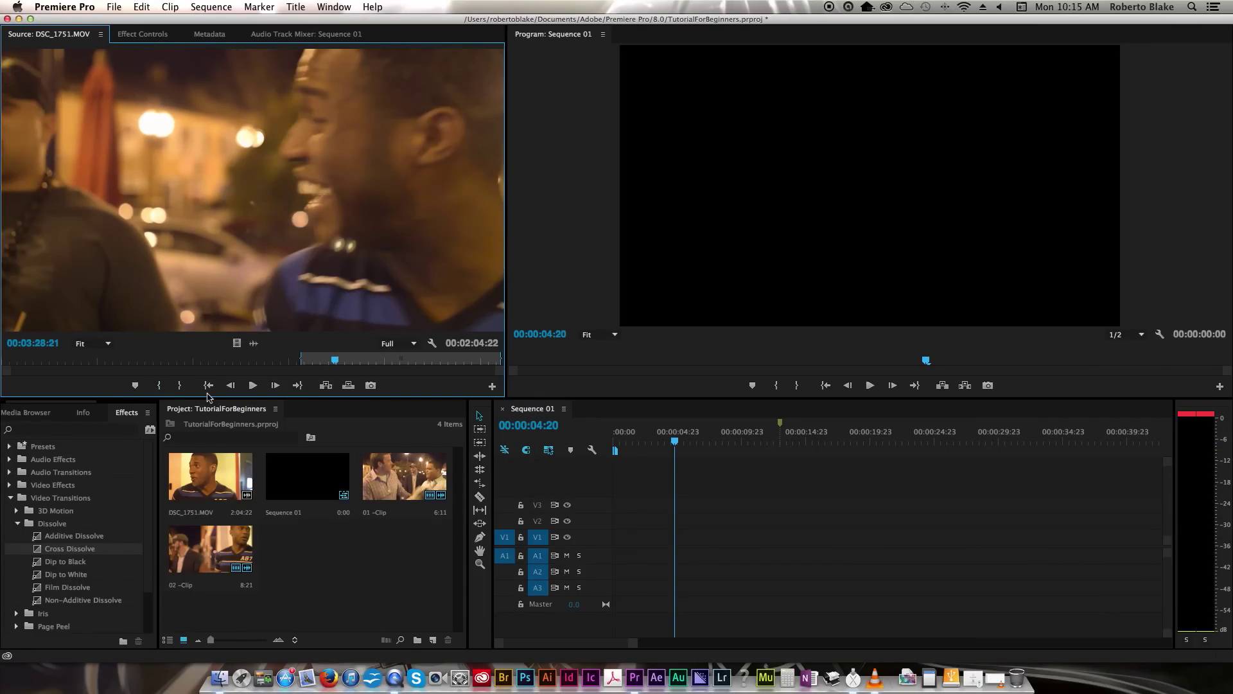
left_click(180, 387)
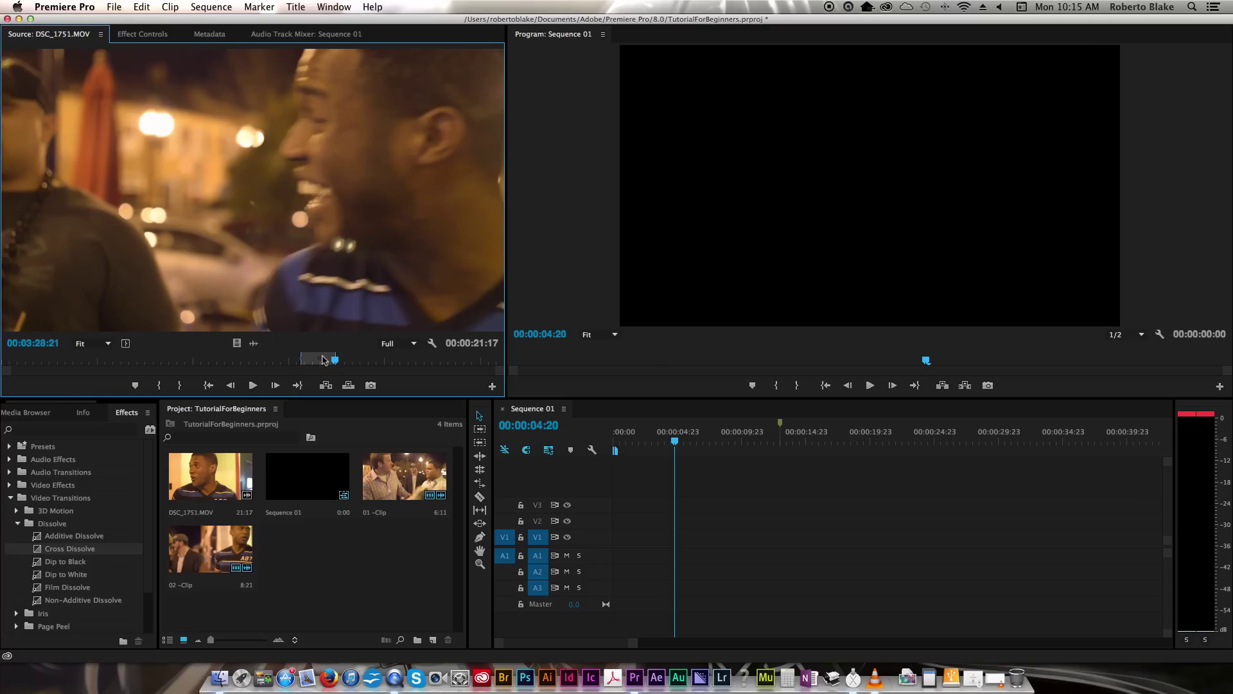
right_click(315, 284)
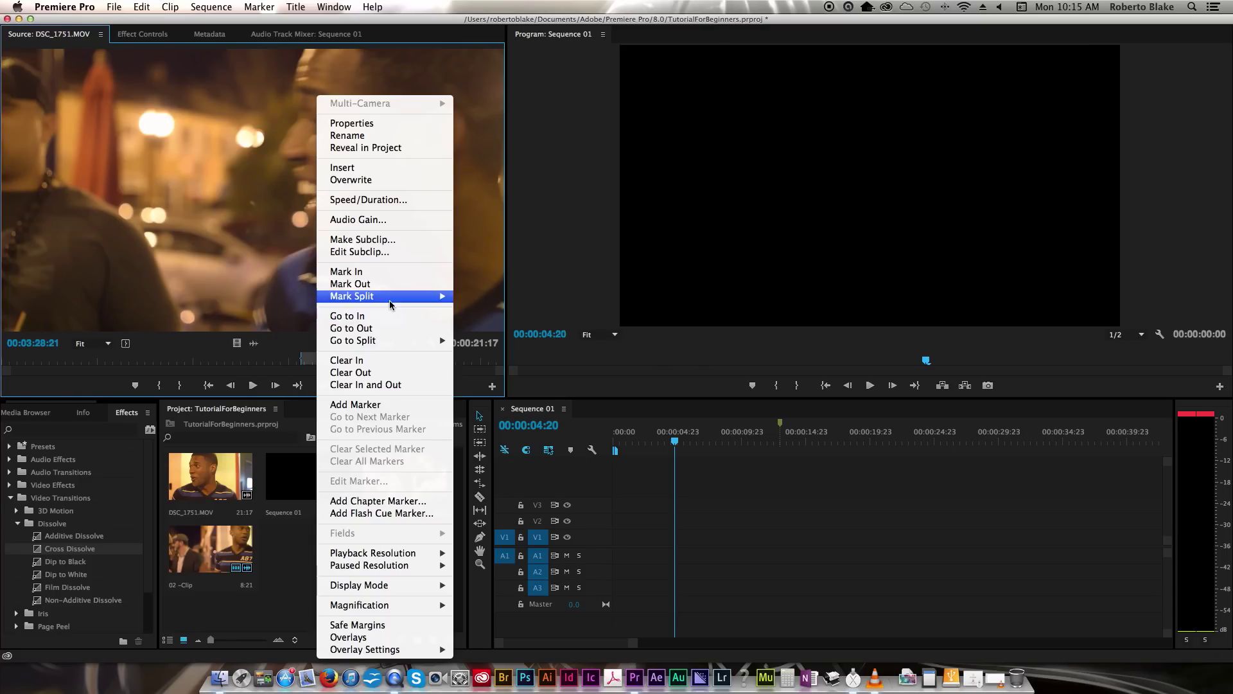
left_click(389, 242)
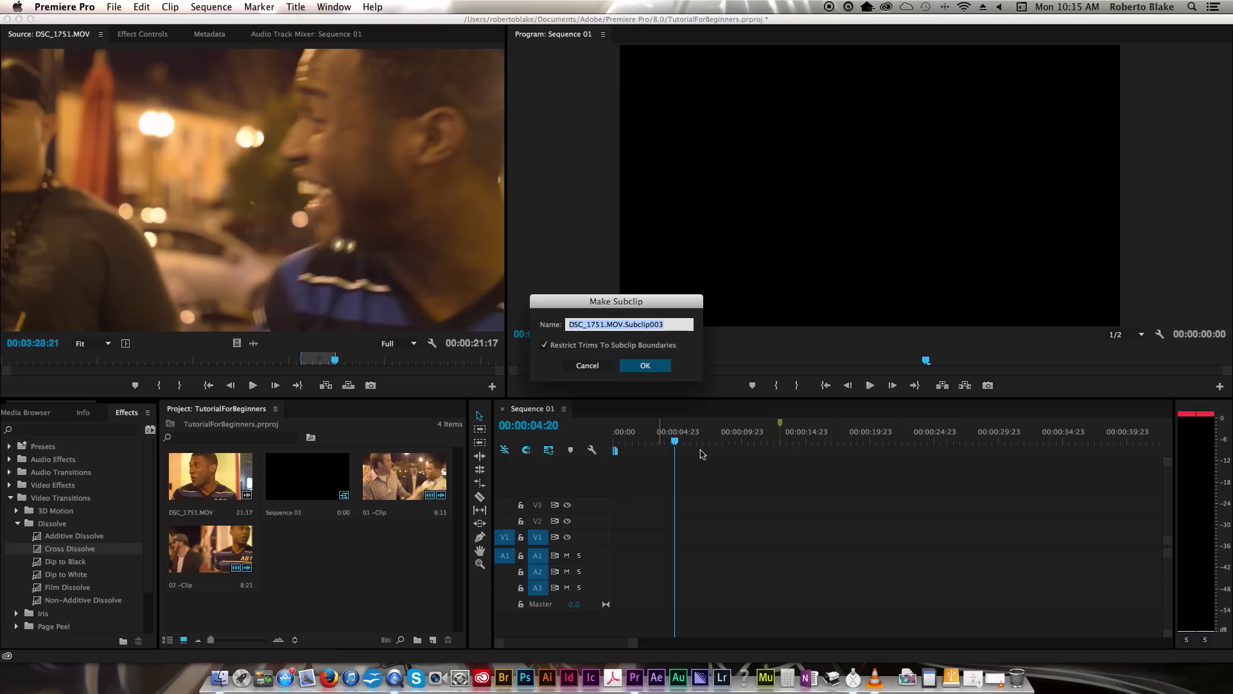
type("03")
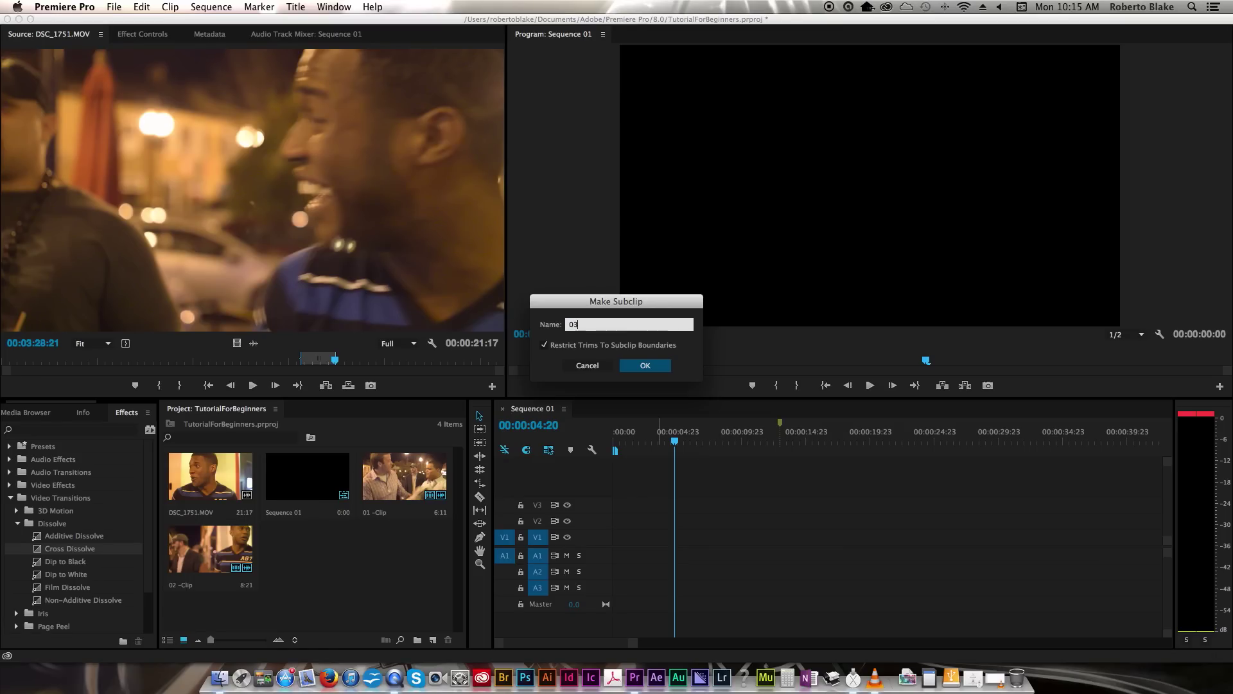
type(" -Clip")
key("Return")
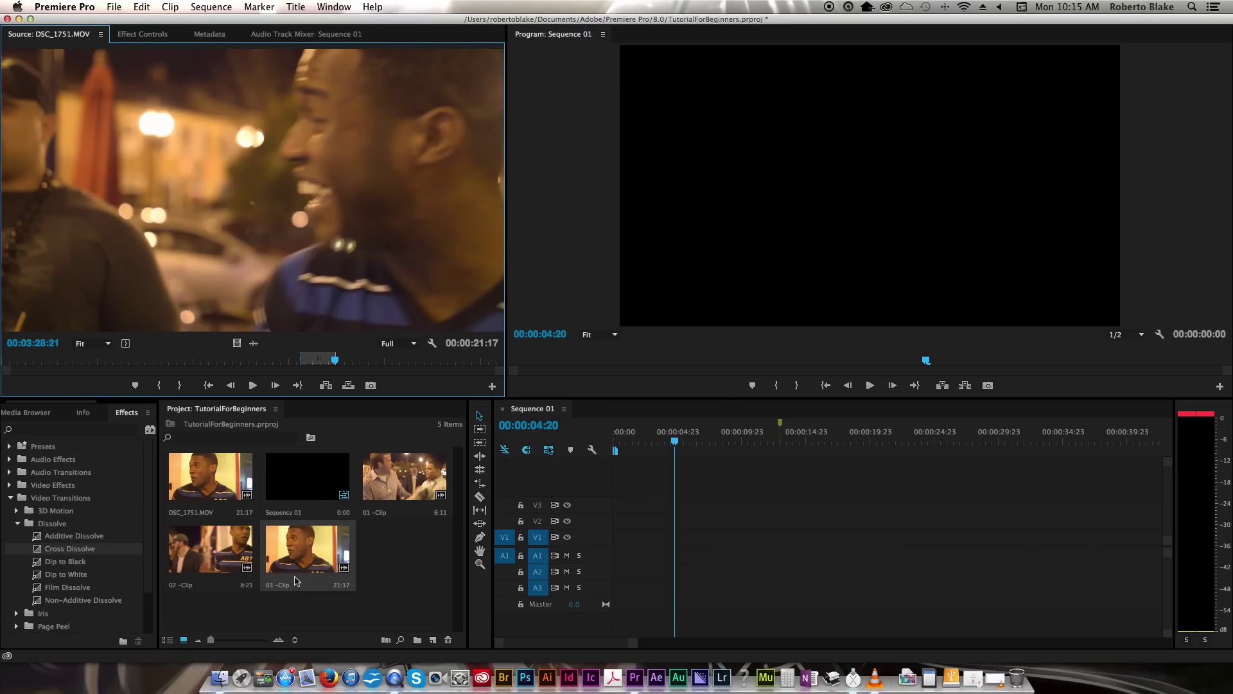
Place 03 -Clip at the sequence start and razor it at about 00:00:02:20
left_click_drag(304, 564, 621, 543)
mouse_move(675, 441)
left_mouse_down()
mouse_move(626, 439)
mouse_move(650, 439)
left_mouse_up()
key("c")
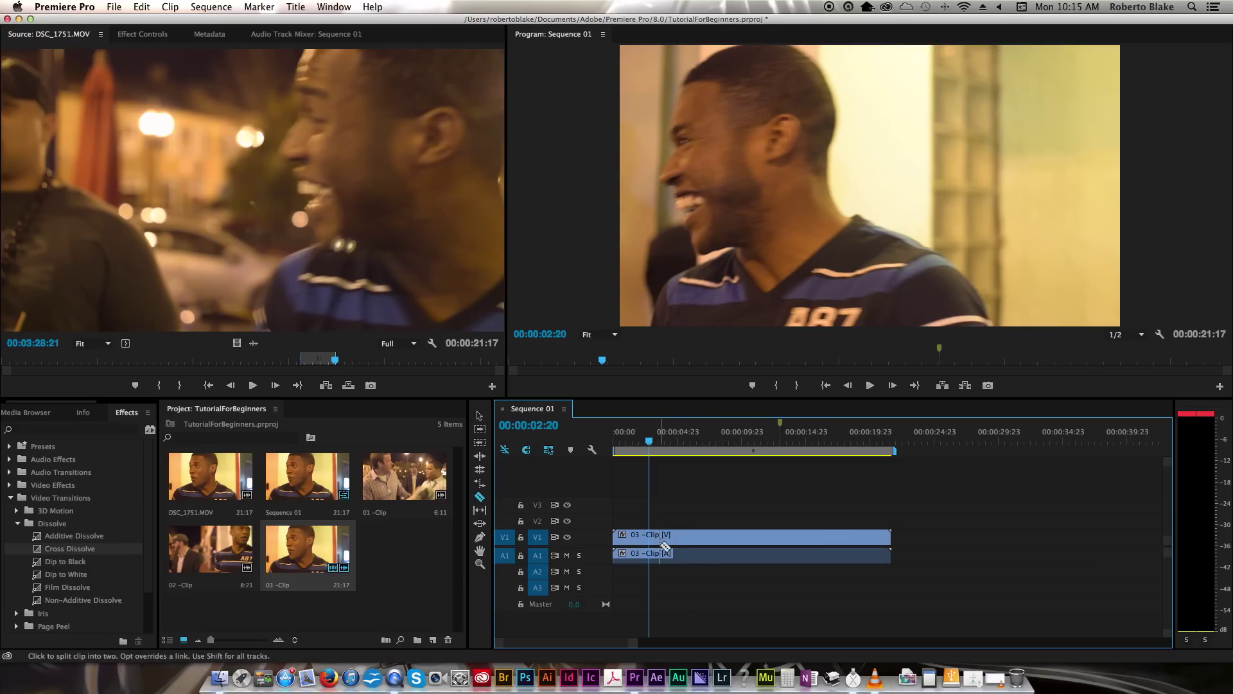
left_click(649, 536)
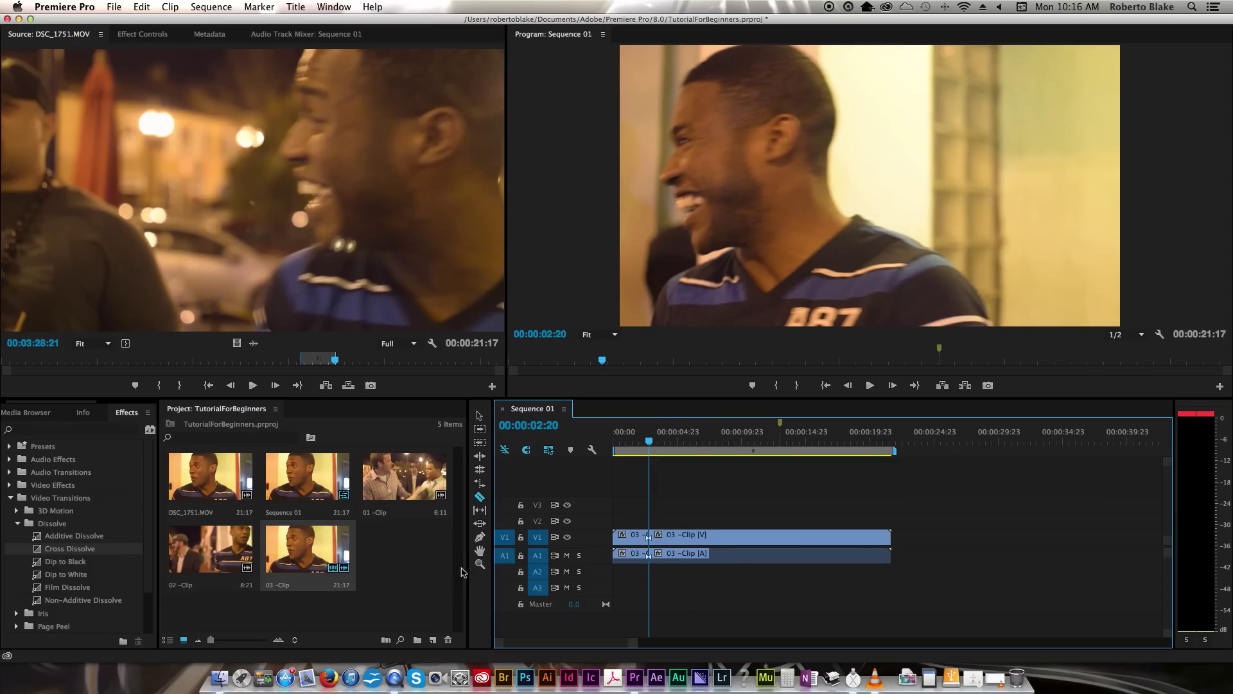
Drop a Dip to Black transition onto the cut at 00:00:02:20
left_click(80, 562)
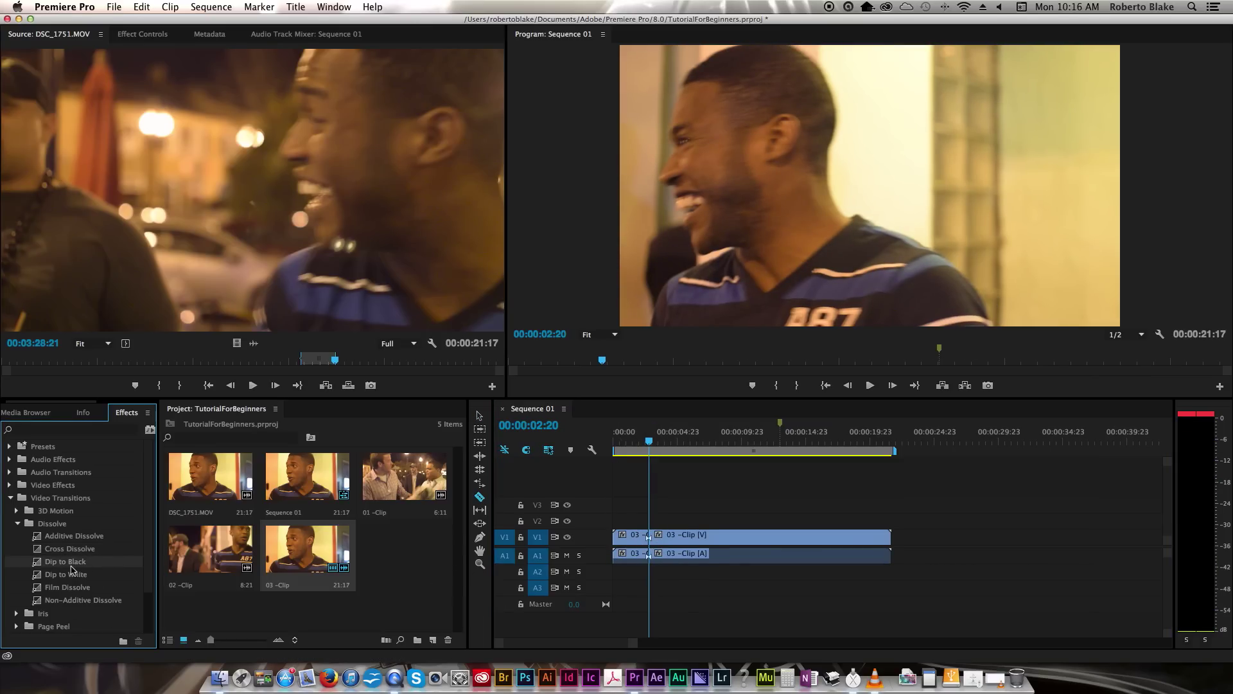
left_click_drag(65, 567, 648, 540)
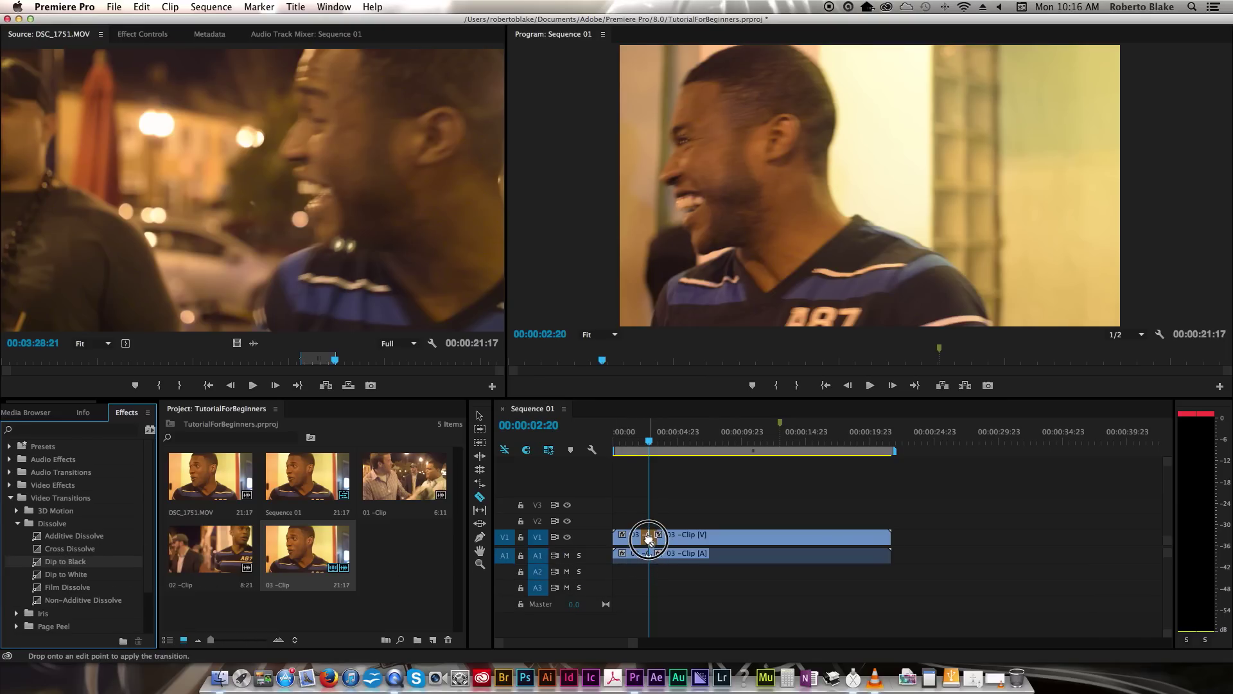
left_click_drag(648, 538, 649, 538)
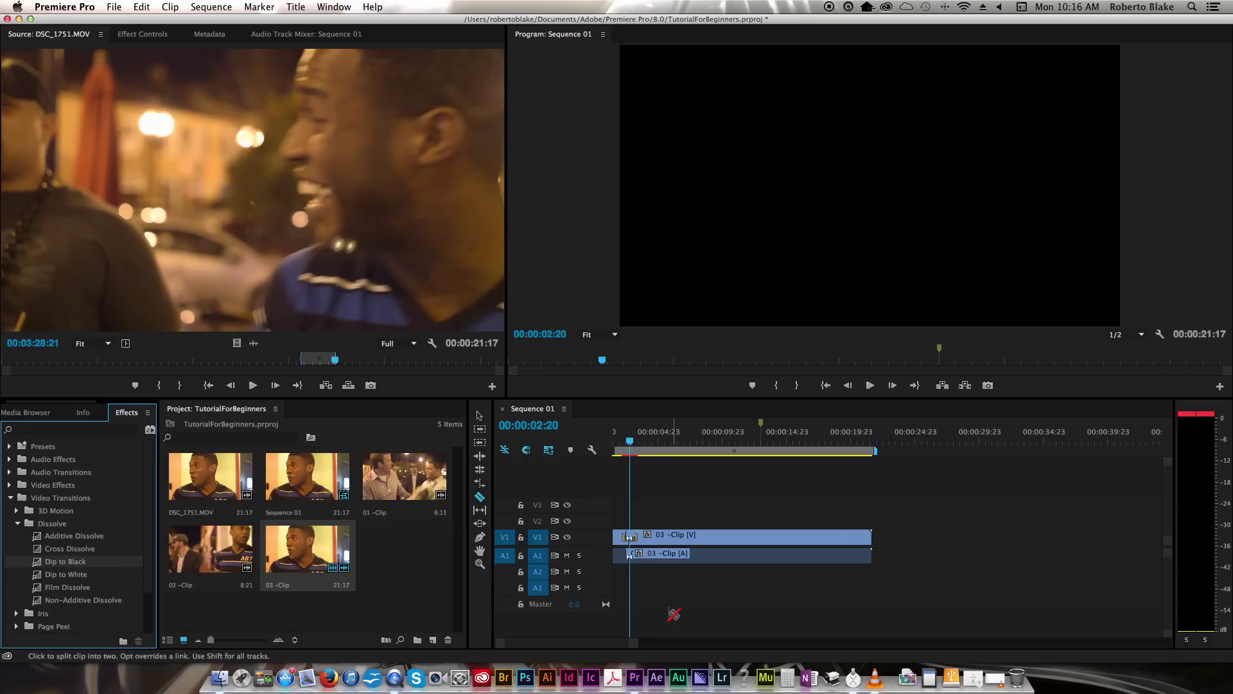
Preview the Dip to Black at the cut, then undo to remove the transition
left_click(594, 642)
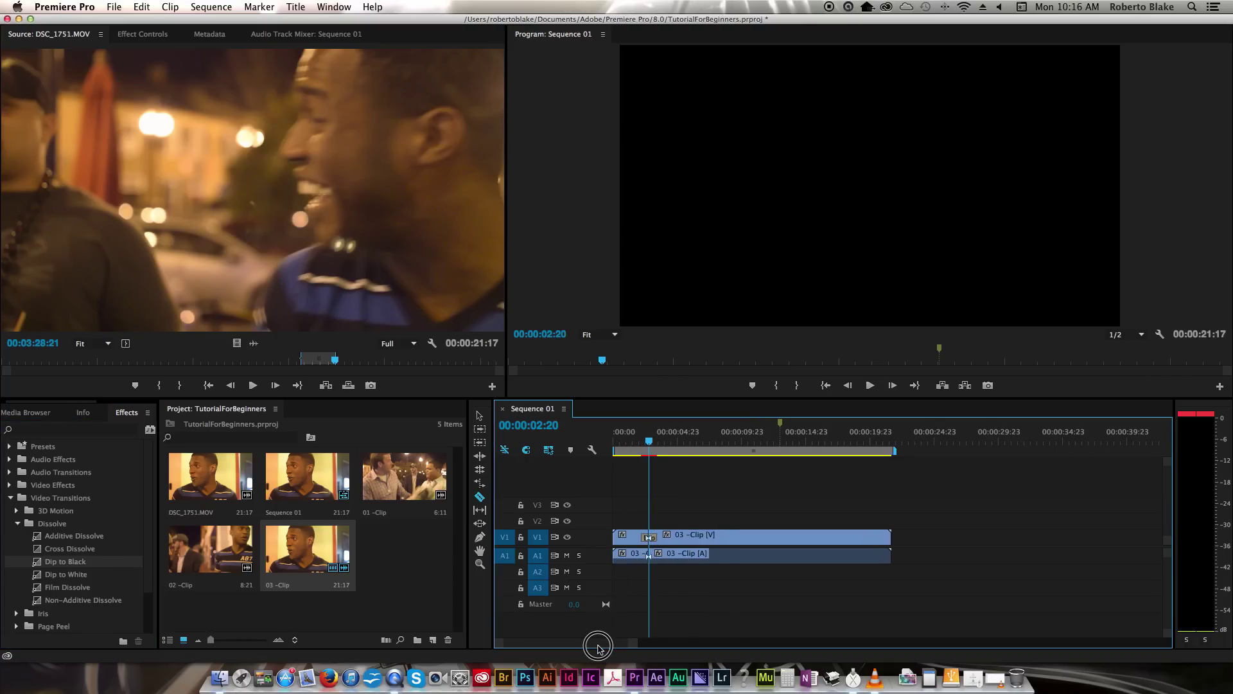
left_click(626, 438)
key("space")
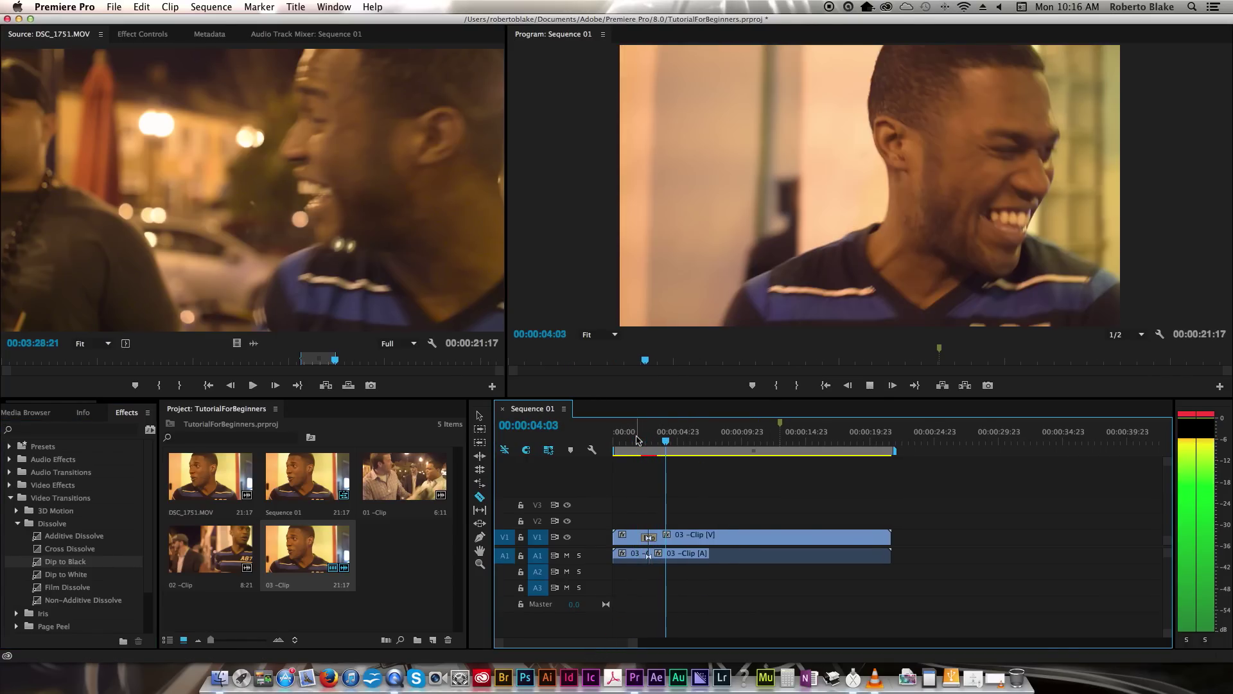
key("space")
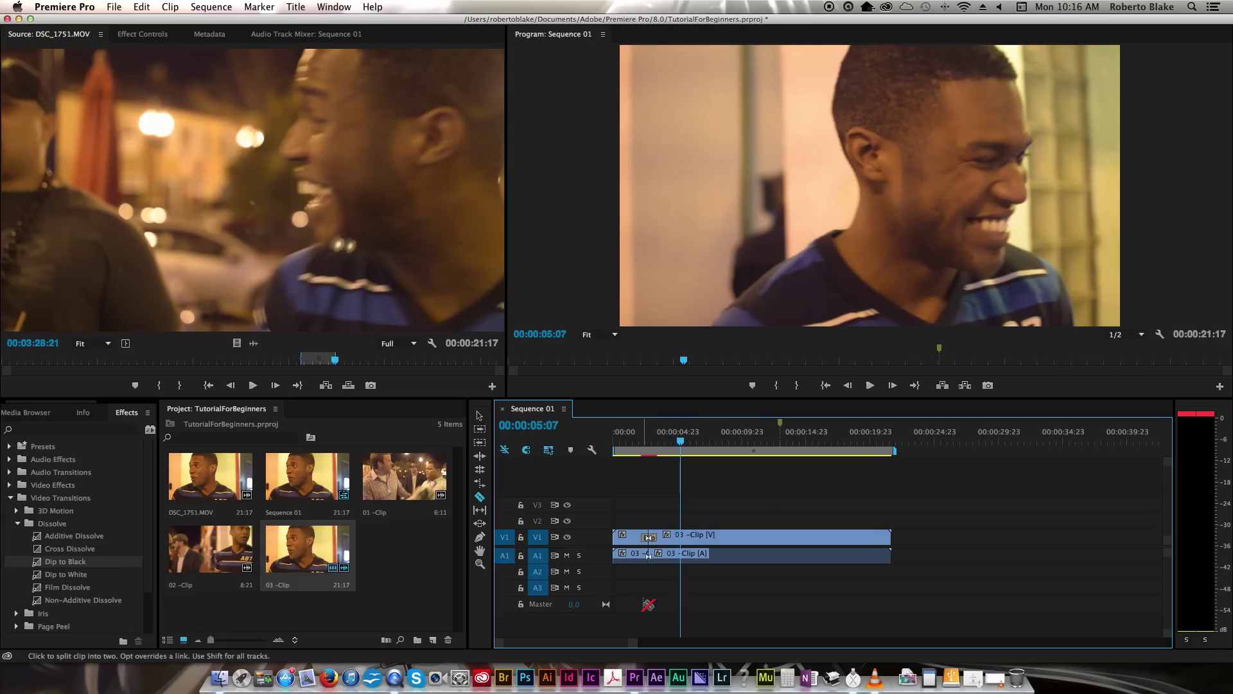
key("v")
left_click(687, 541)
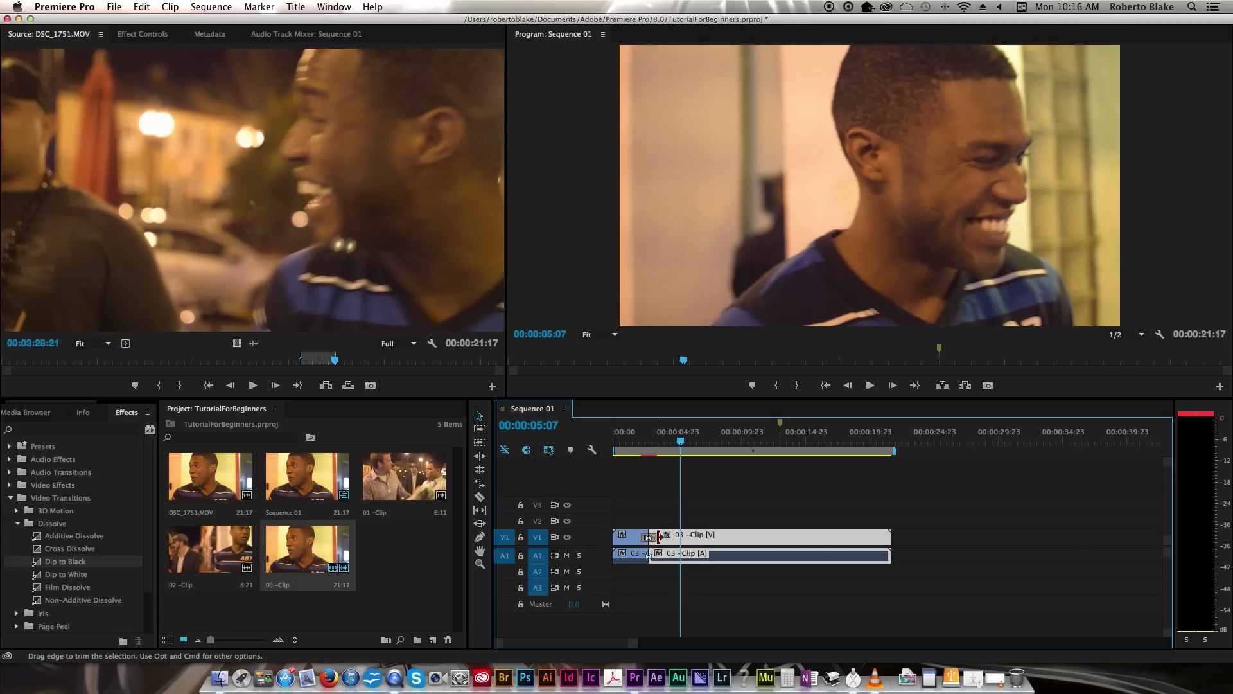
key("super+z")
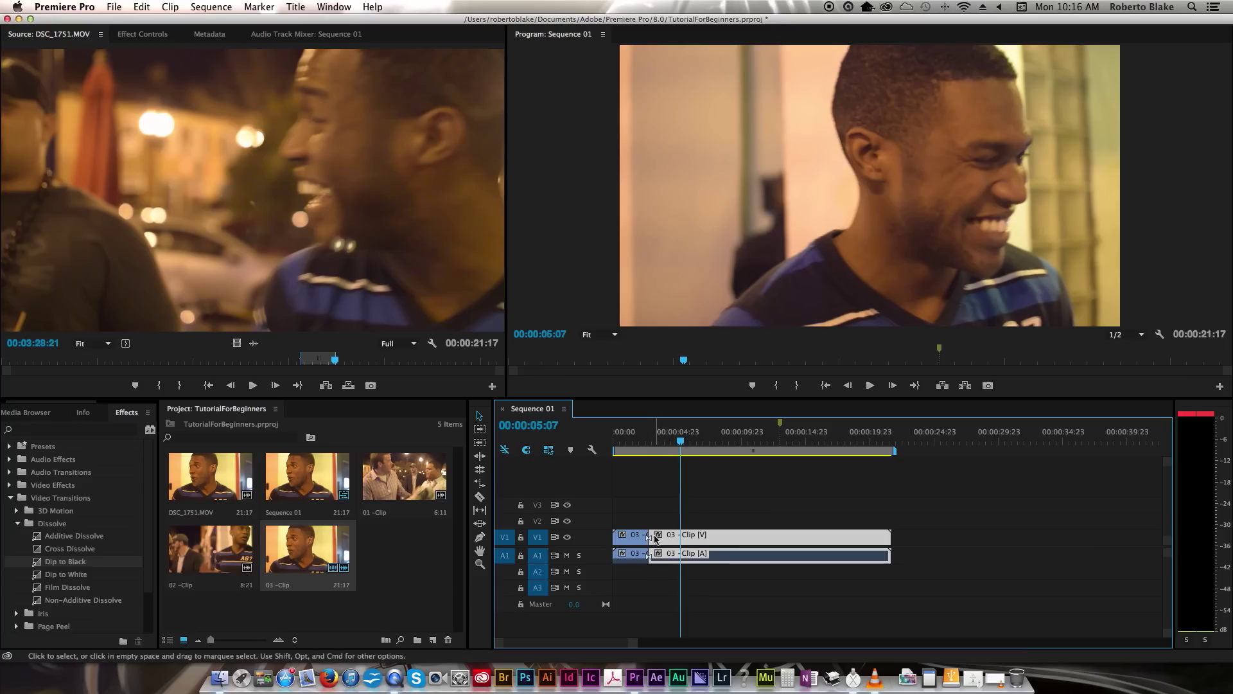
Trim the second 03 -Clip part's start to the playhead and ripple delete the gap
left_click_drag(680, 441, 722, 442)
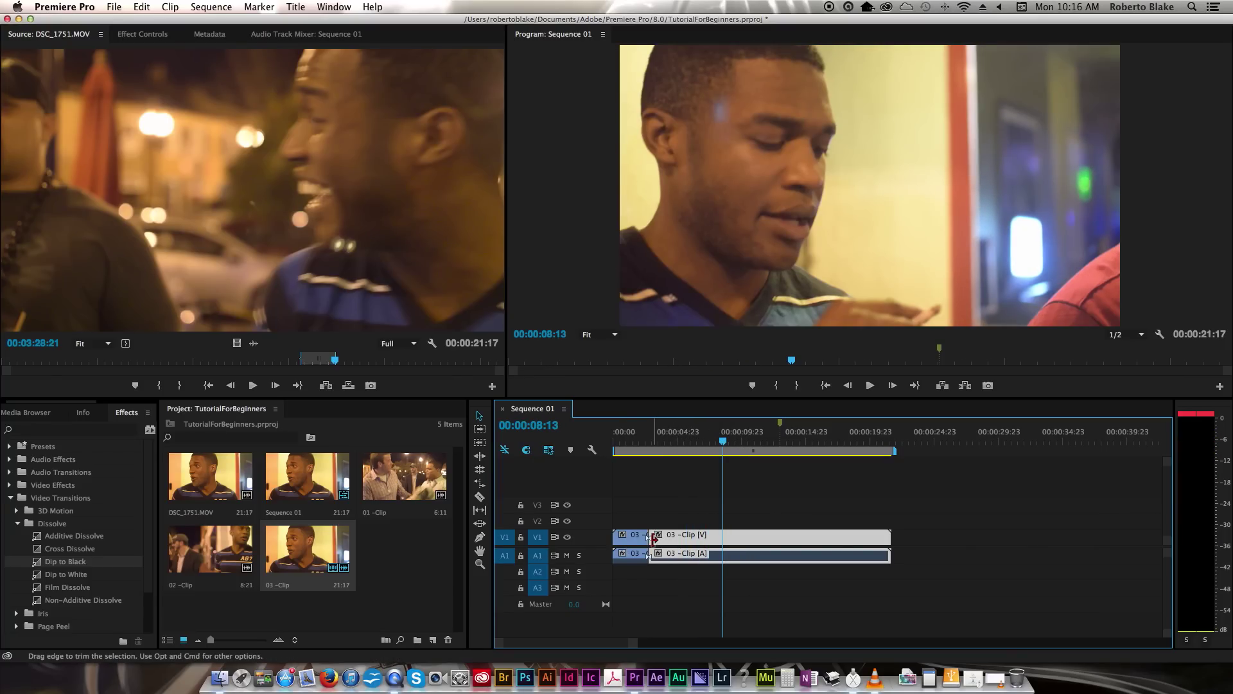
left_click(672, 538)
left_click_drag(672, 539, 723, 535)
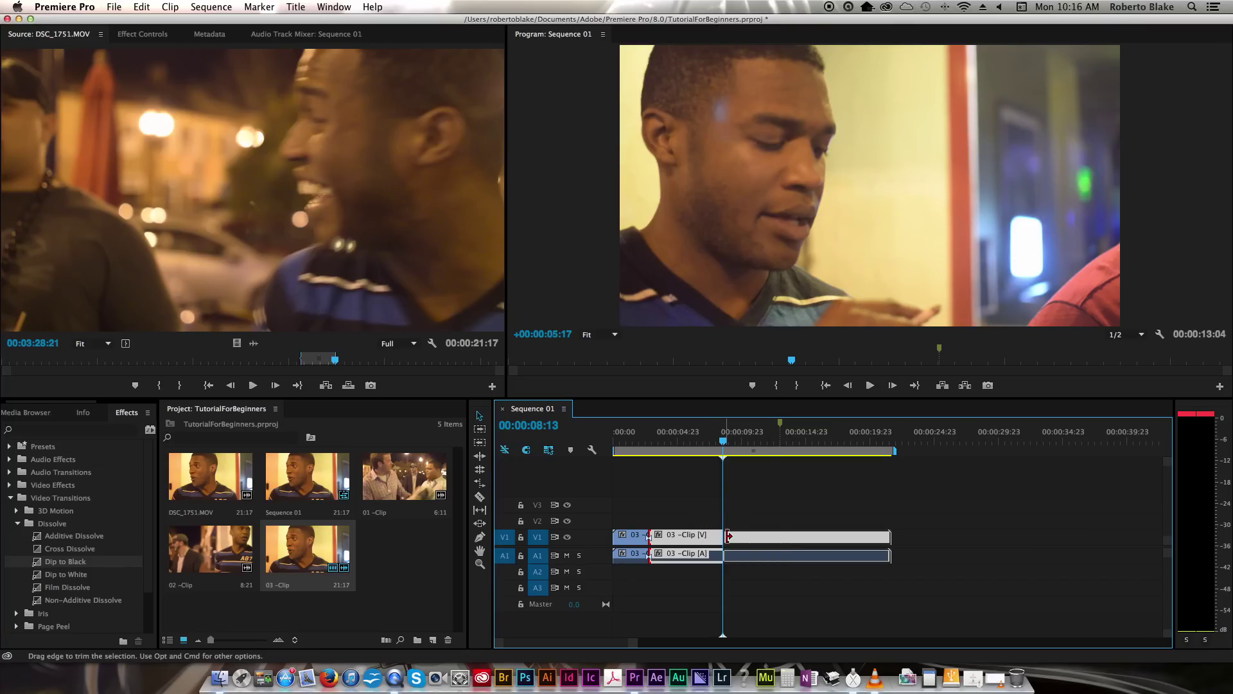
left_click_drag(728, 536, 724, 536)
right_click(700, 546)
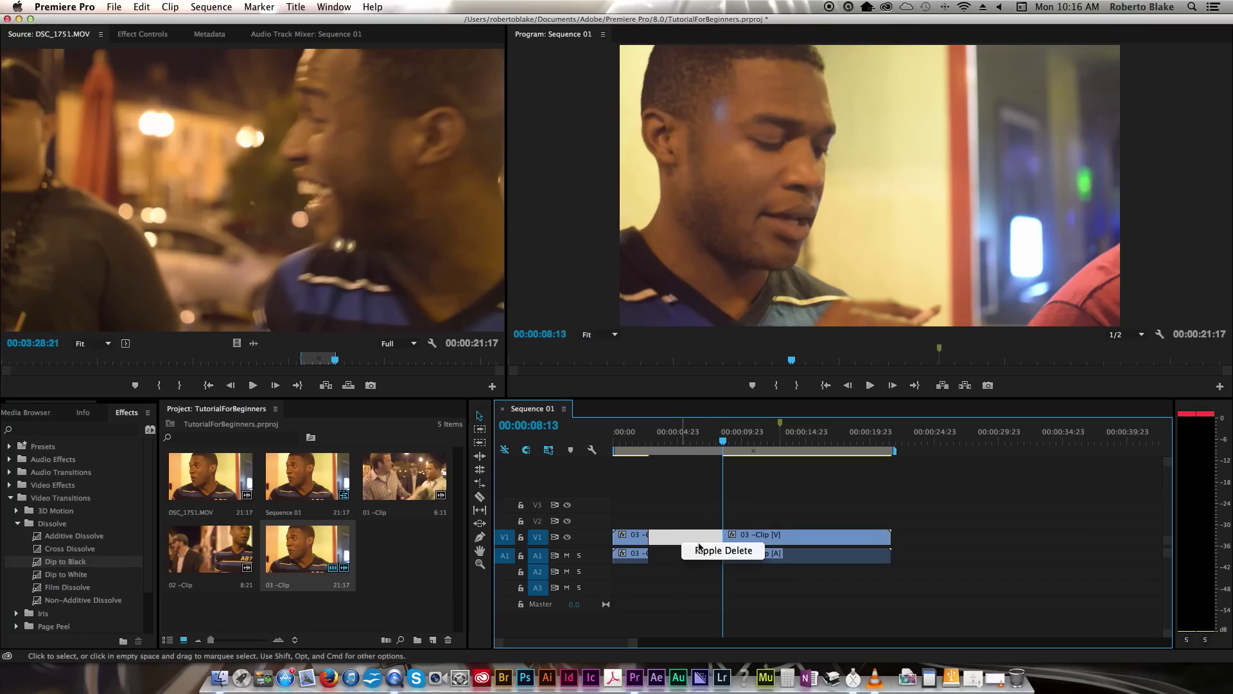
left_click(699, 549)
Re-apply Dip to Black at the 00:00:02:20 cut
left_click(652, 441)
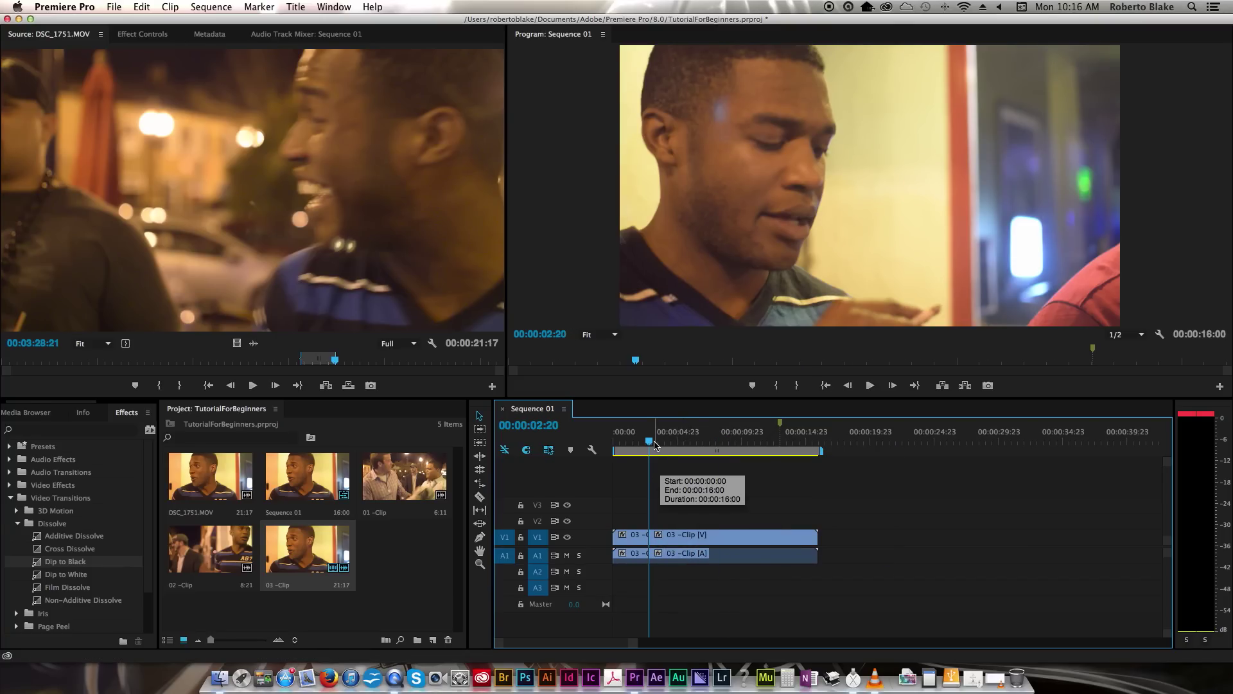
mouse_move(655, 445)
left_mouse_down()
mouse_move(635, 443)
mouse_move(656, 445)
left_mouse_up()
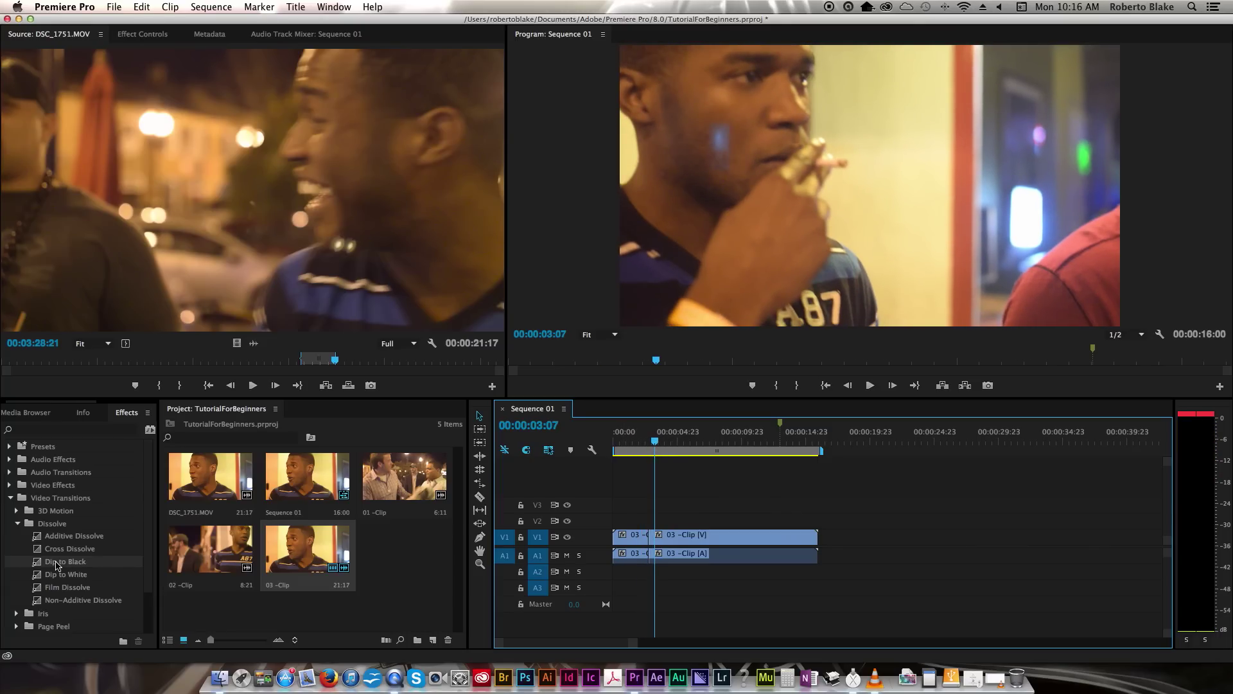
left_click_drag(58, 565, 650, 540)
left_click_drag(653, 443, 638, 447)
Preview the Dip to Black, then drag its edge to make it longer
key("space")
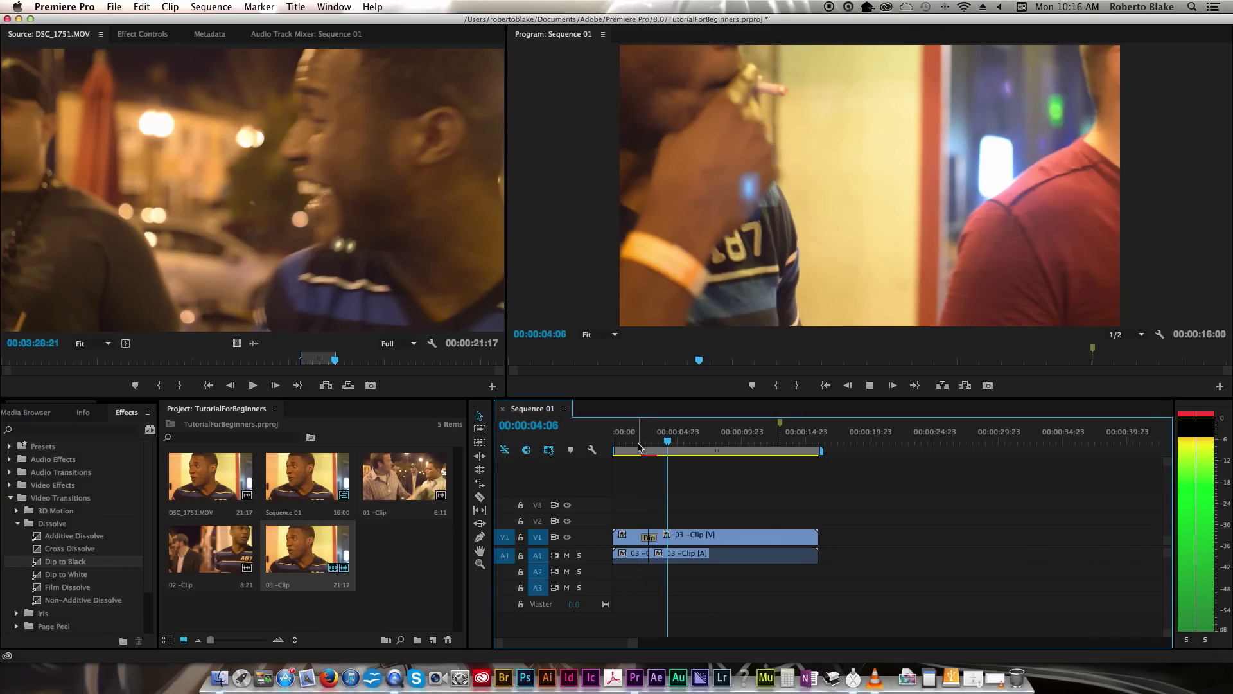
key("space")
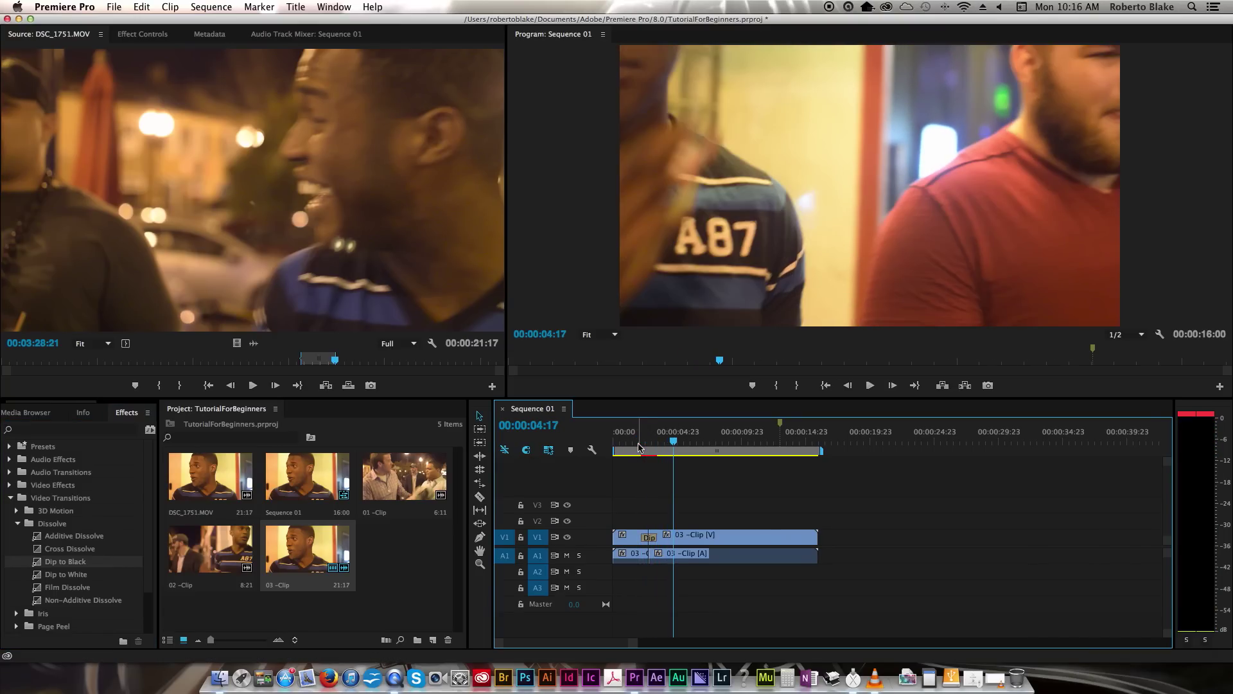
left_click(658, 538)
left_click_drag(658, 538, 668, 538)
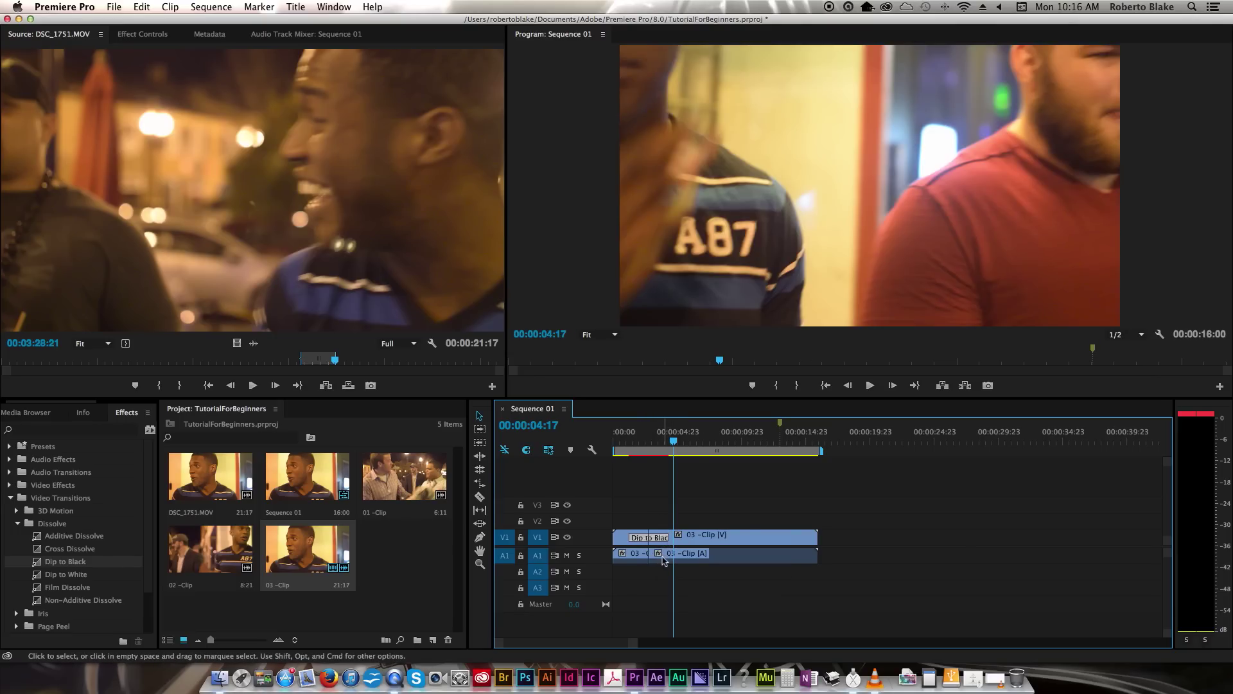
left_click_drag(671, 442, 615, 442)
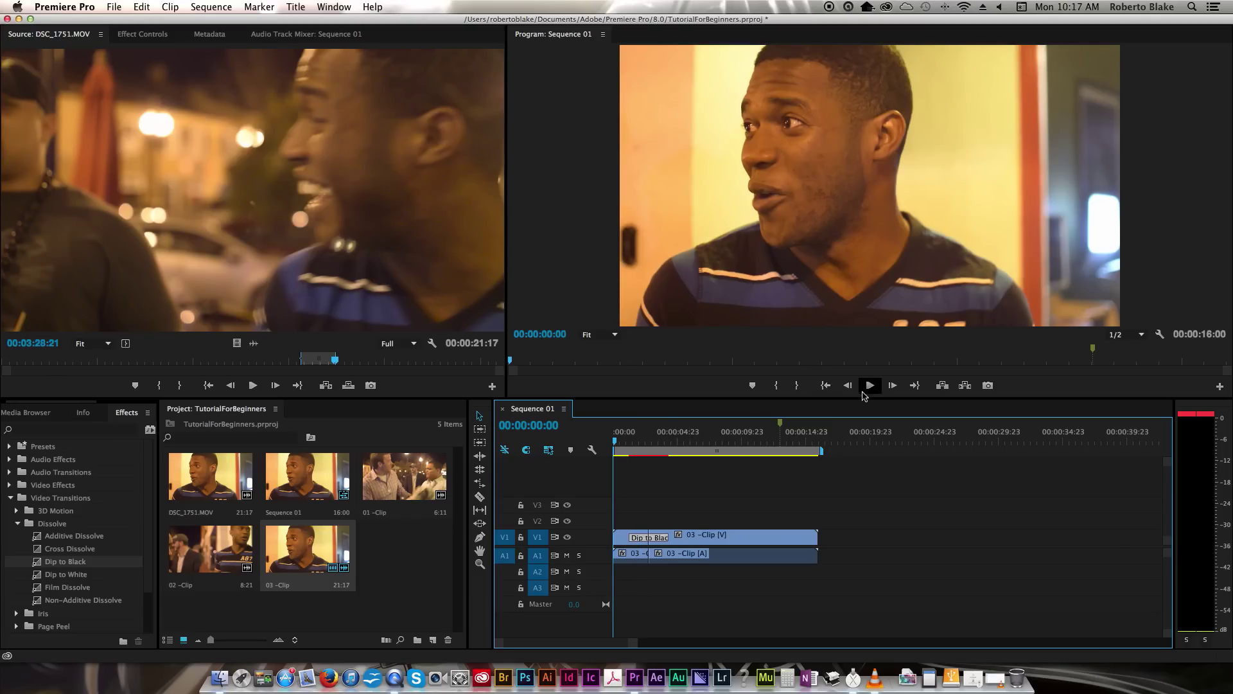
Play the 16:00 sequence from the start to check the longer transition
left_click(869, 385)
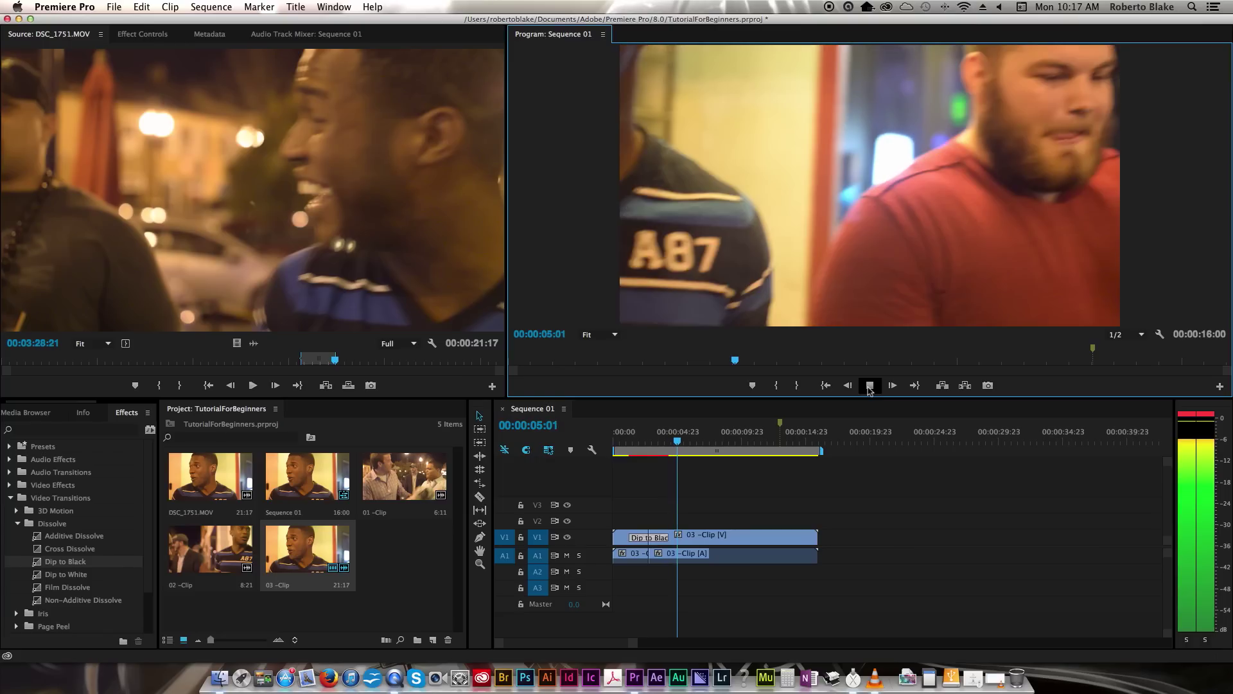
left_click(870, 385)
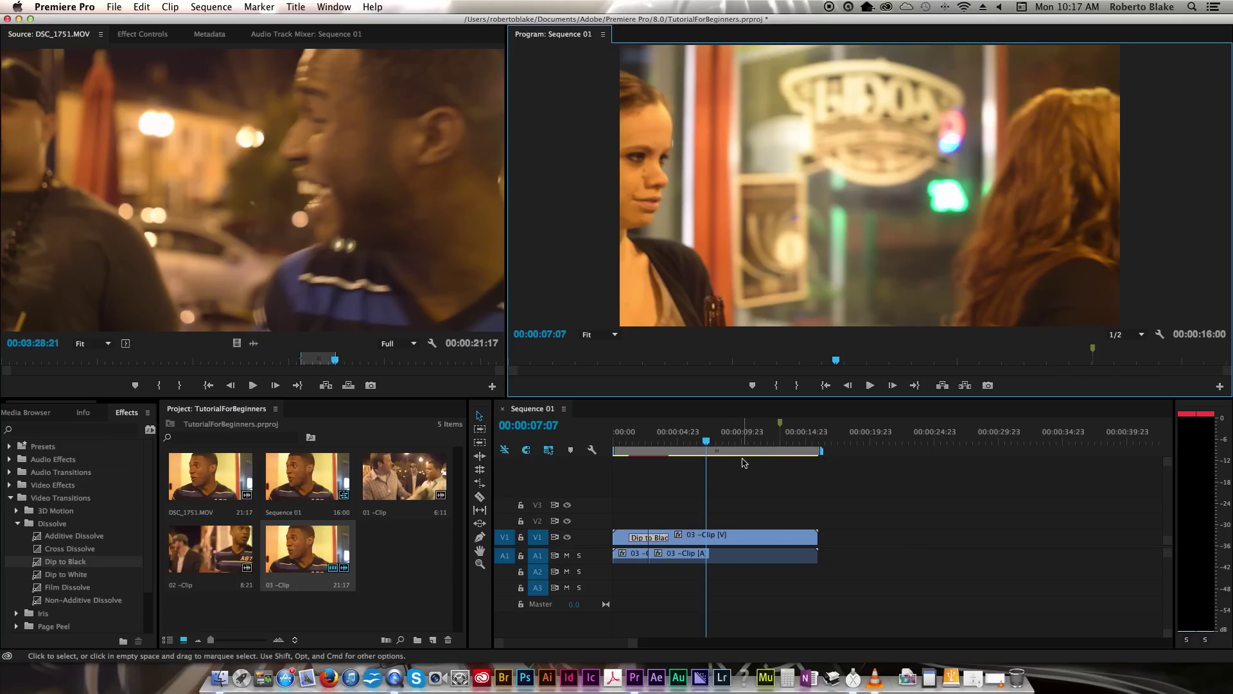
mouse_move(718, 449)
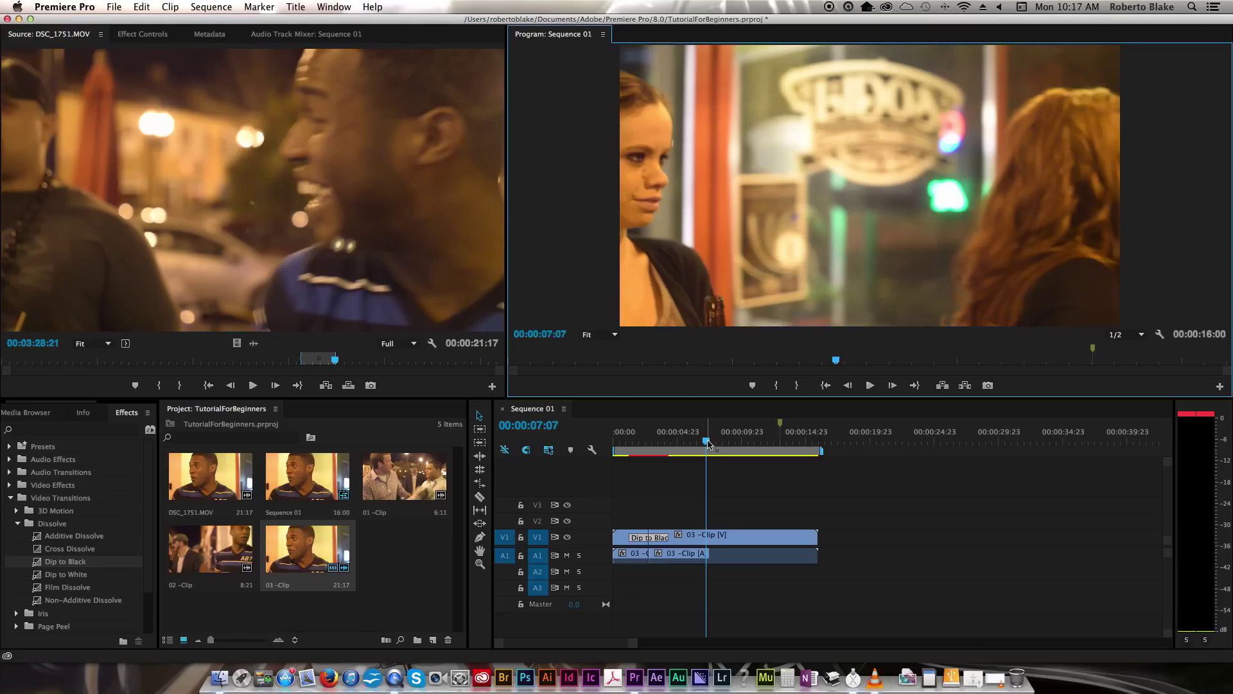
left_click(707, 442)
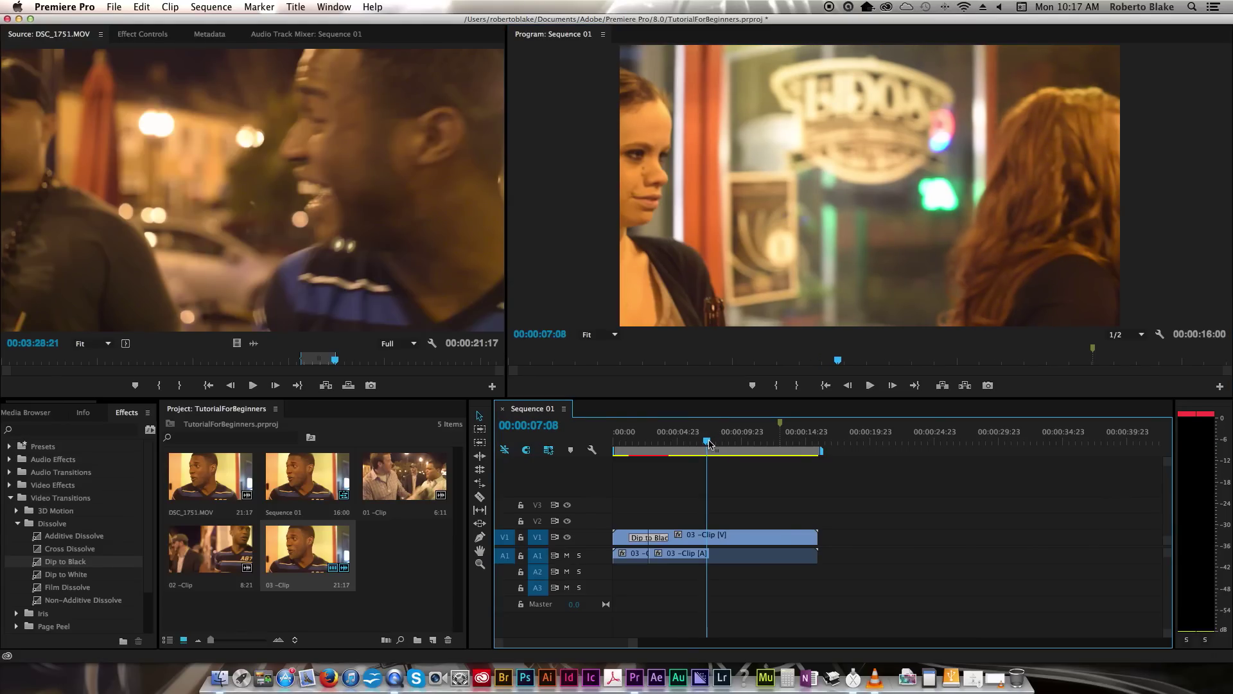
scroll(707, 488, "right", 5)
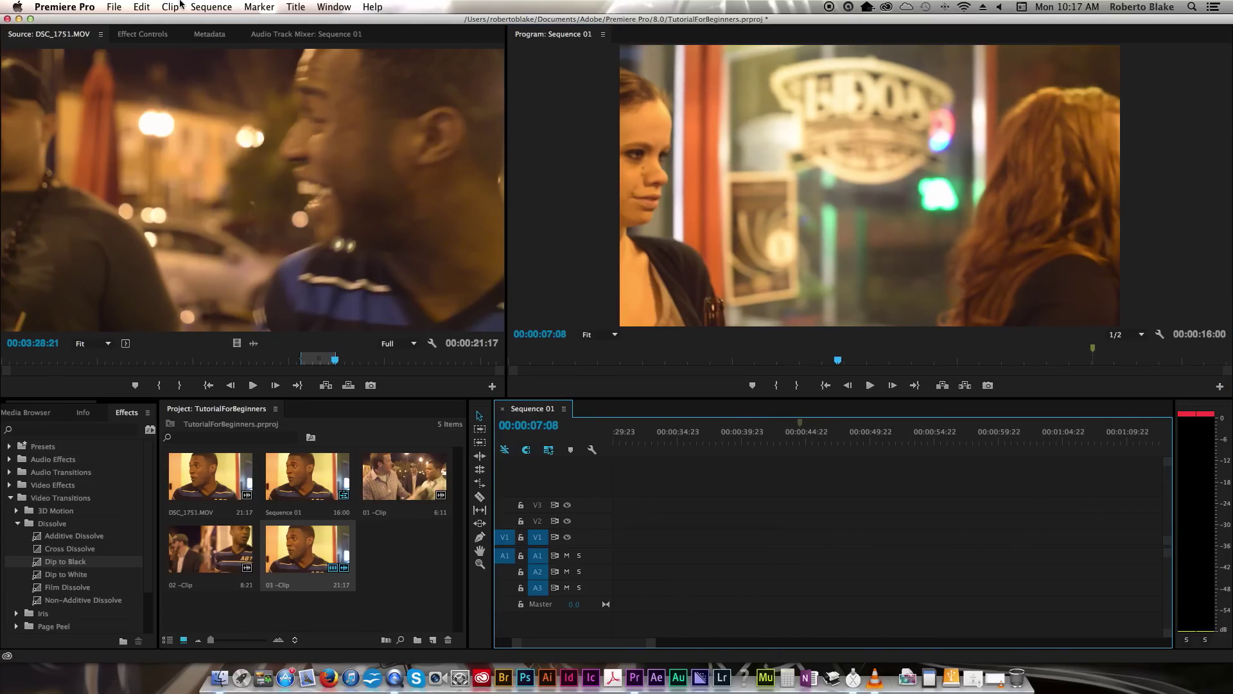
Open File > Export > Media for Sequence 01 and tick Match Sequence Settings (1920x1080, 23.976 fps)
left_click(114, 7)
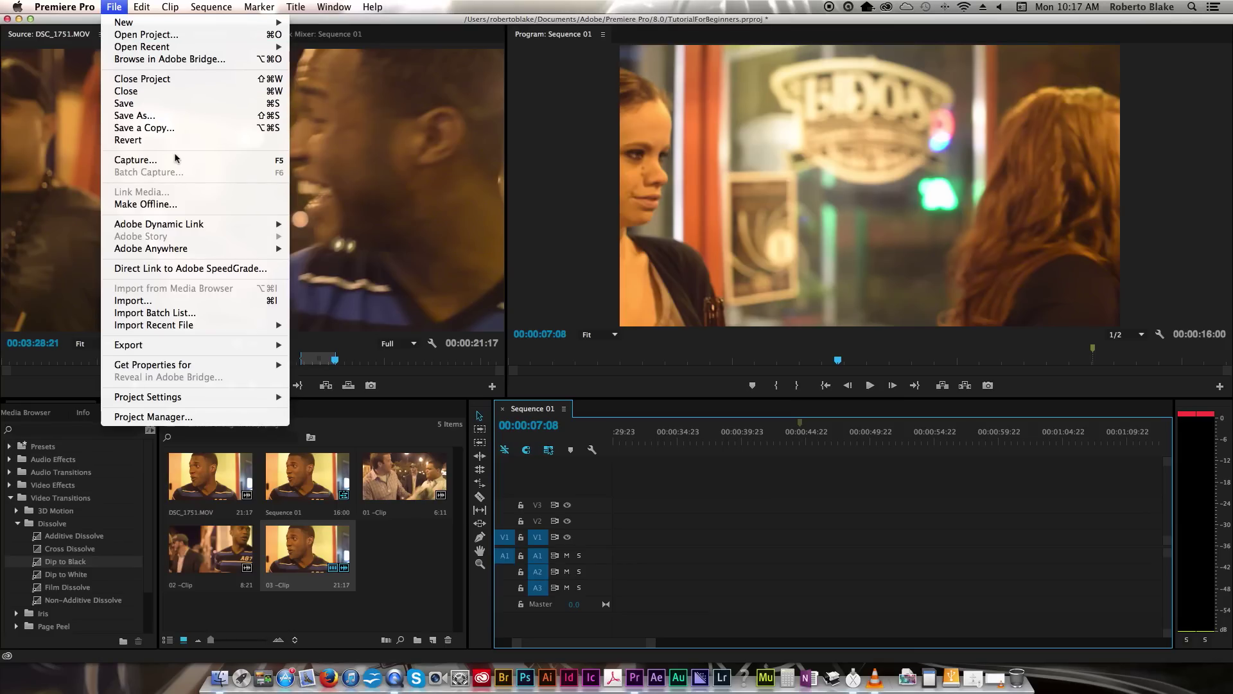
mouse_move(232, 351)
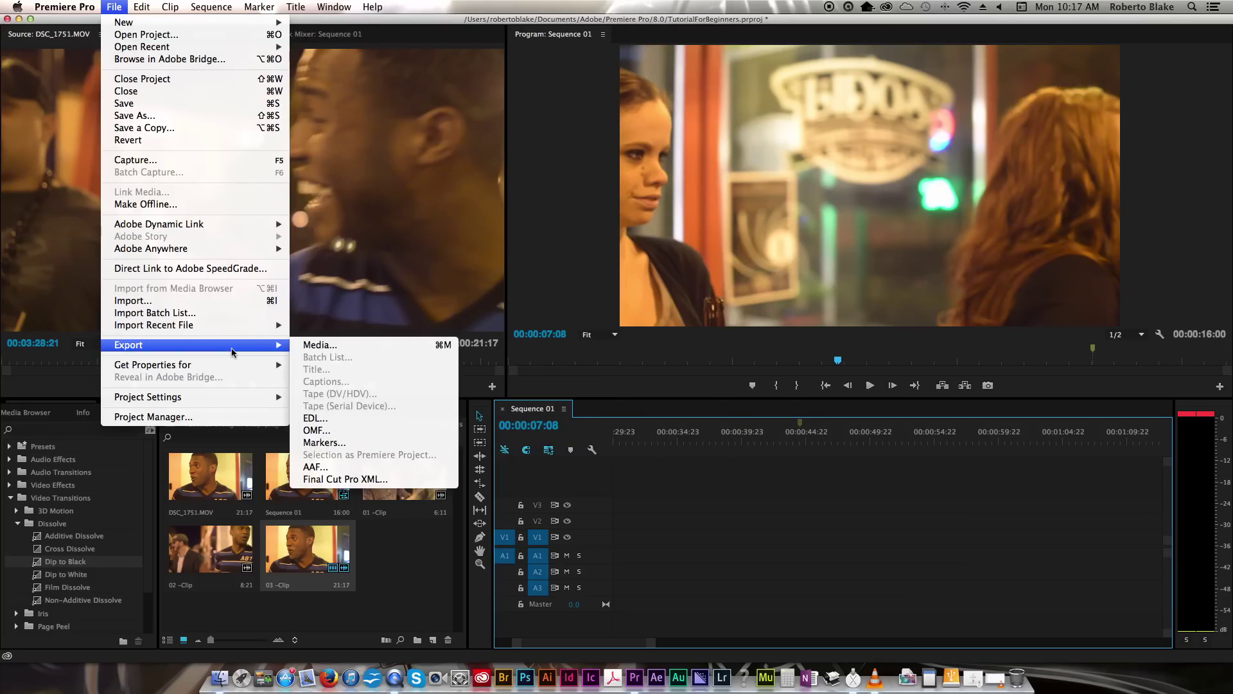
left_click(334, 349)
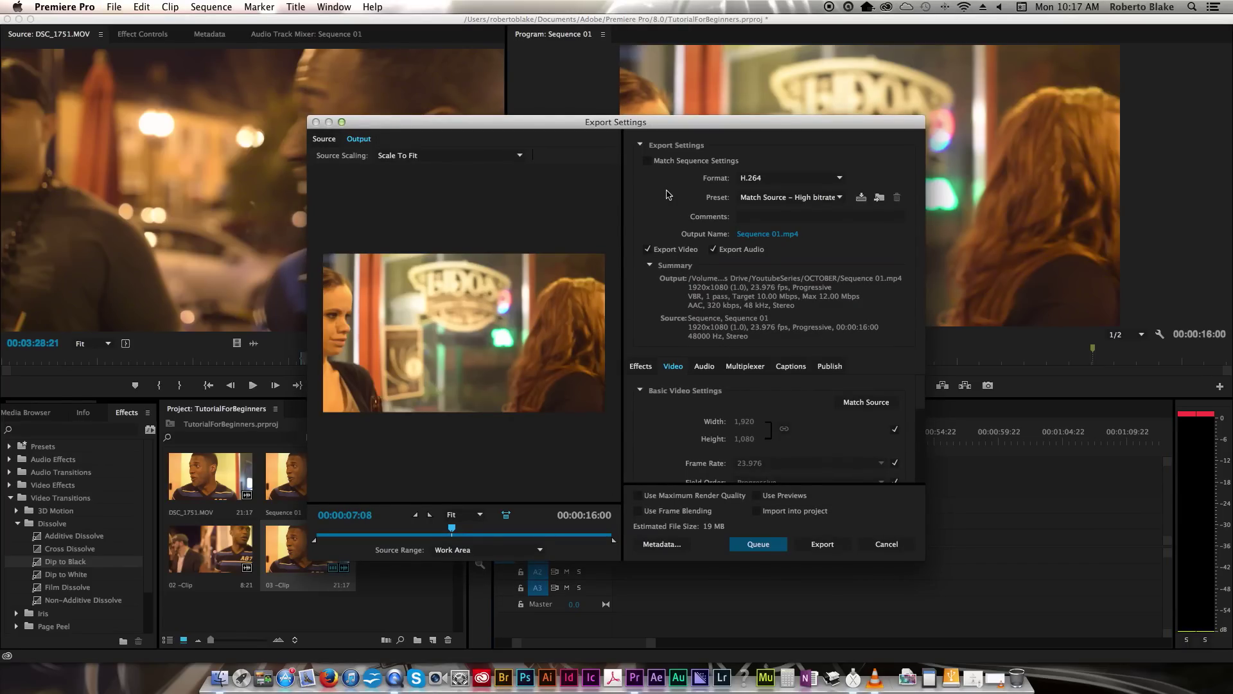
left_click(647, 161)
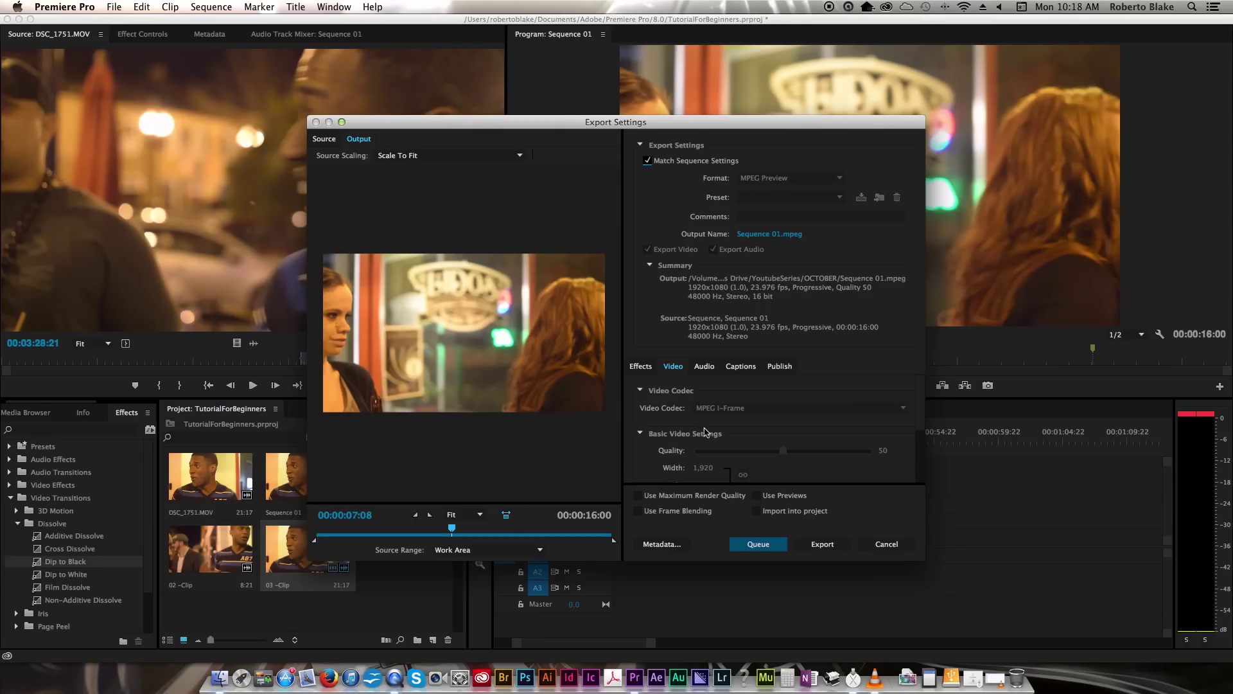
scroll(700, 431, "down", 3)
scroll(692, 433, "up", 3)
scroll(692, 434, "down", 3)
scroll(692, 434, "up", 1)
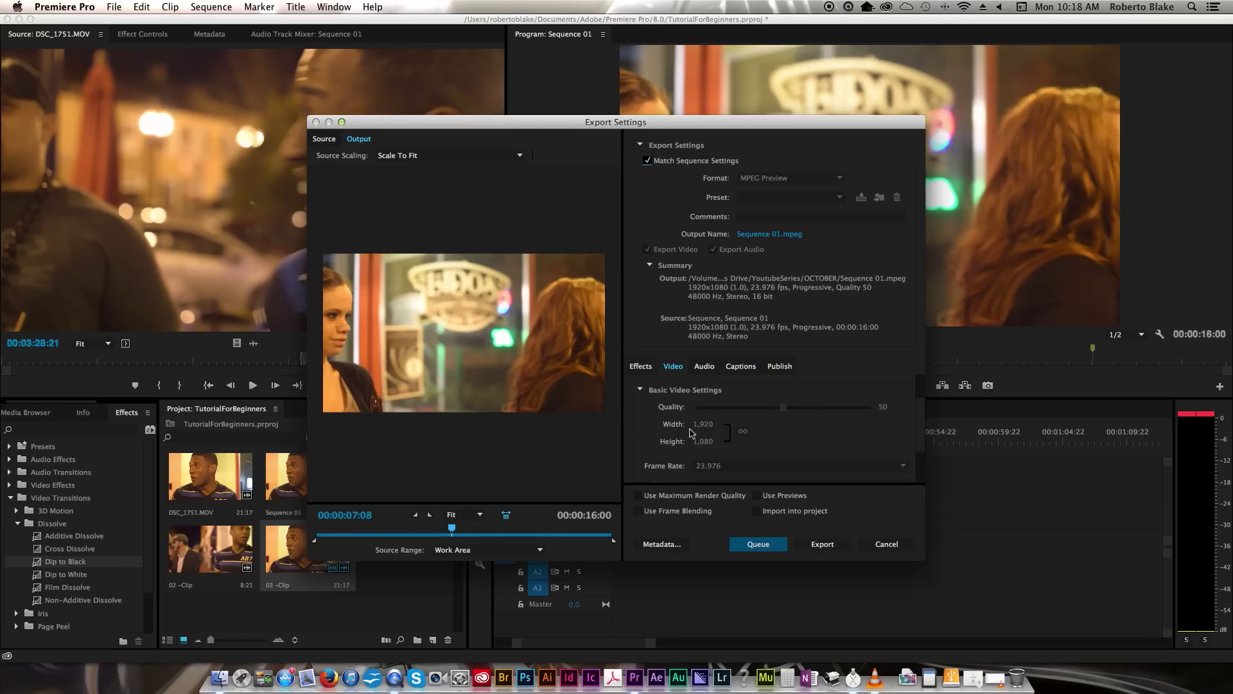
scroll(692, 433, "up", 2)
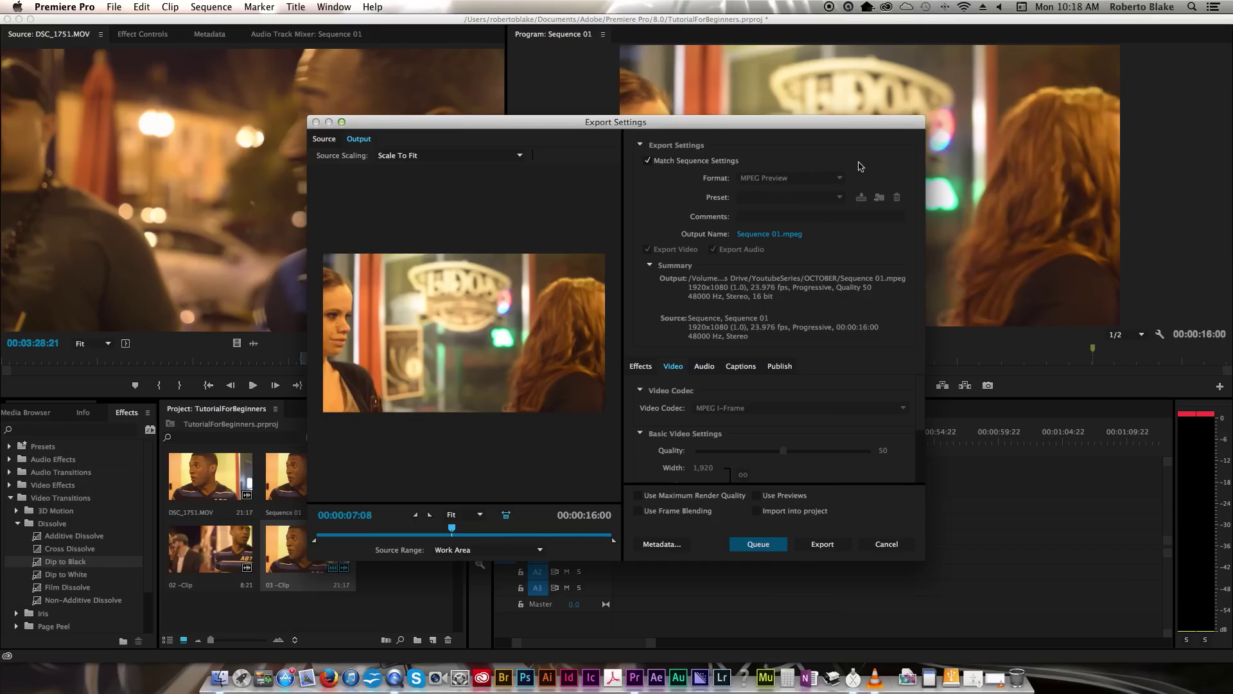
Untick Match Sequence Settings for H.264 MP4, leave the preset, and check the 10 Mbps maximum bitrate
left_click(831, 182)
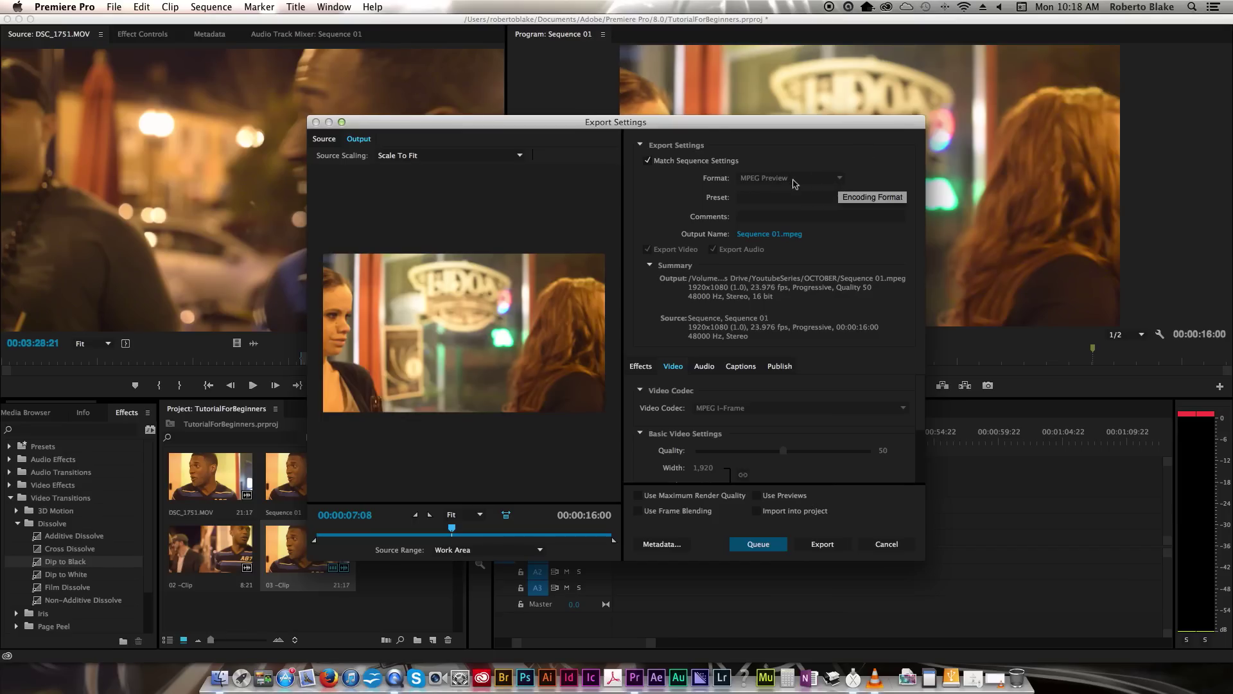
left_click(650, 161)
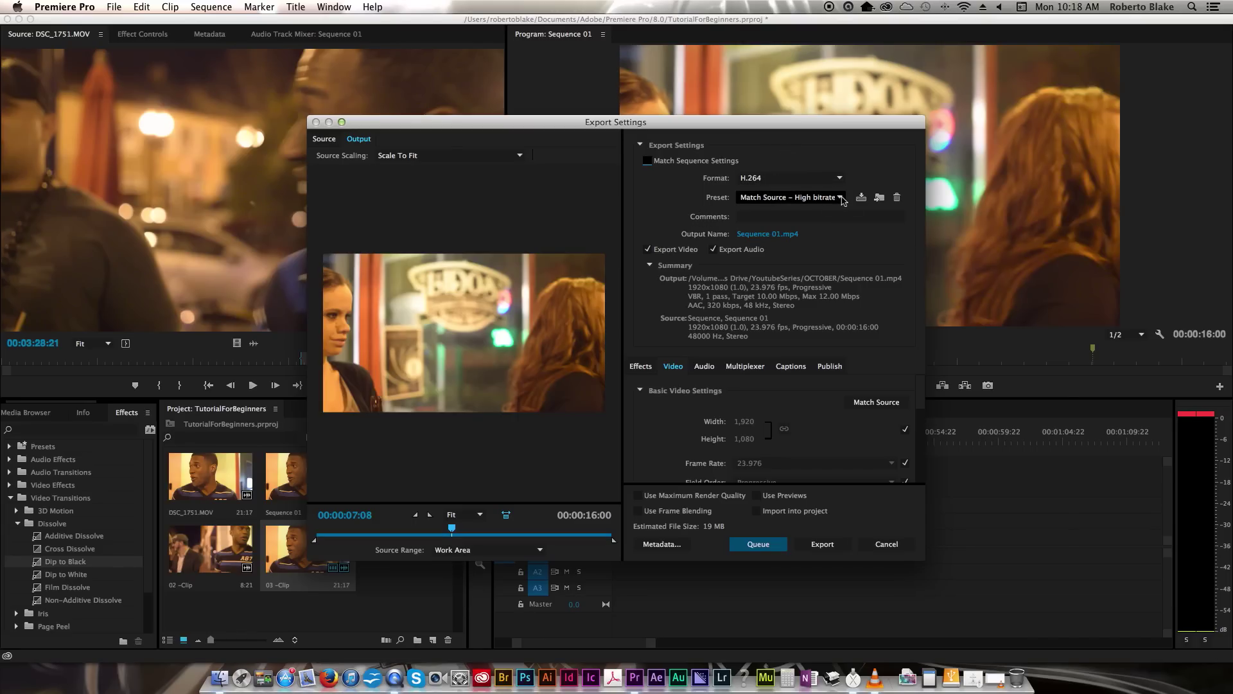
left_click(840, 197)
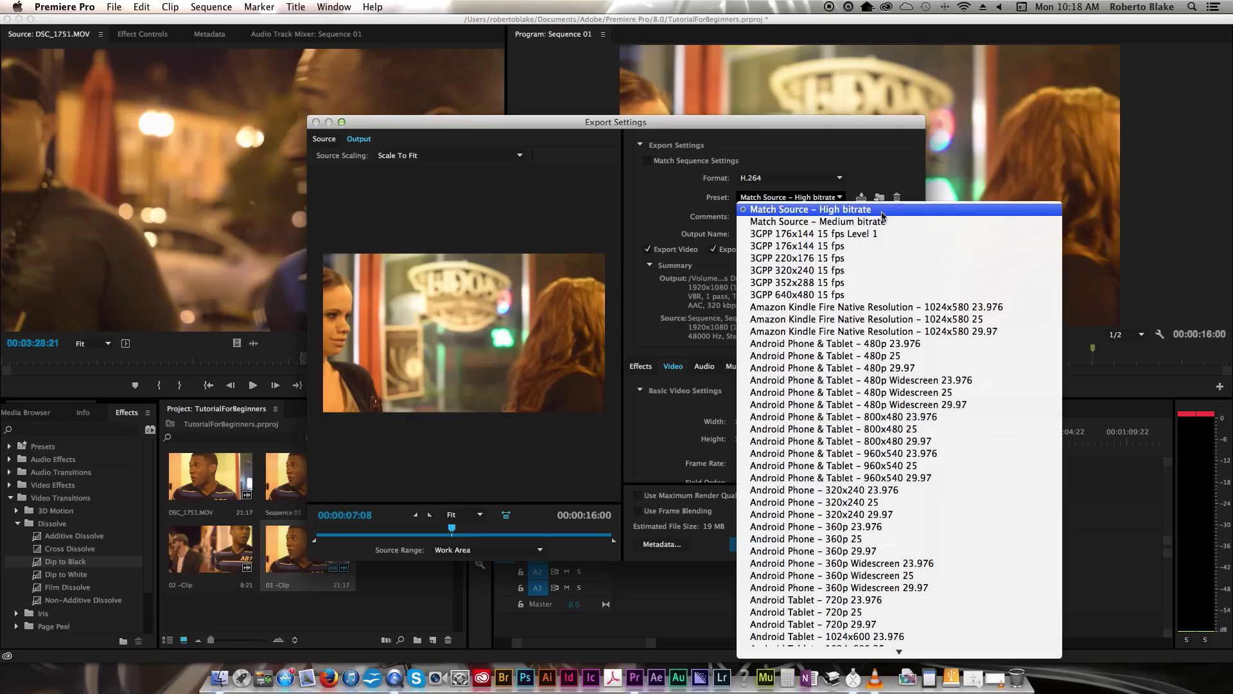
left_click(877, 169)
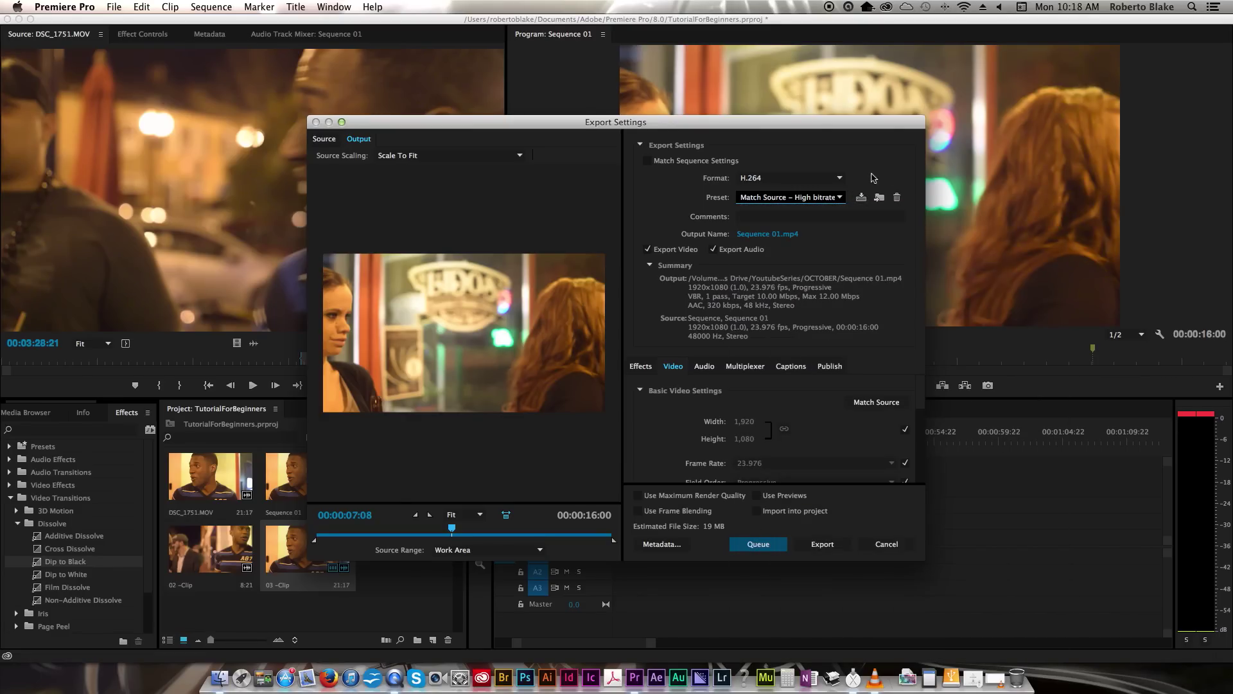
left_click(862, 245)
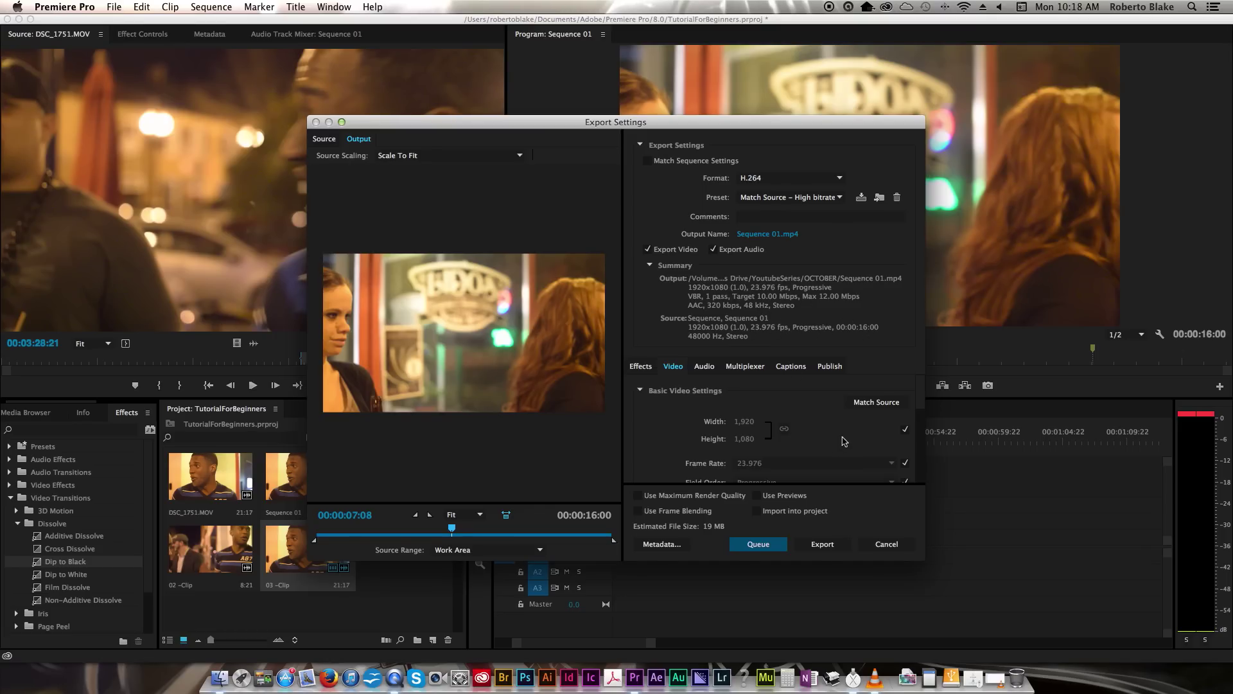
scroll(845, 441, "down", 2)
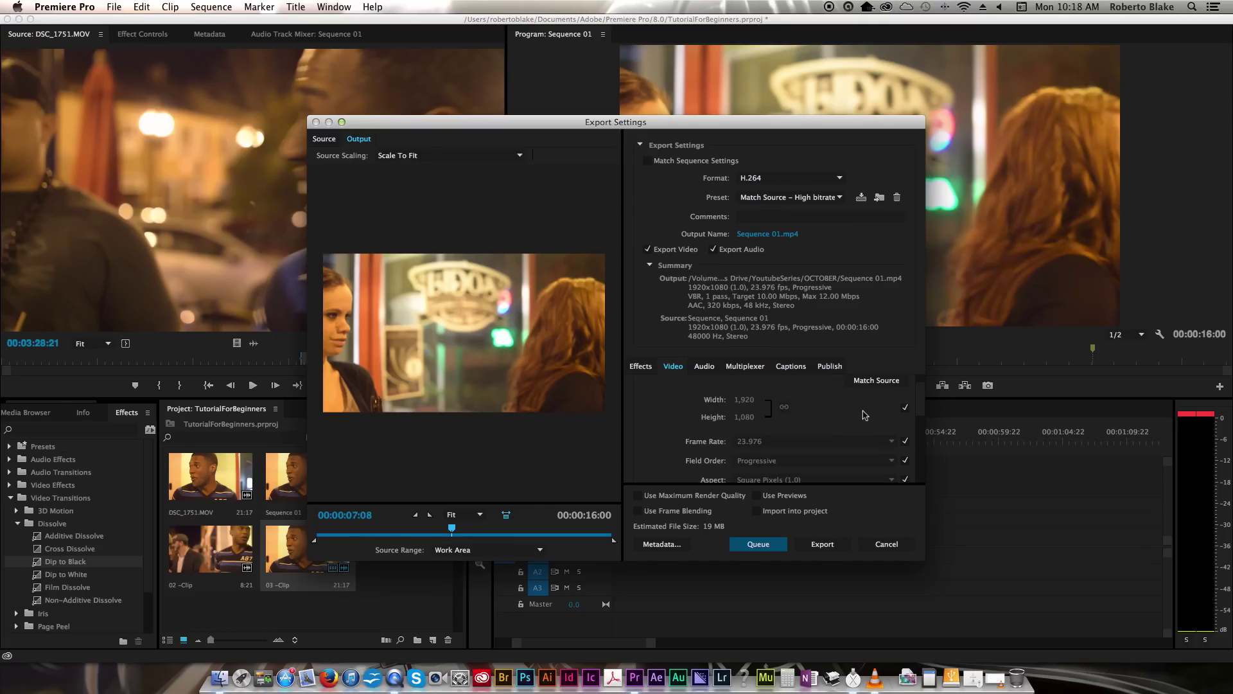
scroll(865, 415, "down", 6)
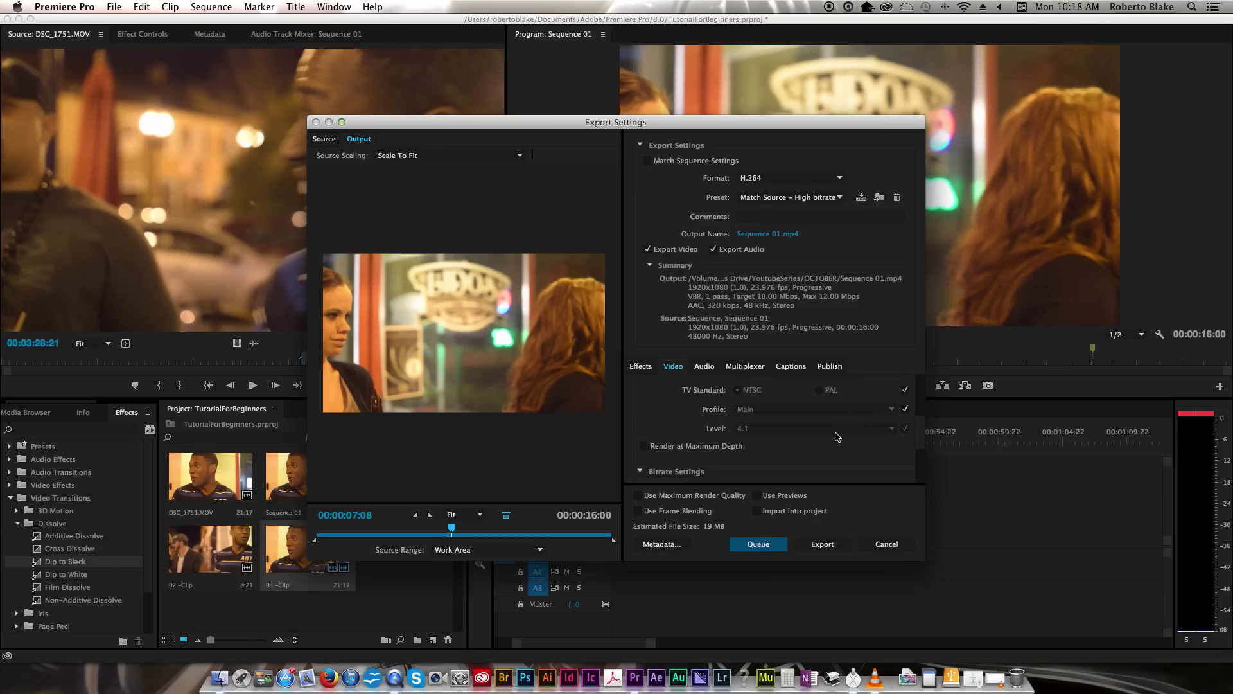
scroll(836, 436, "down", 6)
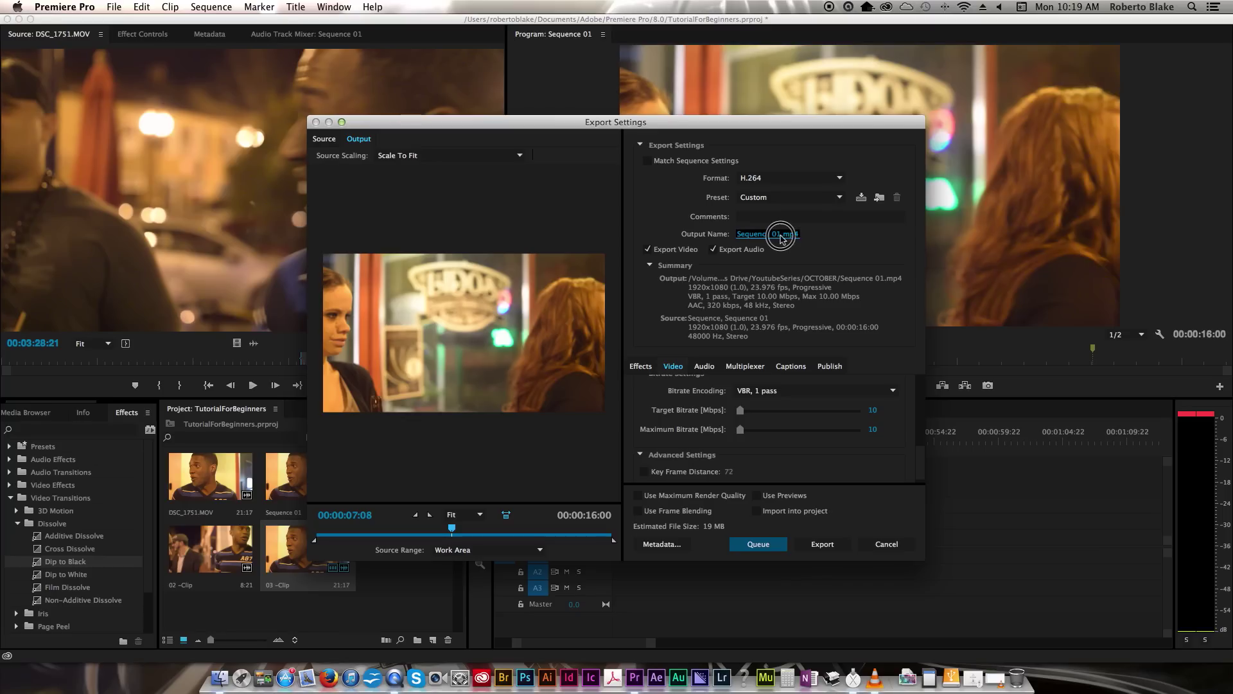
Change the export Output Name to 'Example', producing Example.mp4 in OCTOBER
left_click(780, 237)
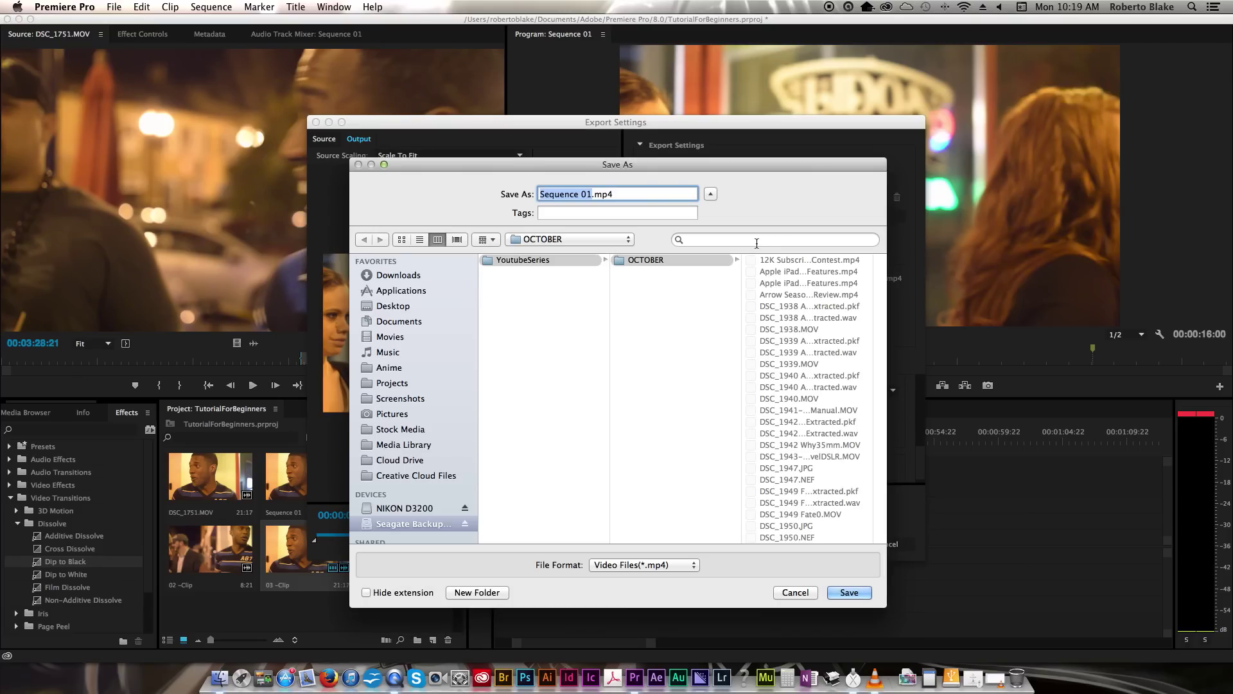
type("Example")
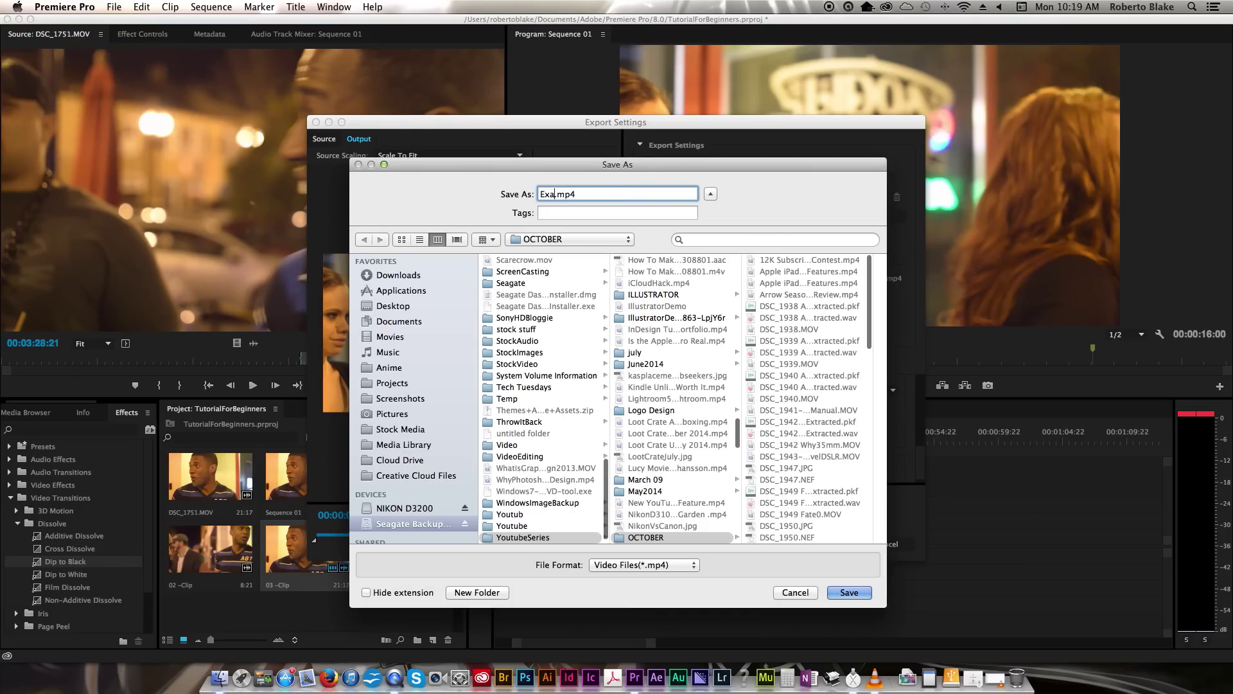
key("Return")
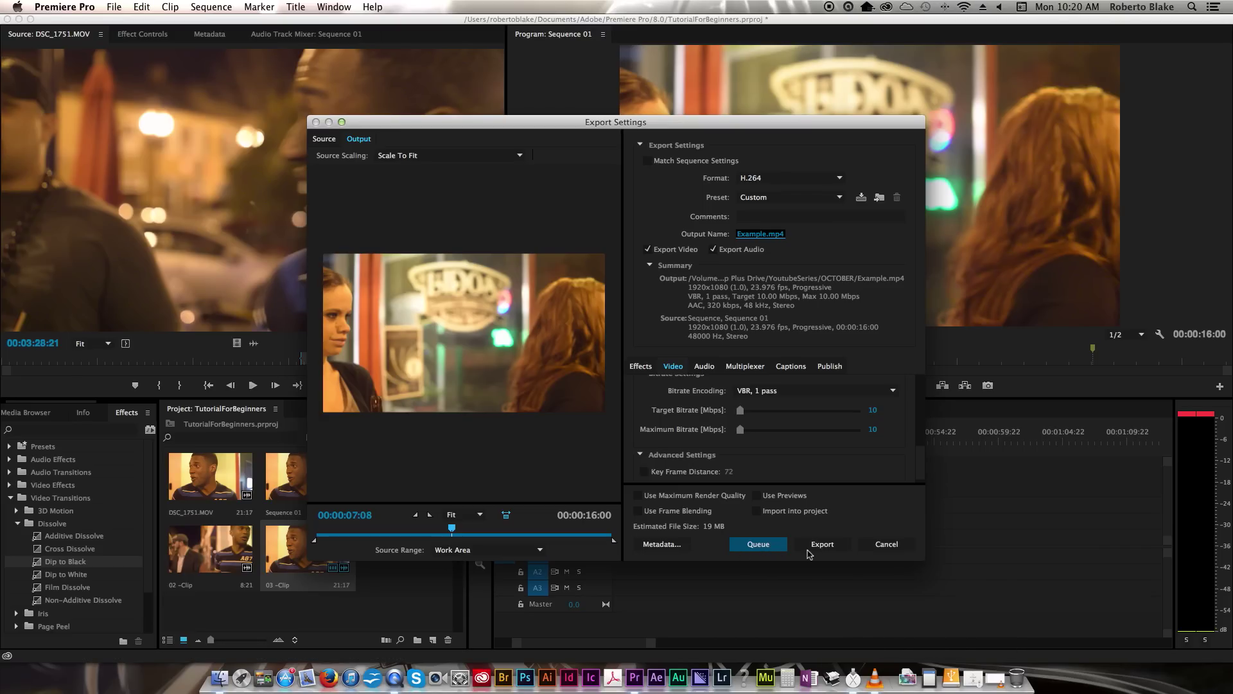
Browse the export preset list and close it without changing the preset
left_click(838, 199)
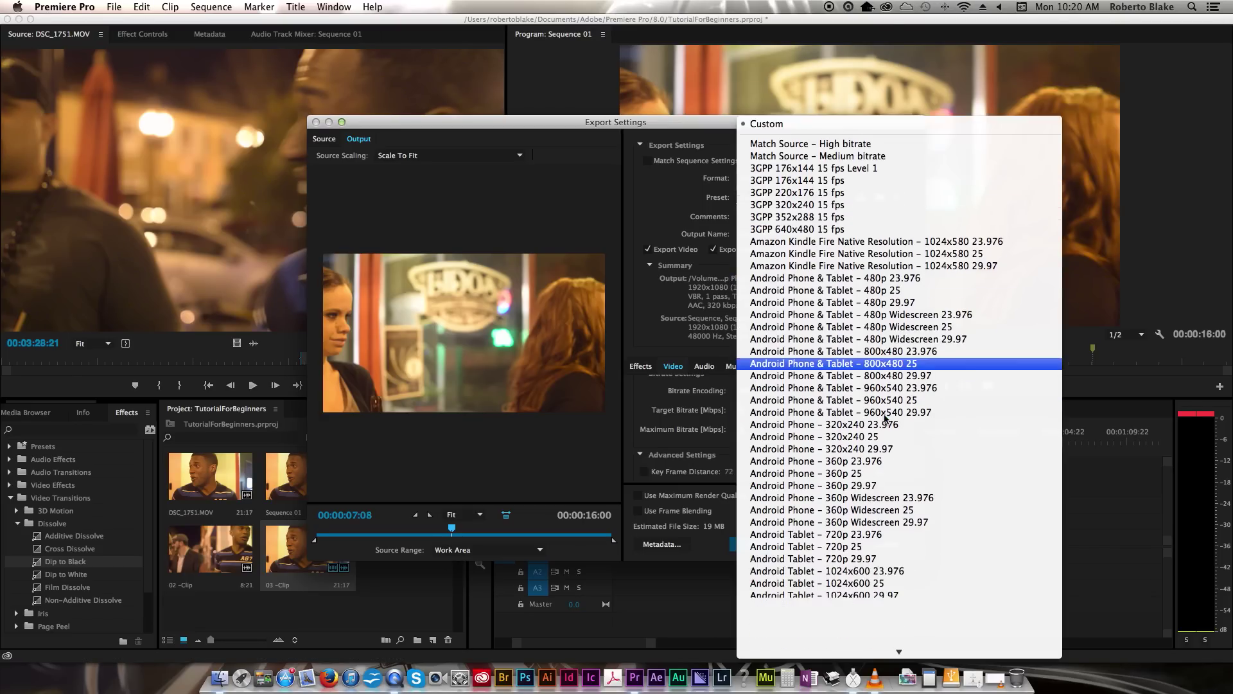
scroll(885, 419, "down", 15)
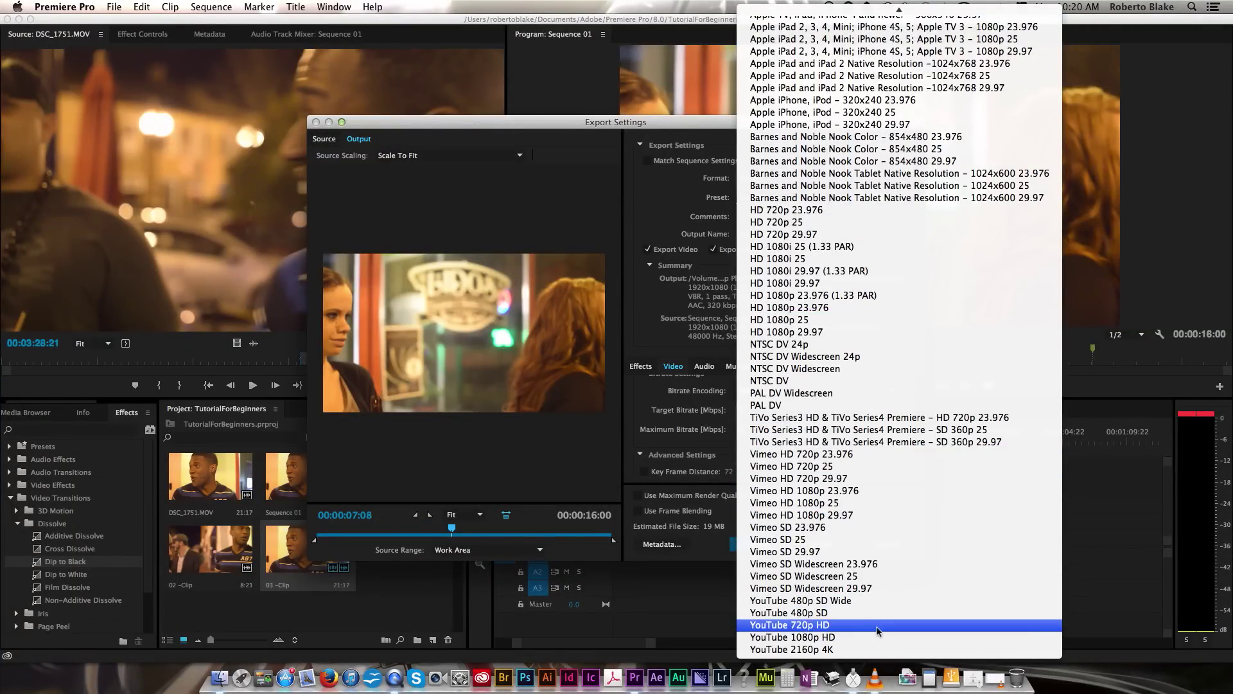
left_click(667, 214)
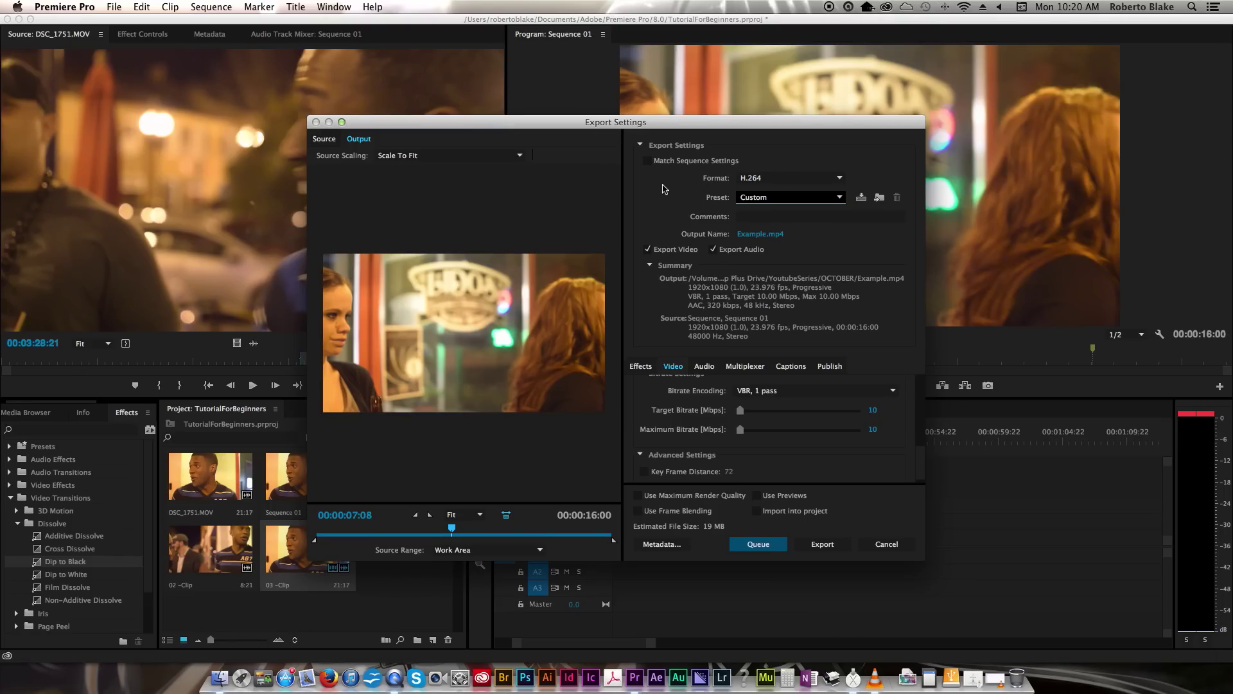
Switch the export preset to Match Source – High bitrate, then look through the web presets
left_click(770, 200)
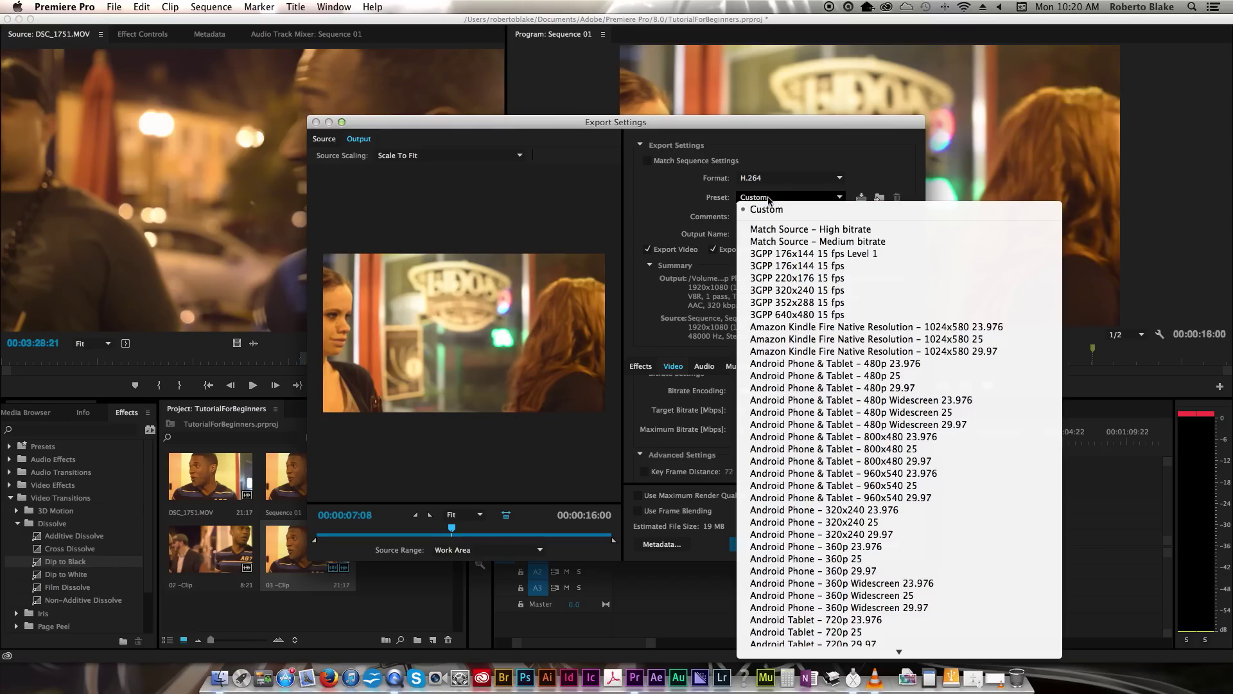
left_click(795, 231)
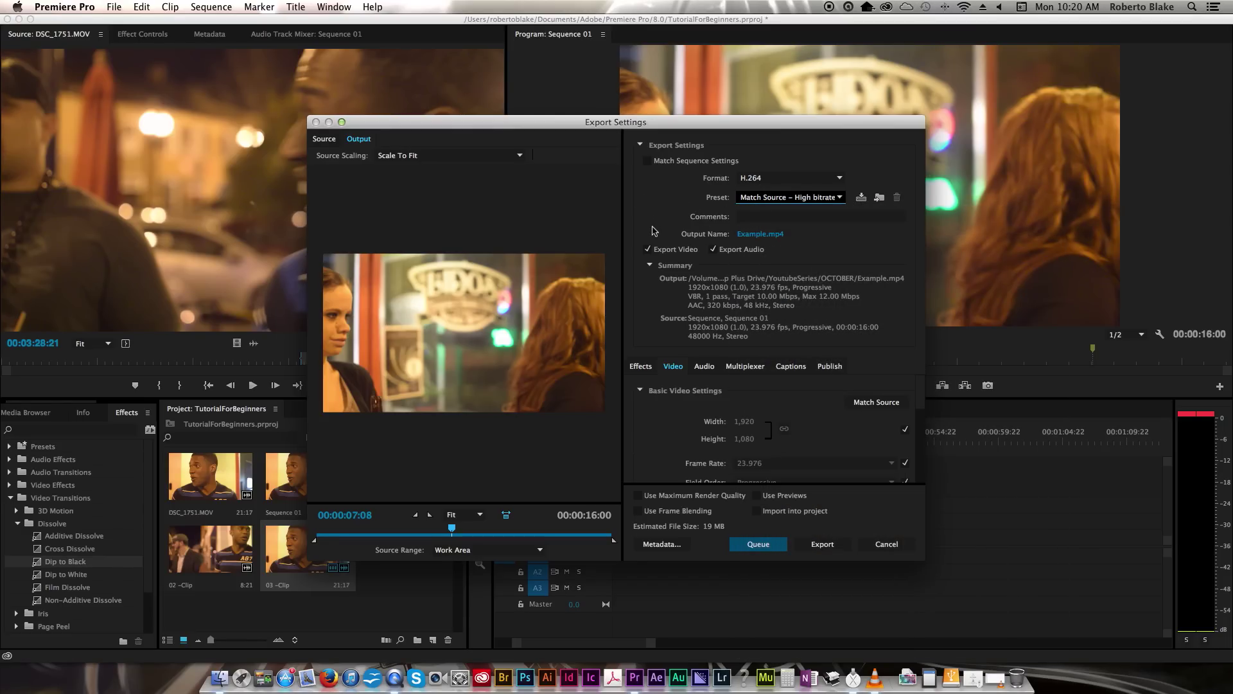
scroll(680, 437, "down", 5)
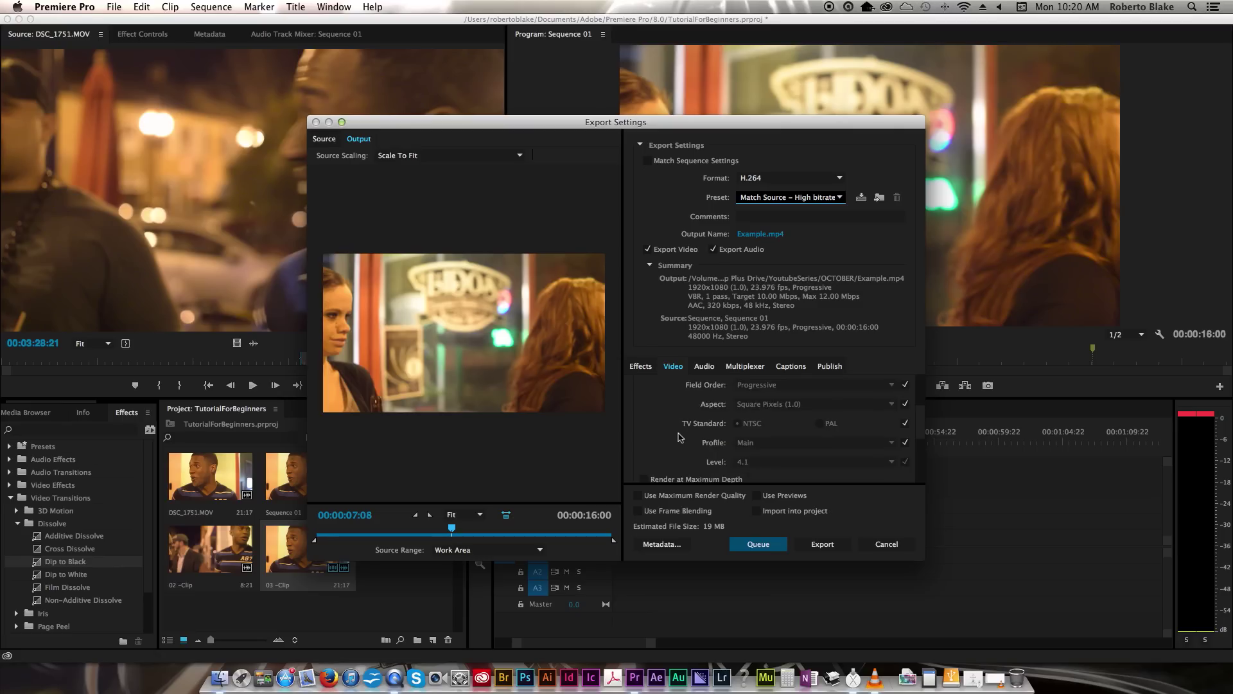
scroll(679, 437, "up", 5)
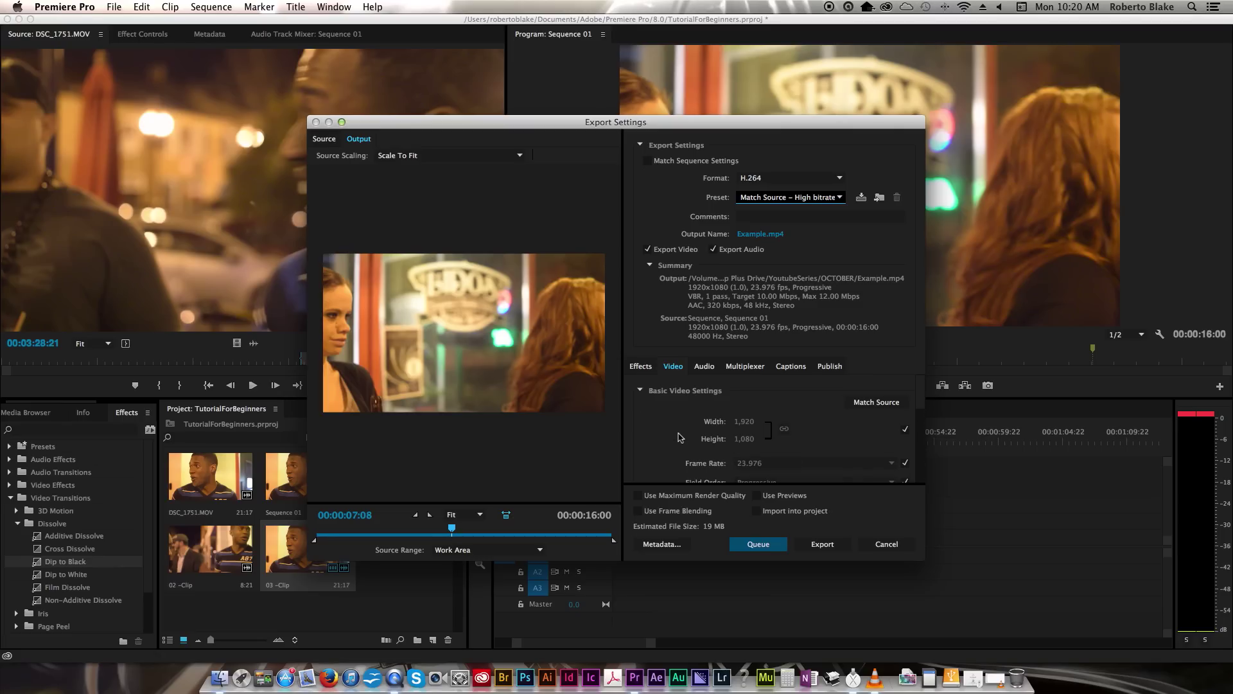
left_click(807, 199)
scroll(835, 407, "down", 5)
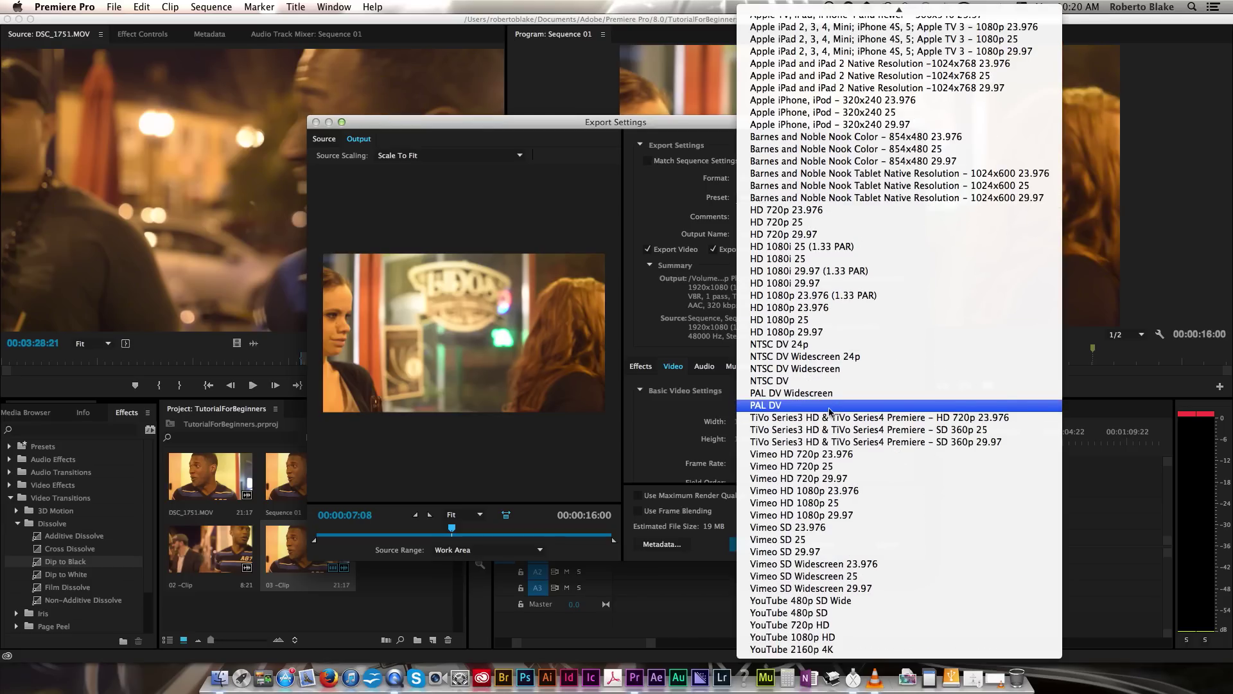
Apply the YouTube 1080p HD preset, leave Maximum Render Quality off, and exit Export Settings
left_click(876, 636)
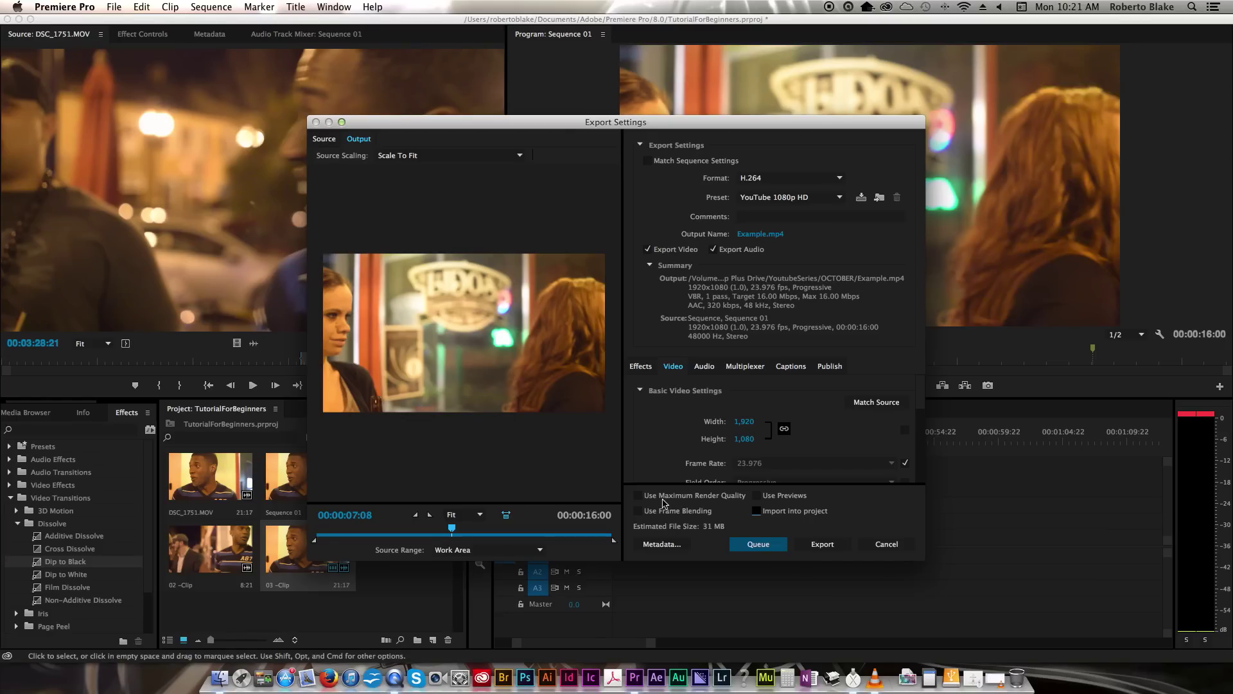
left_click(638, 496)
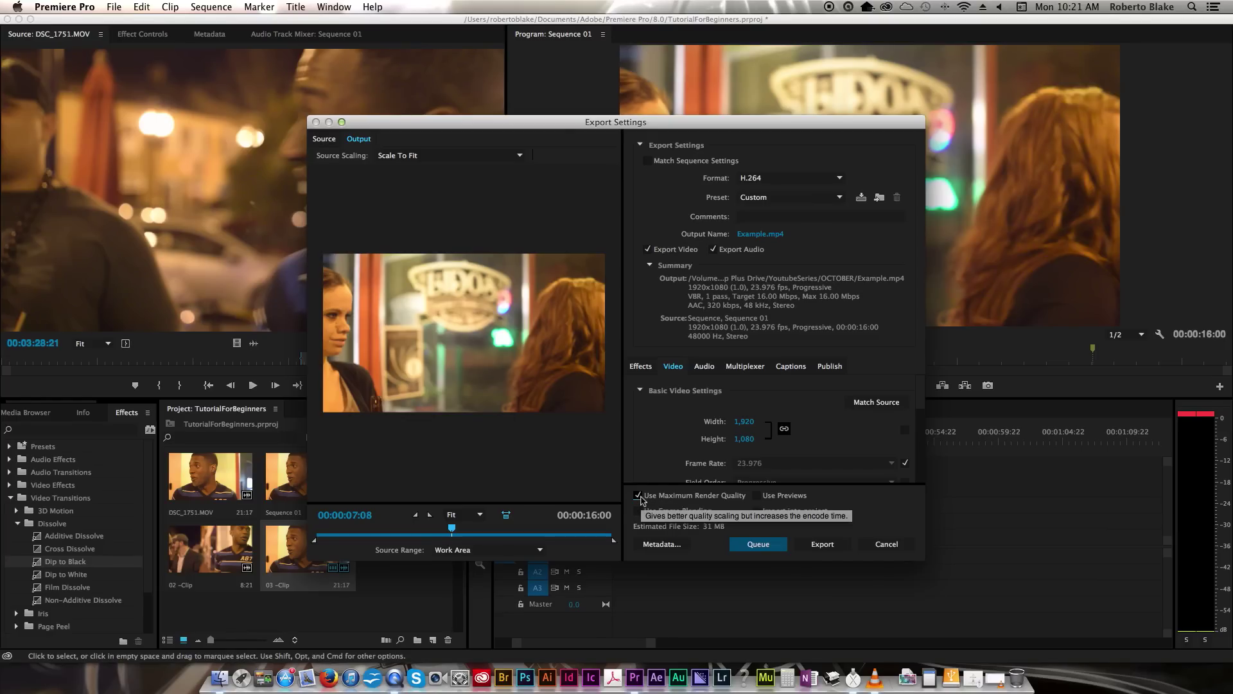
left_click(638, 496)
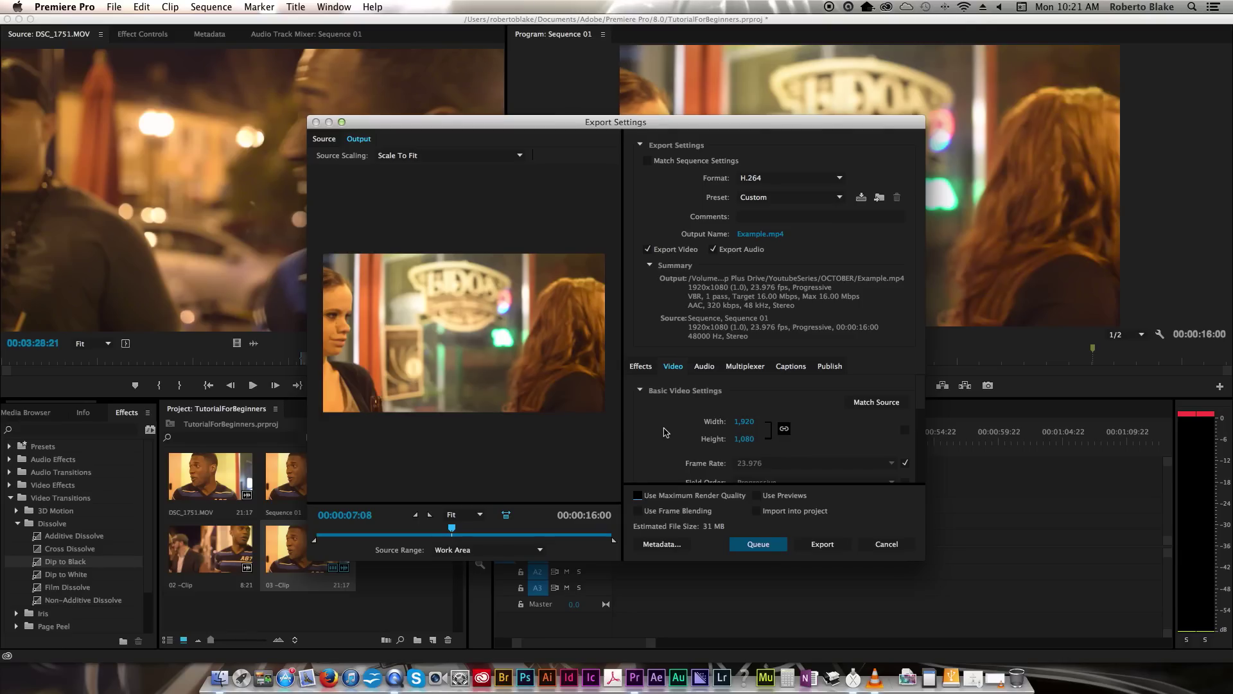
key("Escape")
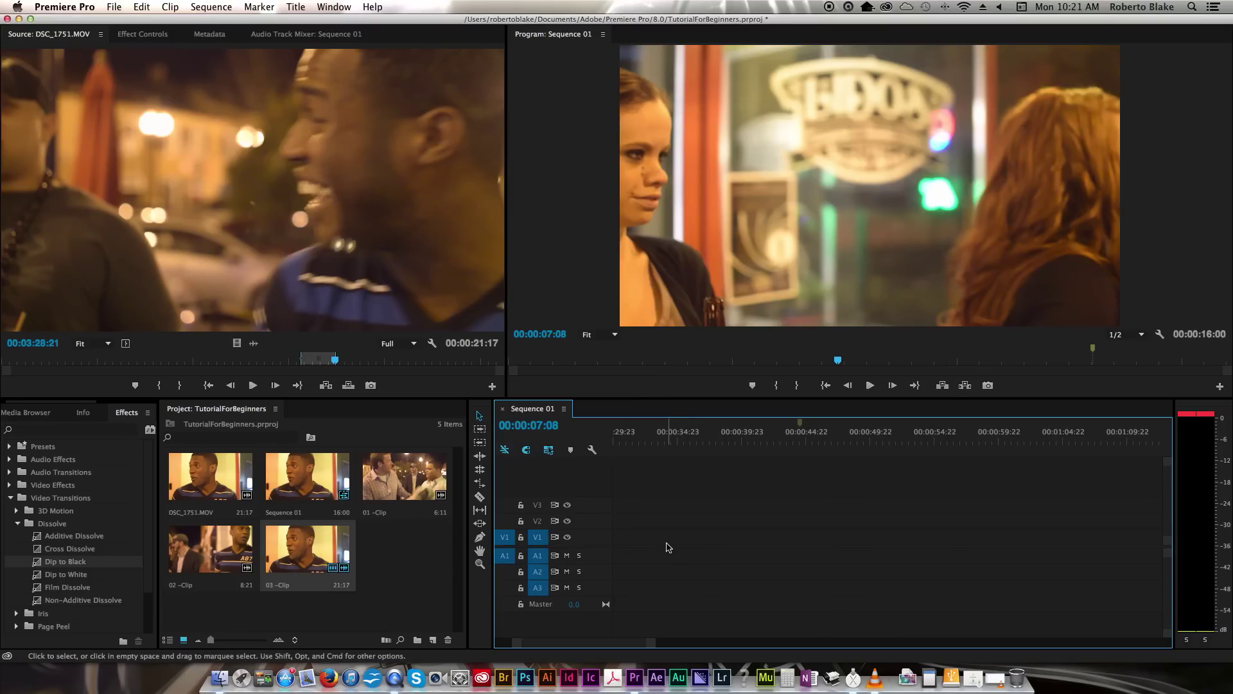